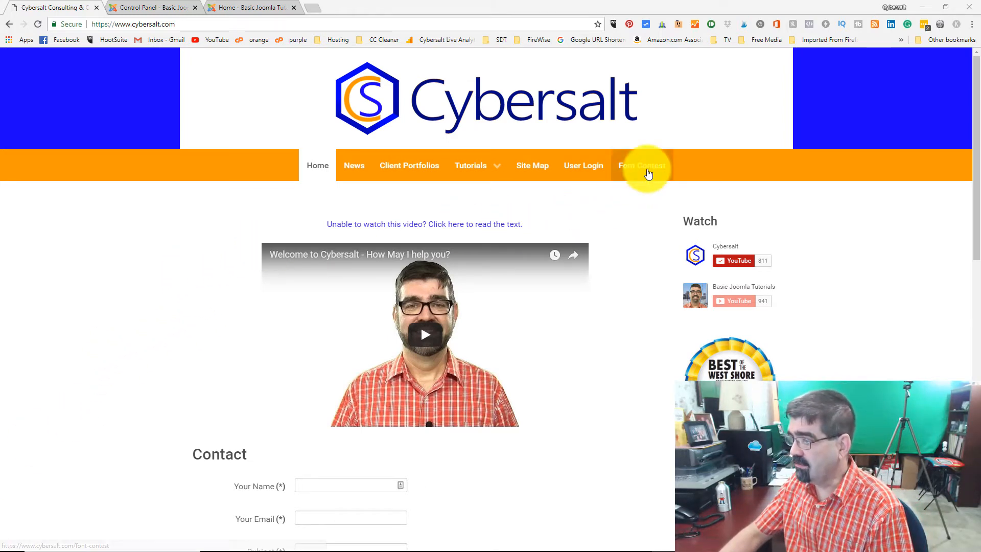
Open the Font Contest page on the Cybersalt site and look through the logo entries and their voting options
click(647, 174)
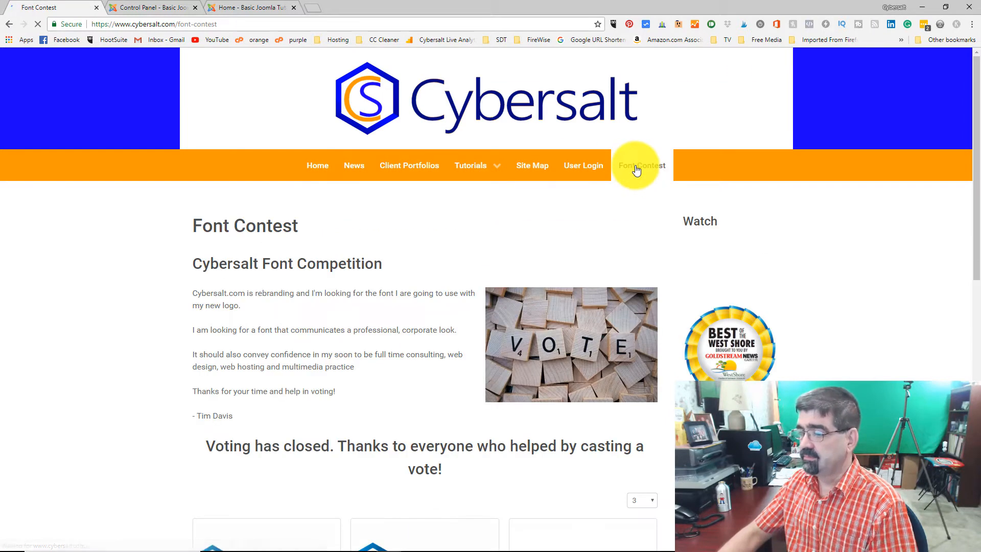
scroll(488, 204, down, 2)
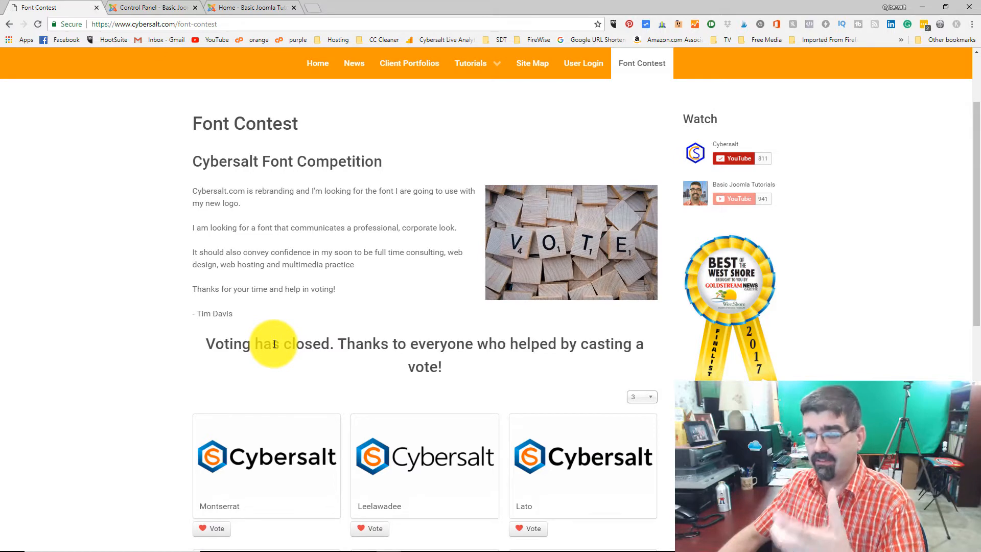
scroll(294, 281, down, 6)
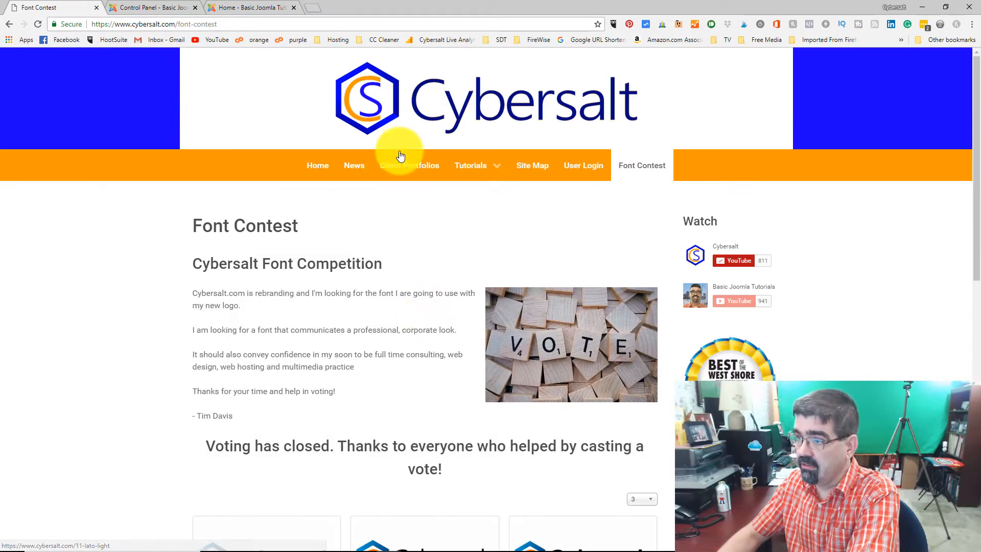
scroll(476, 213, down, 5)
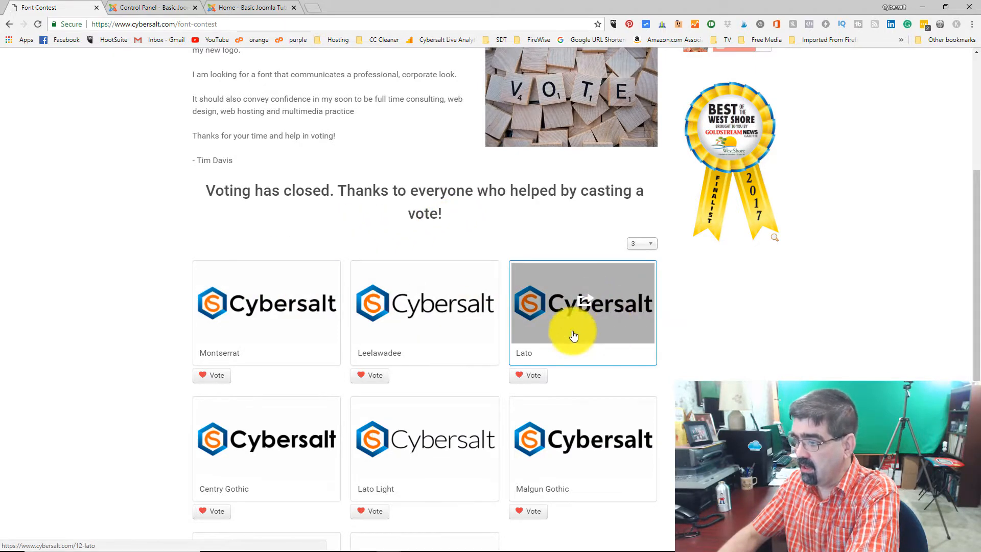
scroll(418, 306, down, 2)
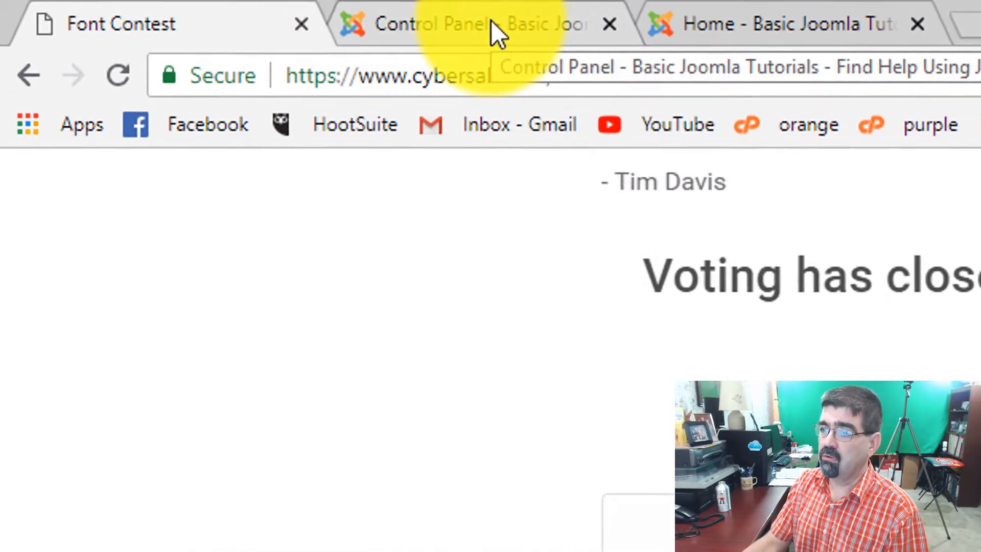
Switch to the Basic Joomla administrator site and open the NorrCompetition component's configuration options
click(492, 23)
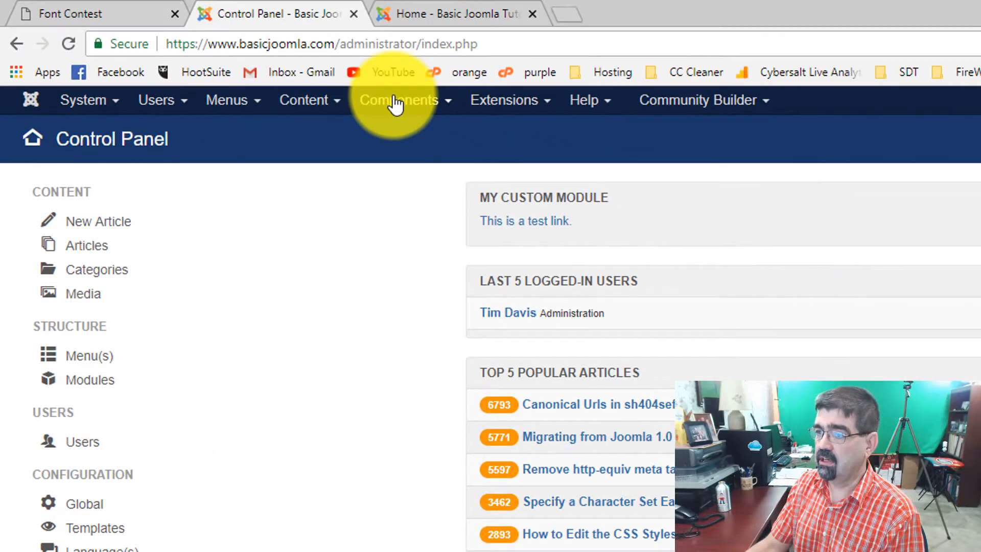
click(396, 102)
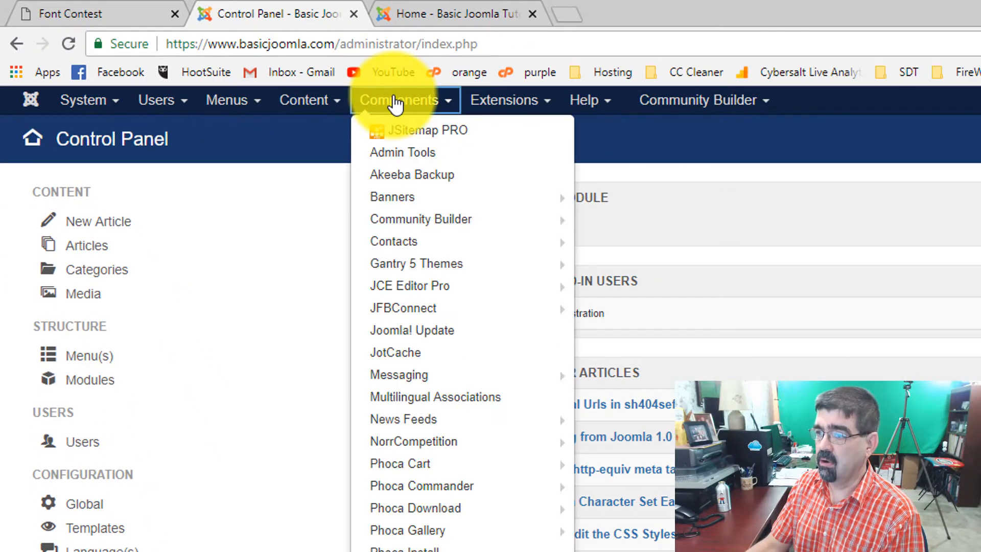
click(444, 442)
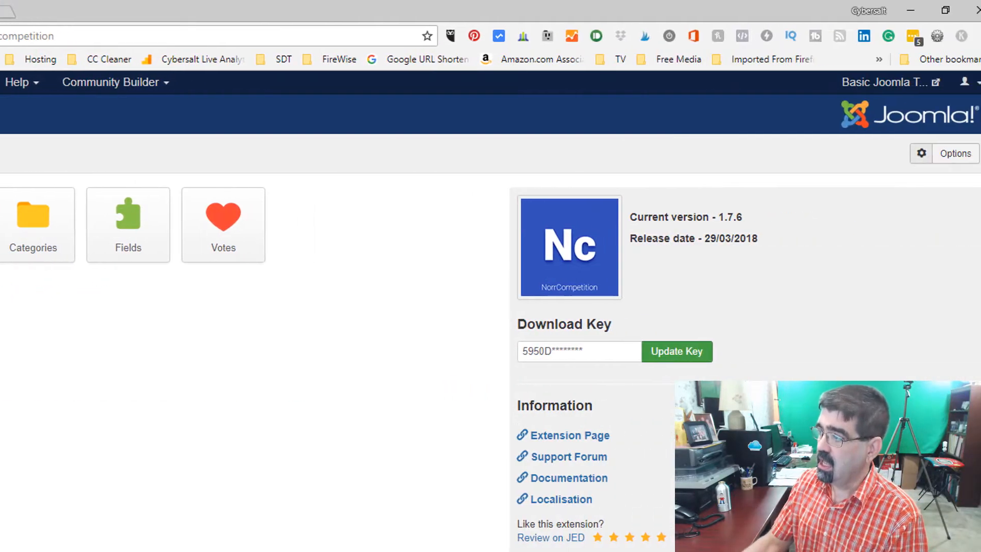
click(936, 163)
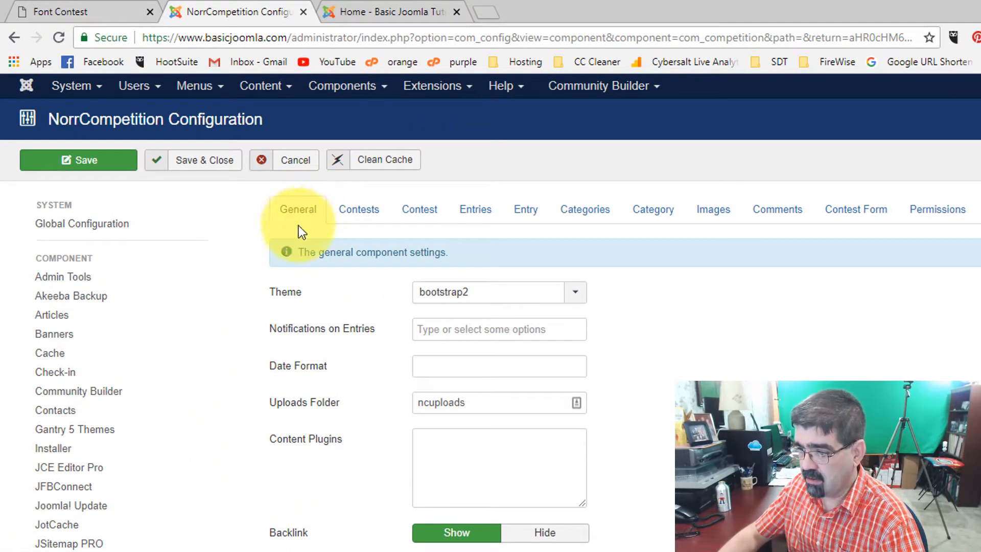
Try Facebook and VK.com as share buttons in the general social settings, and remove both again
scroll(864, 327, down, 2)
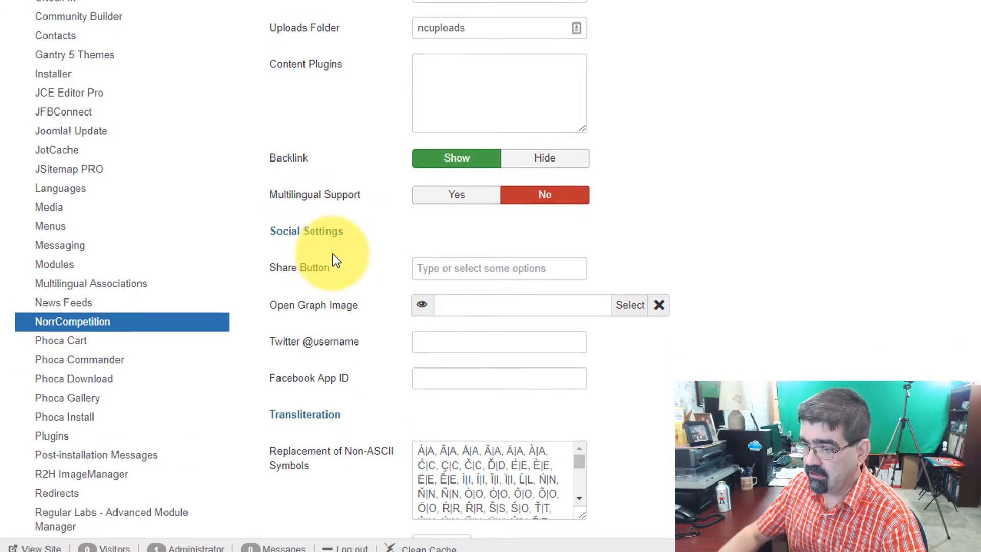
mouse_move(299, 258)
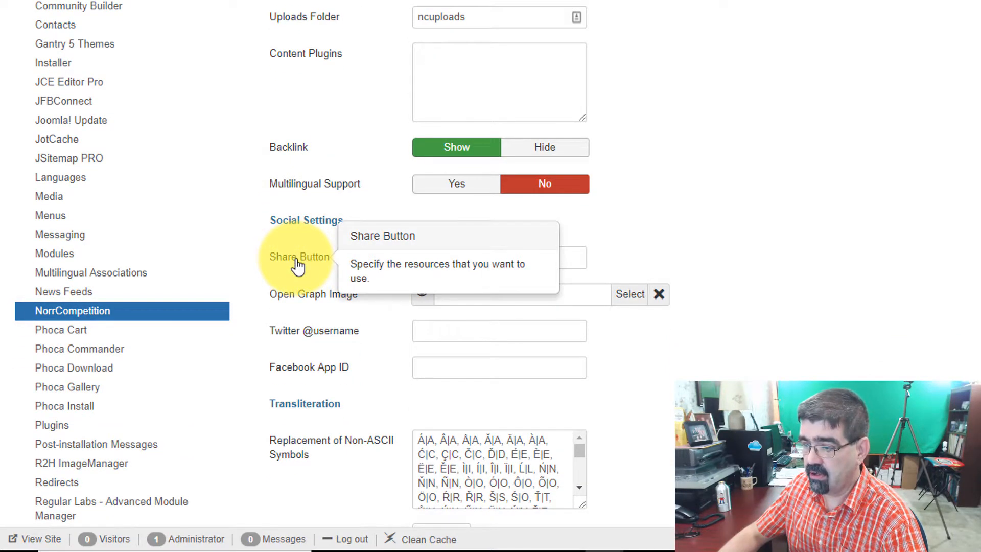
click(555, 258)
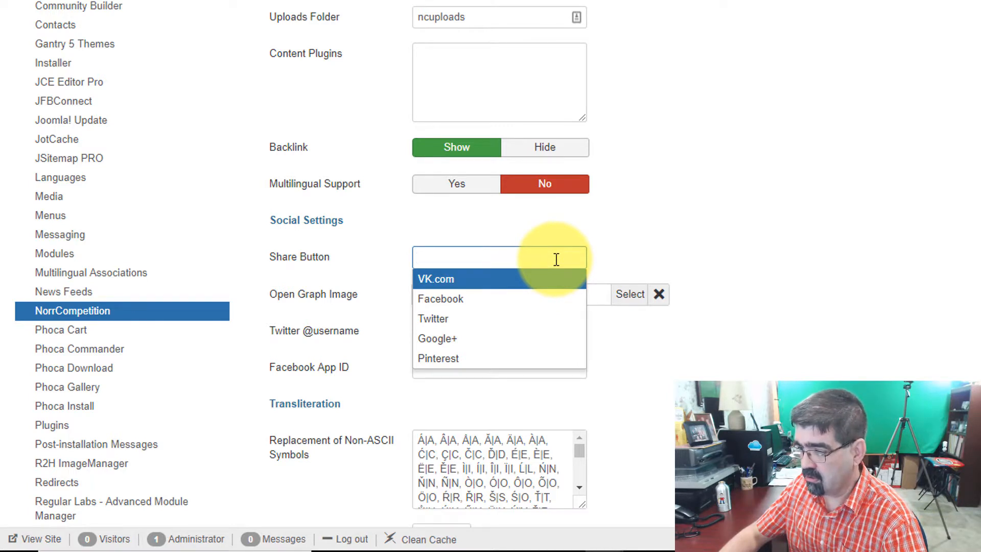
click(497, 302)
click(485, 282)
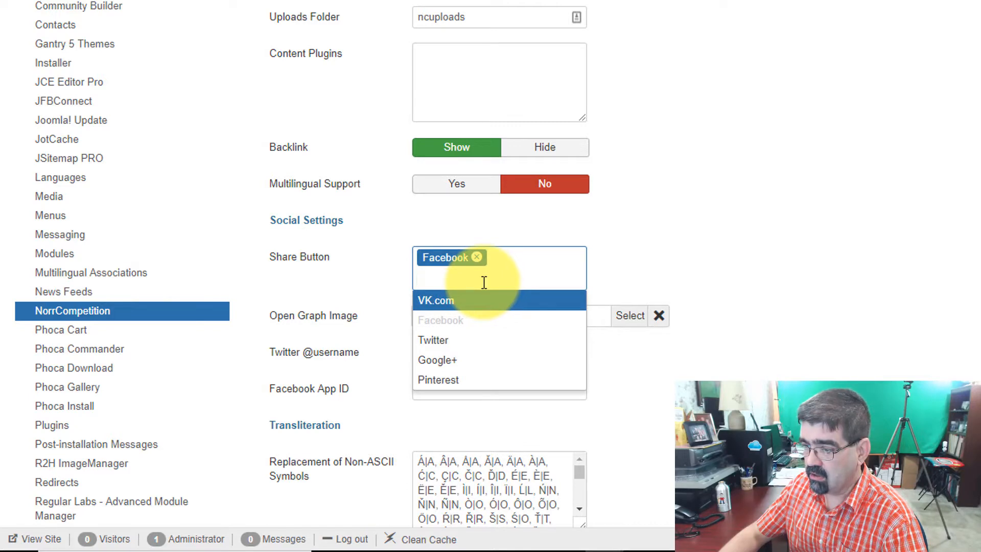
click(463, 301)
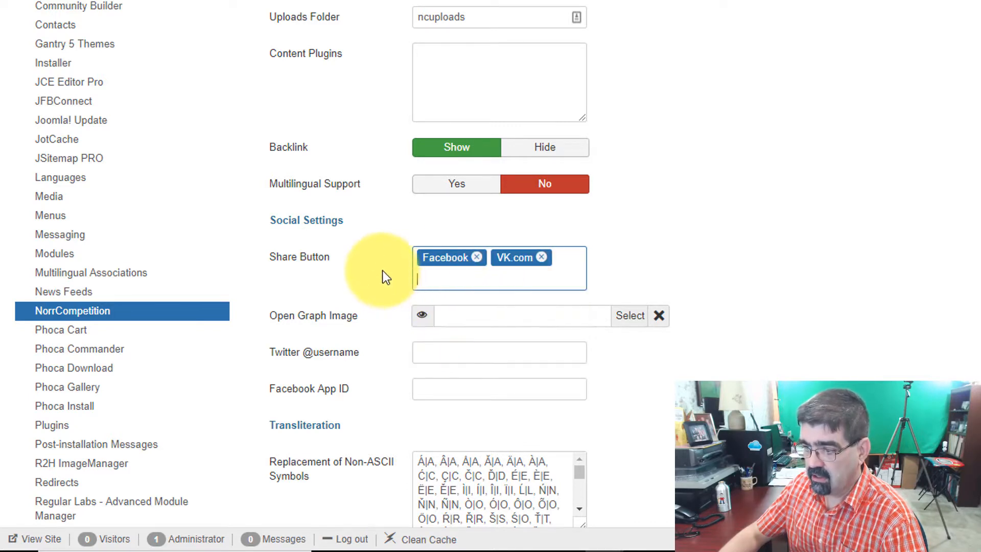
click(541, 257)
click(479, 258)
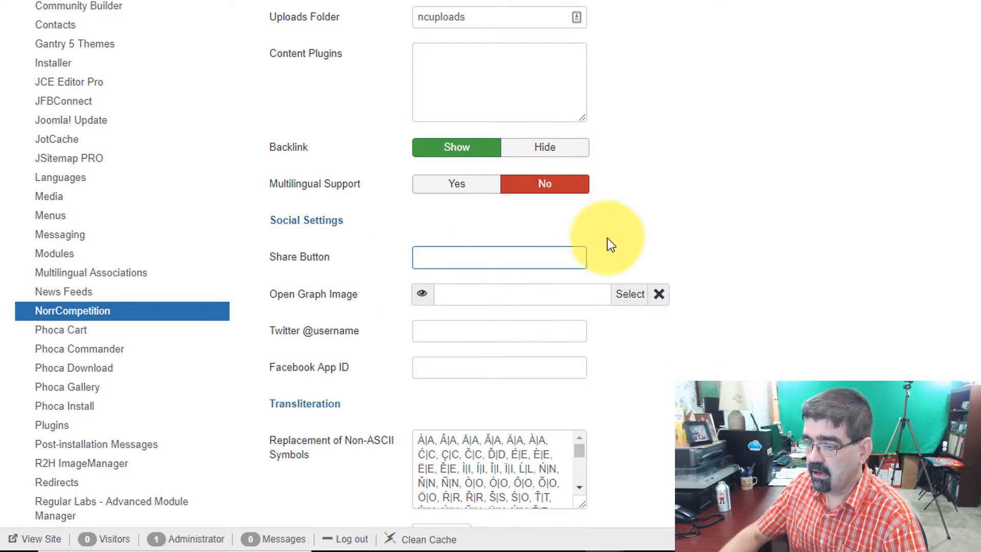
Review the remaining social and transliteration settings in the general component configuration
scroll(817, 135, down, 2)
mouse_move(421, 220)
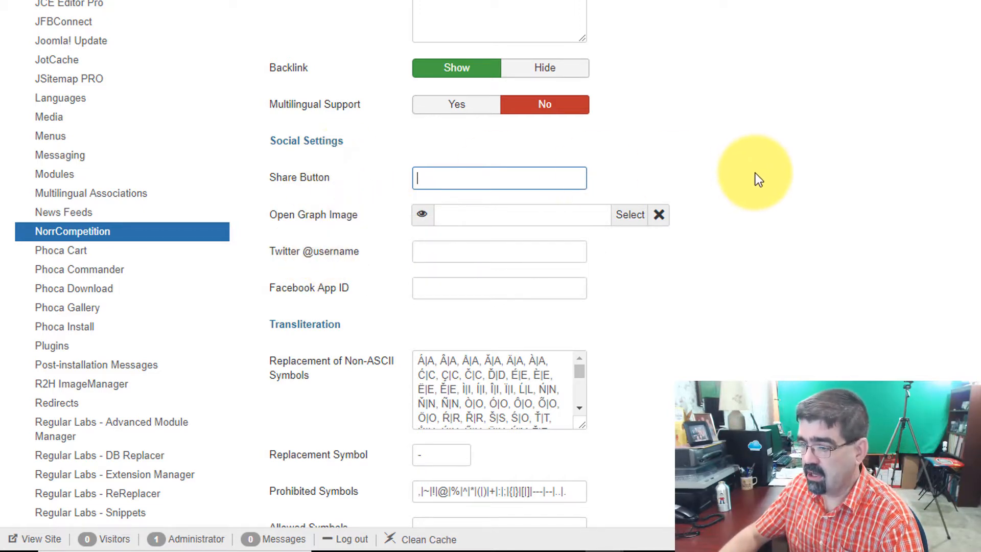
scroll(758, 179, down, 3)
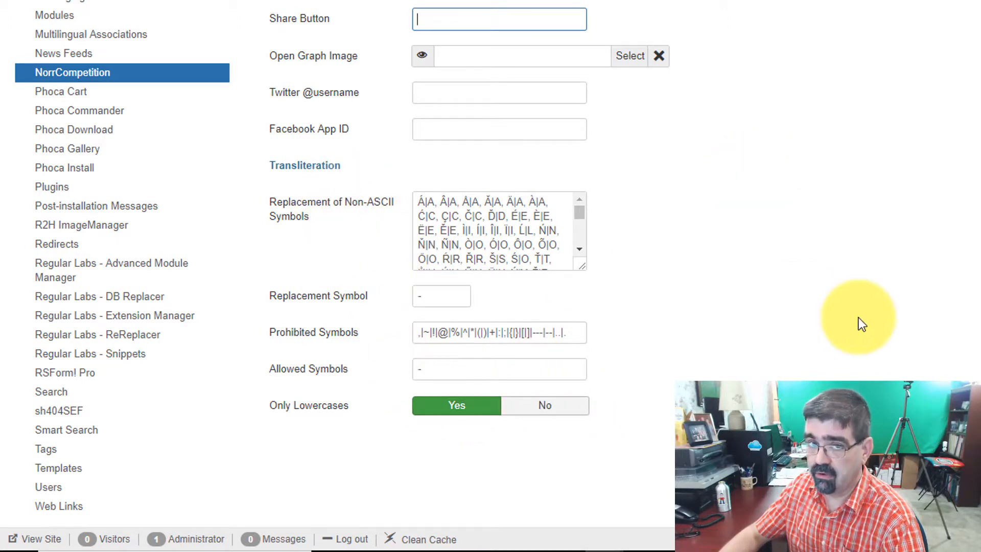
Examine the filtering and contest display options that apply to the contests list view, including their descriptions
scroll(854, 311, up, 6)
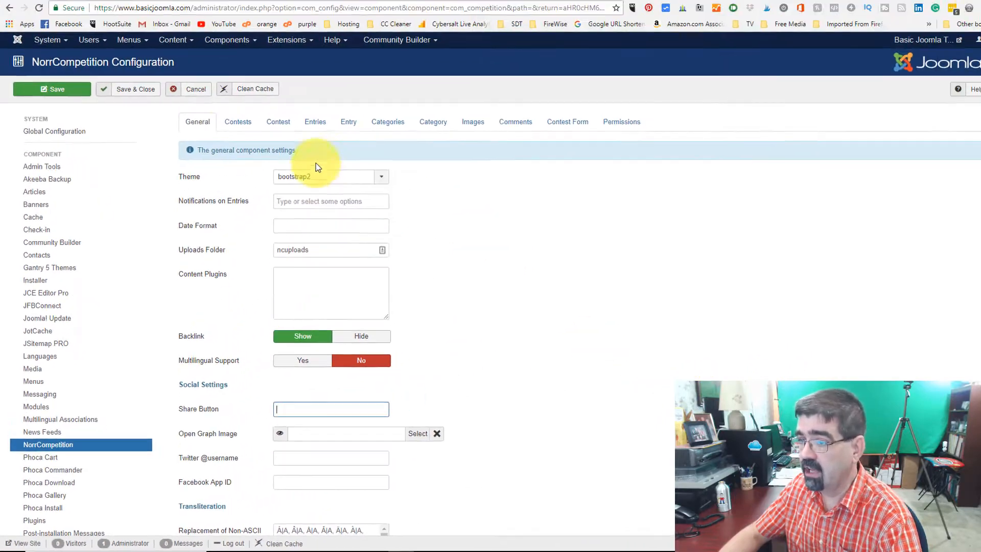
click(237, 123)
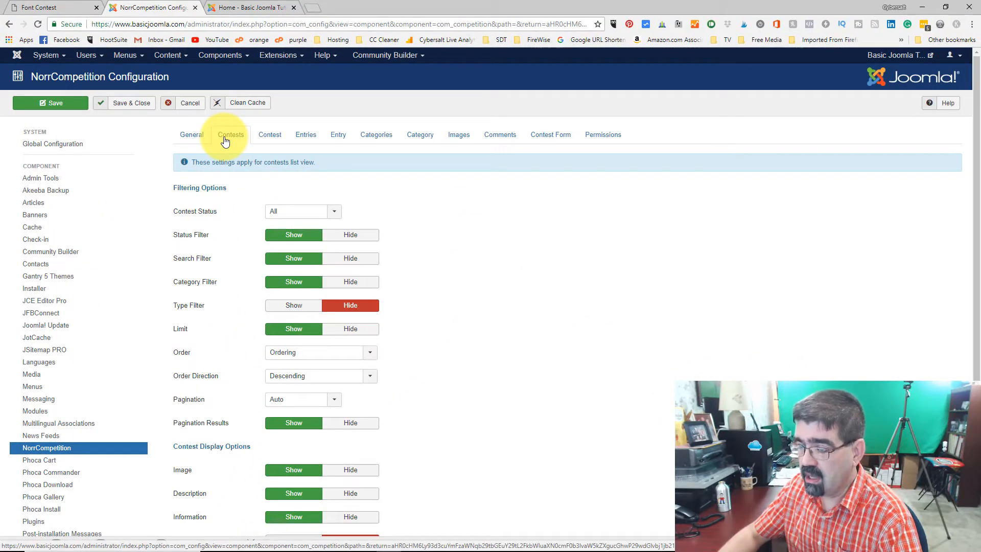
mouse_move(199, 216)
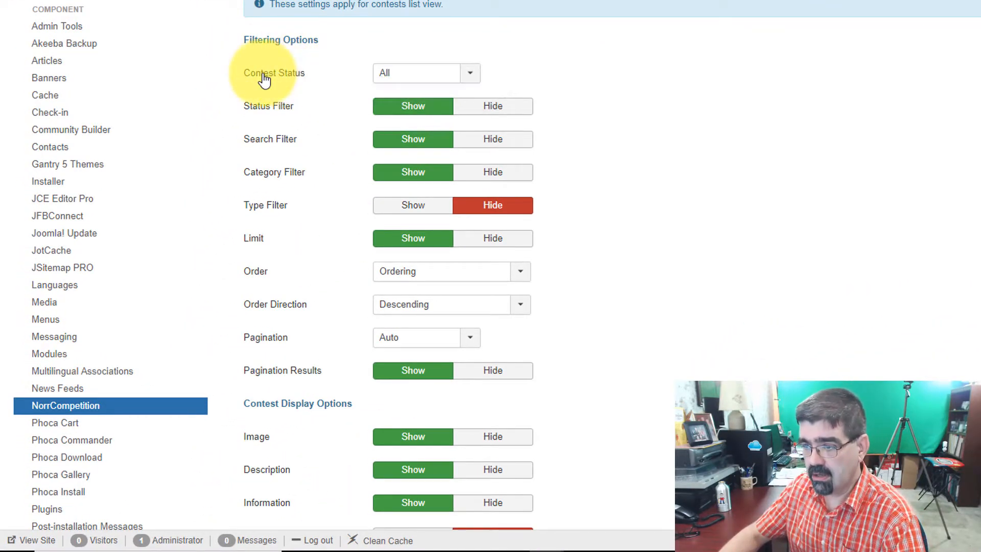
mouse_move(265, 79)
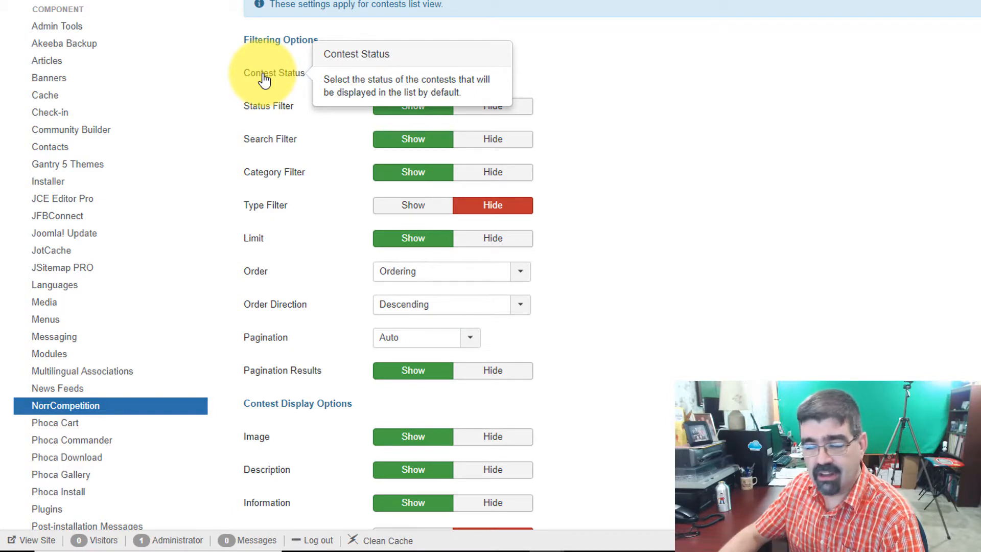
mouse_move(259, 114)
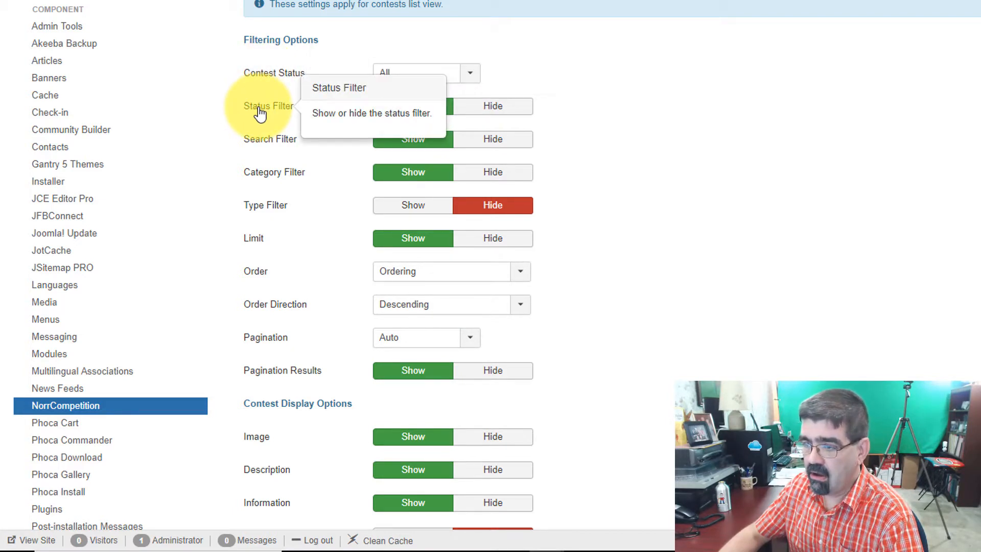
mouse_move(256, 136)
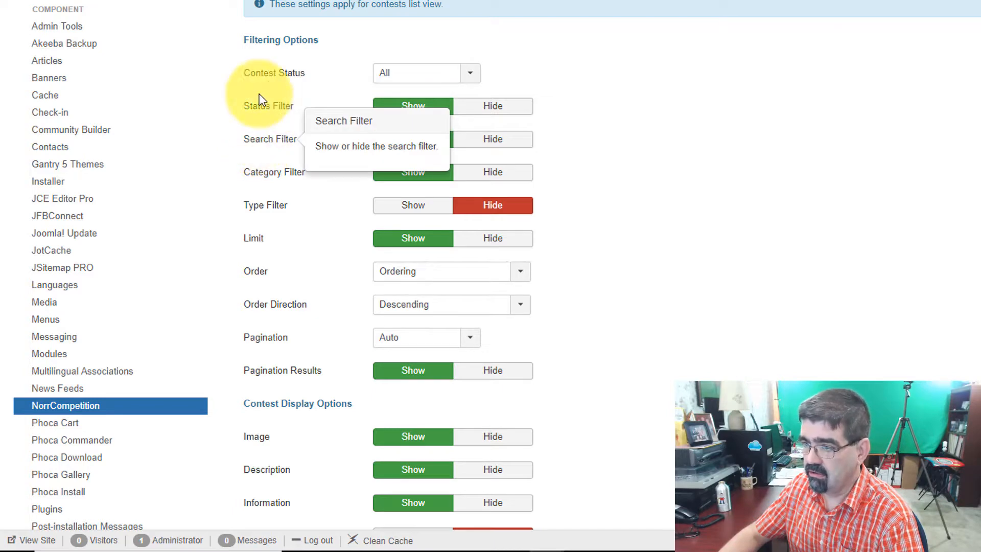
scroll(716, 130, down, 3)
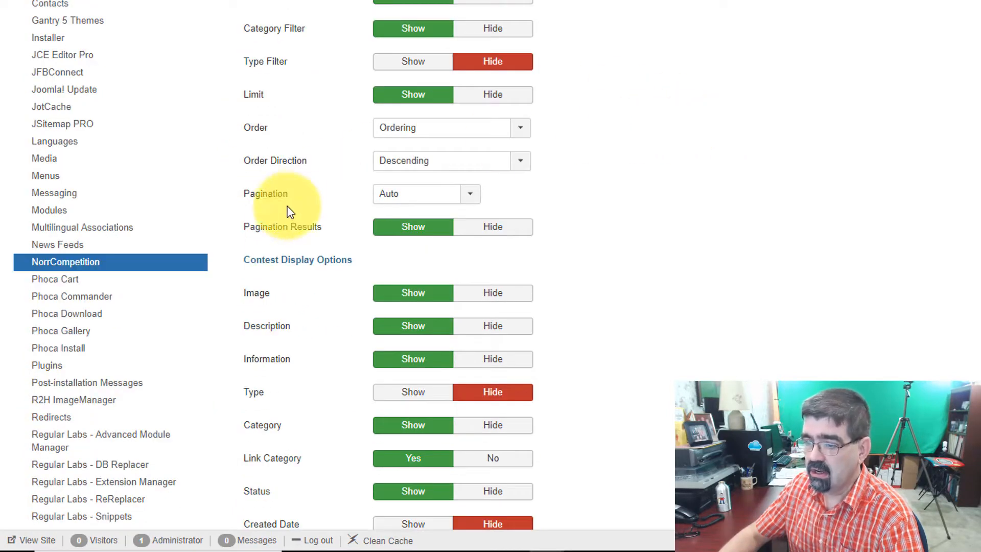
scroll(280, 259, down, 3)
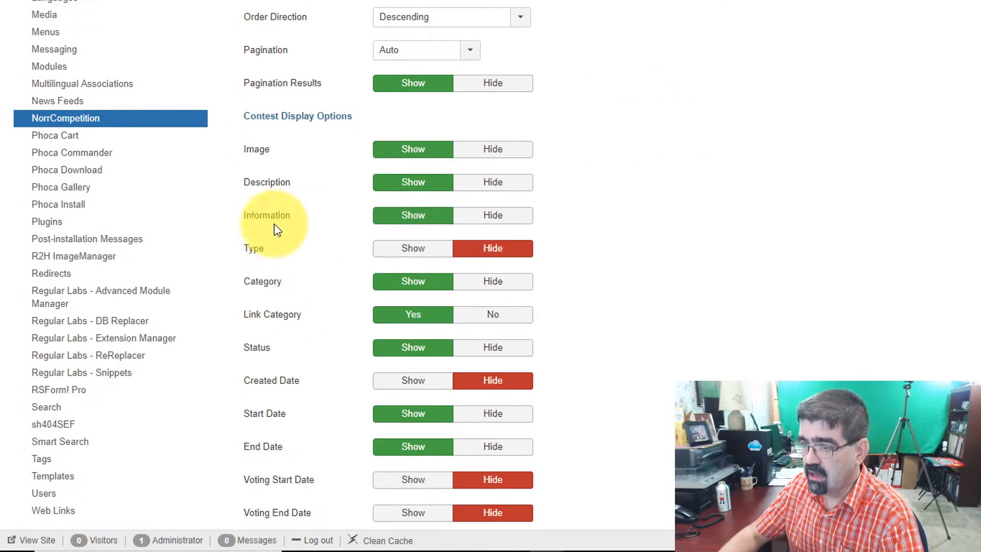
mouse_move(253, 158)
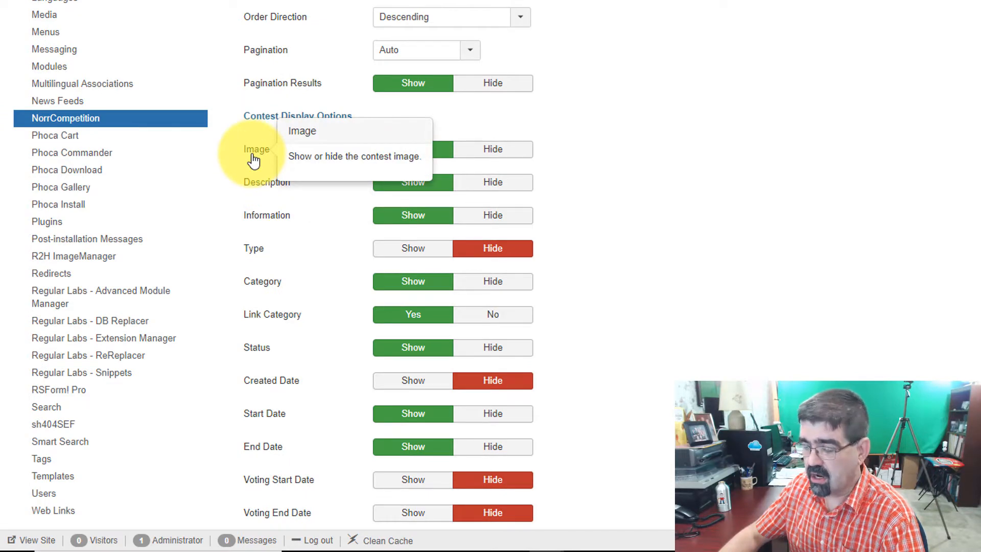
scroll(279, 204, down, 1)
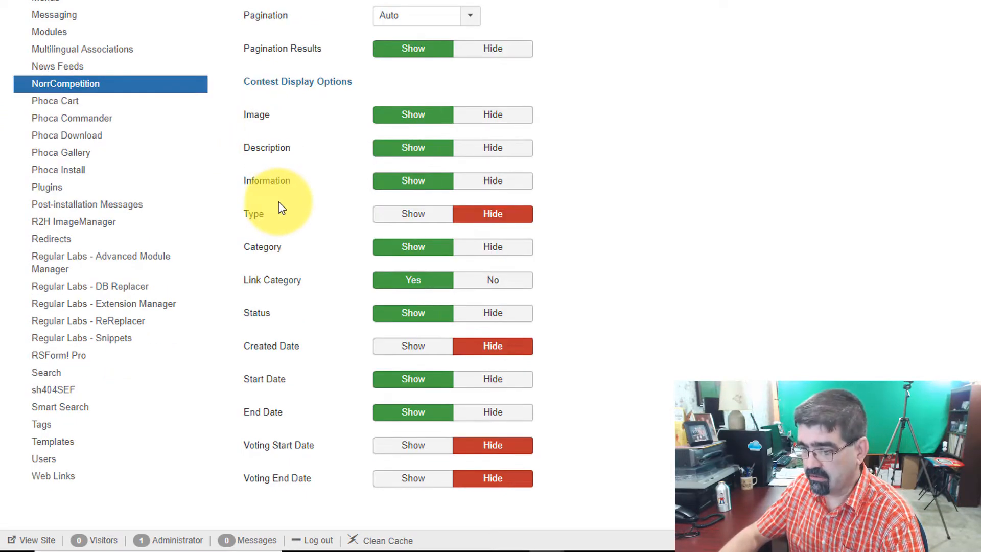
mouse_move(273, 358)
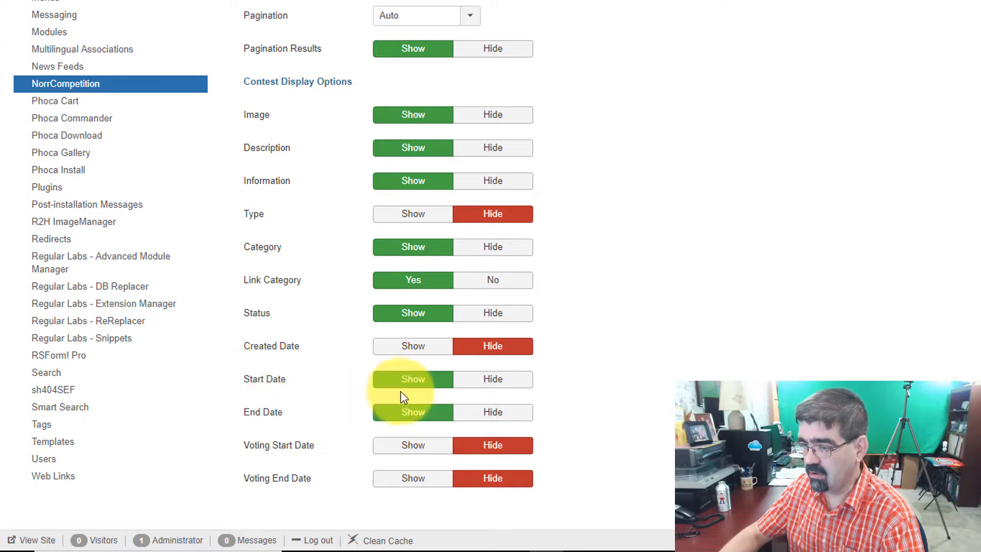
Examine the entry form and voting options in the single contest settings, including the vote frequency descriptions
scroll(332, 163, up, 5)
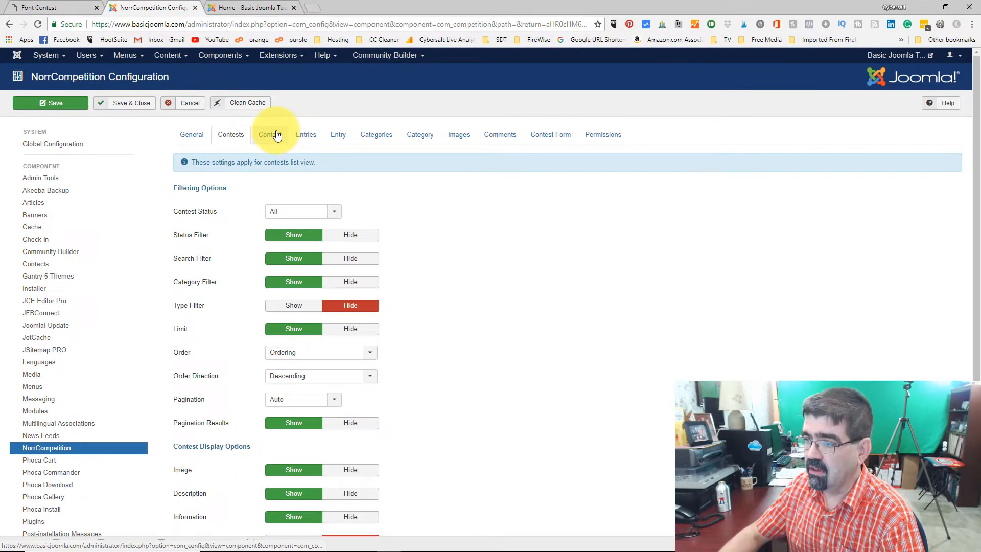
click(277, 135)
mouse_move(184, 215)
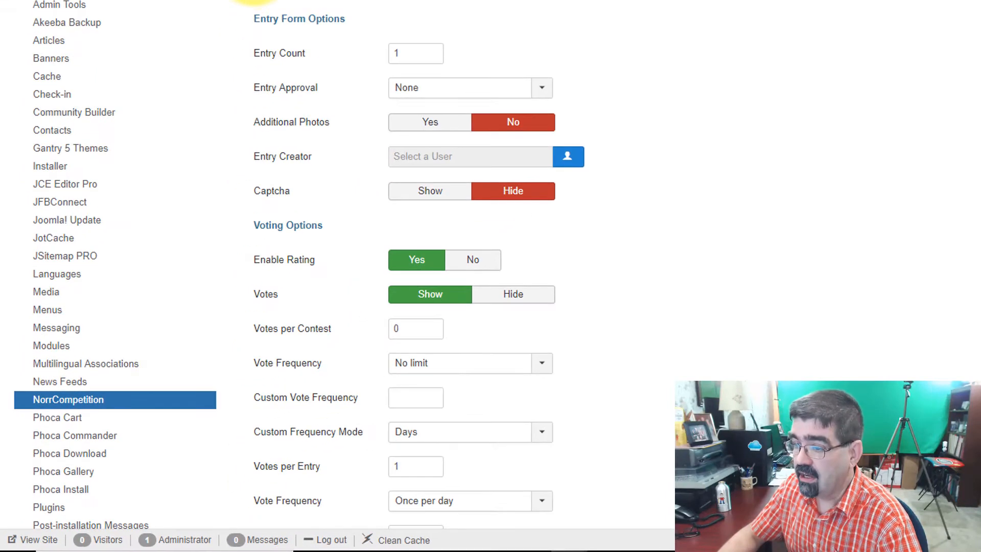
mouse_move(278, 127)
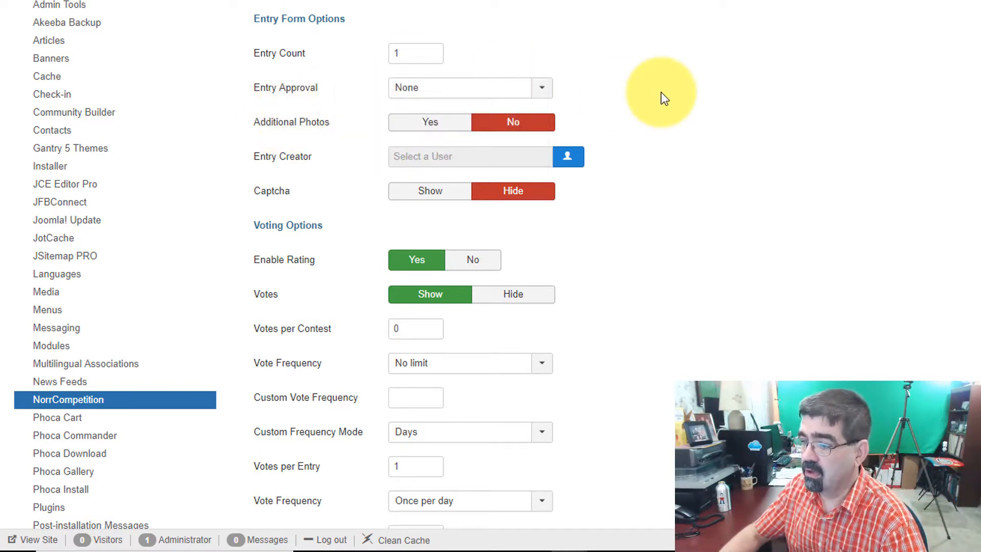
mouse_move(289, 163)
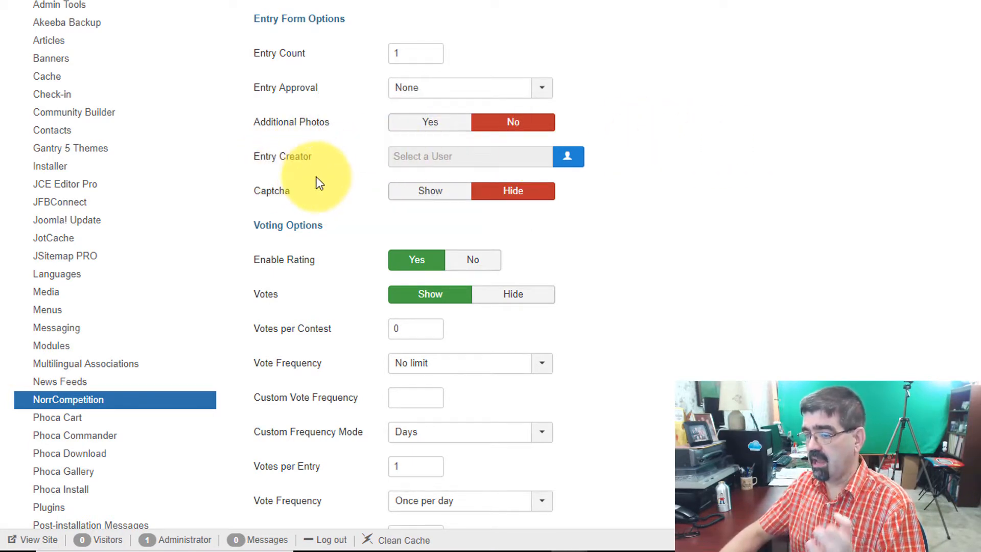
scroll(317, 178, down, 6)
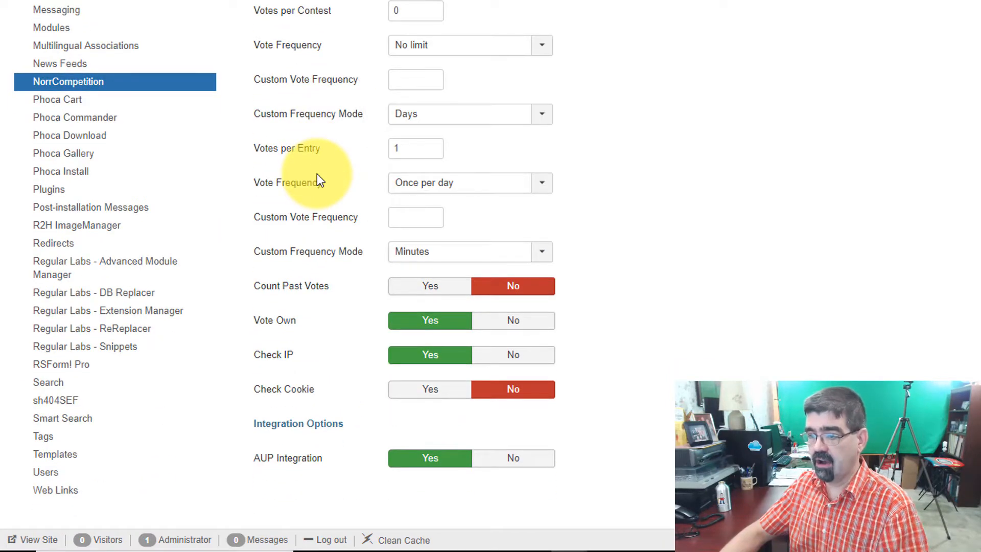
mouse_move(314, 187)
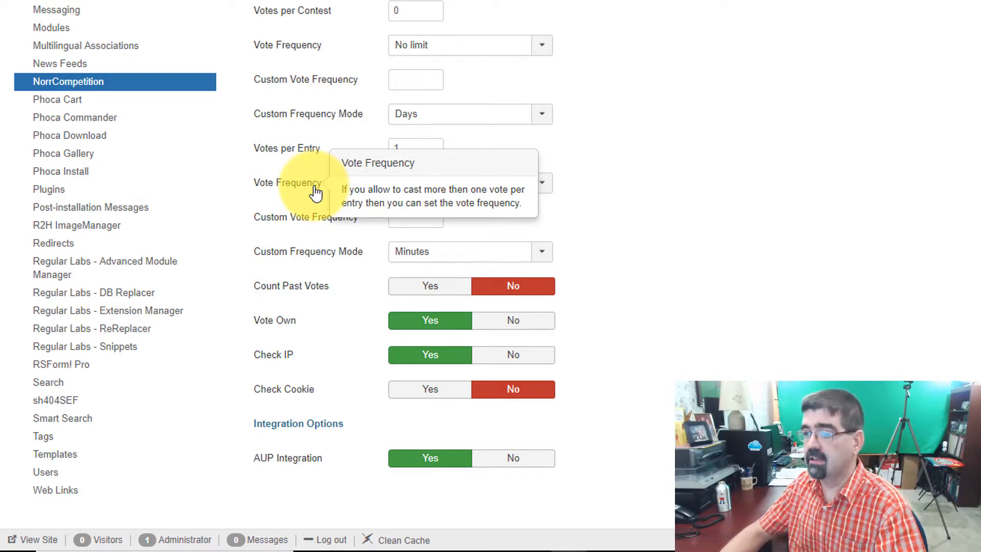
scroll(316, 193, up, 4)
scroll(314, 193, down, 3)
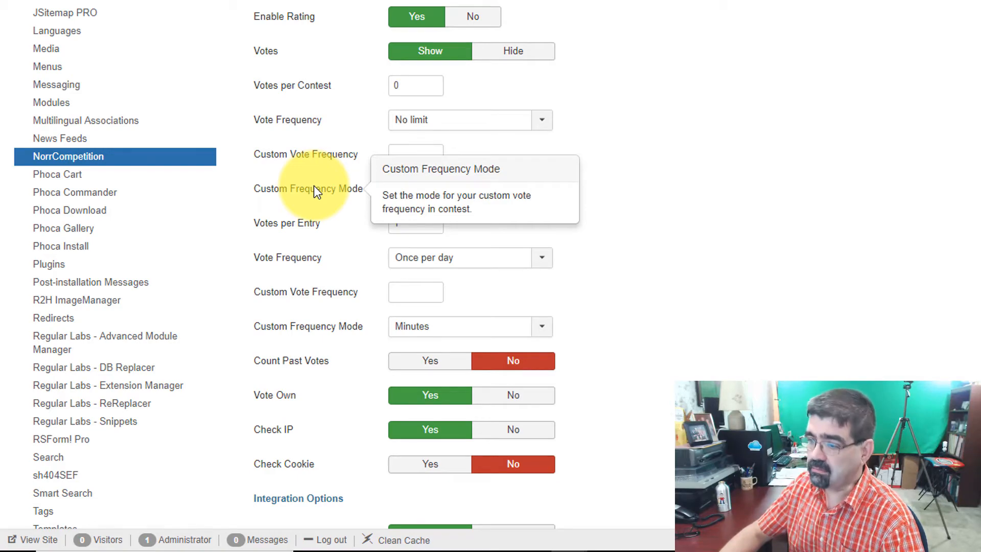
Review the entries list settings, covering the timers and the listing, completed and filtering options
scroll(314, 189, up, 4)
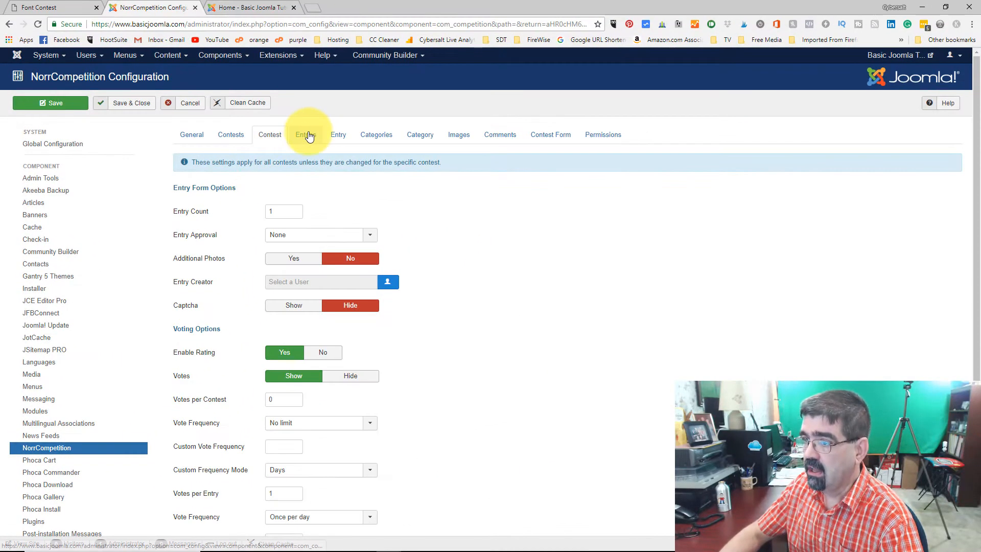
click(307, 135)
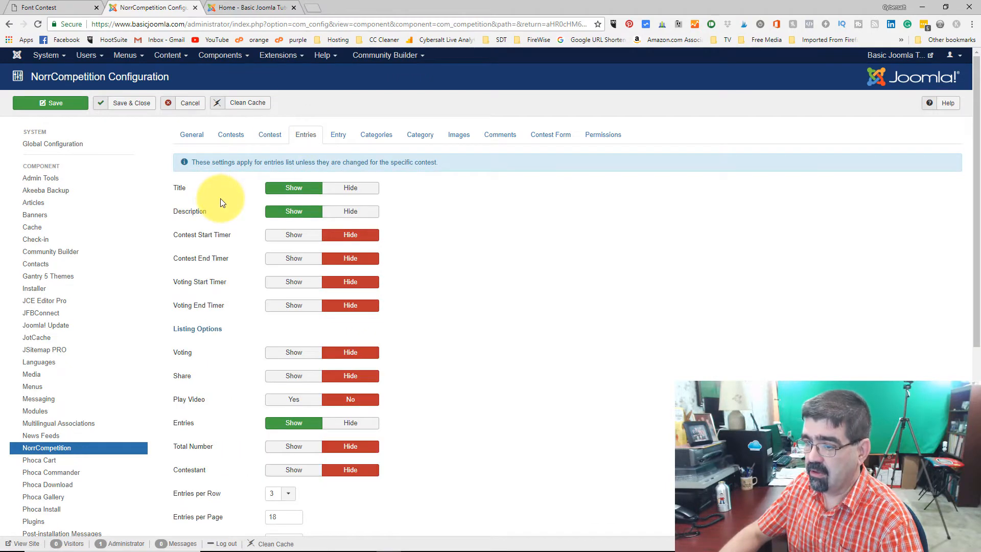
scroll(221, 202, down, 2)
scroll(220, 202, up, 2)
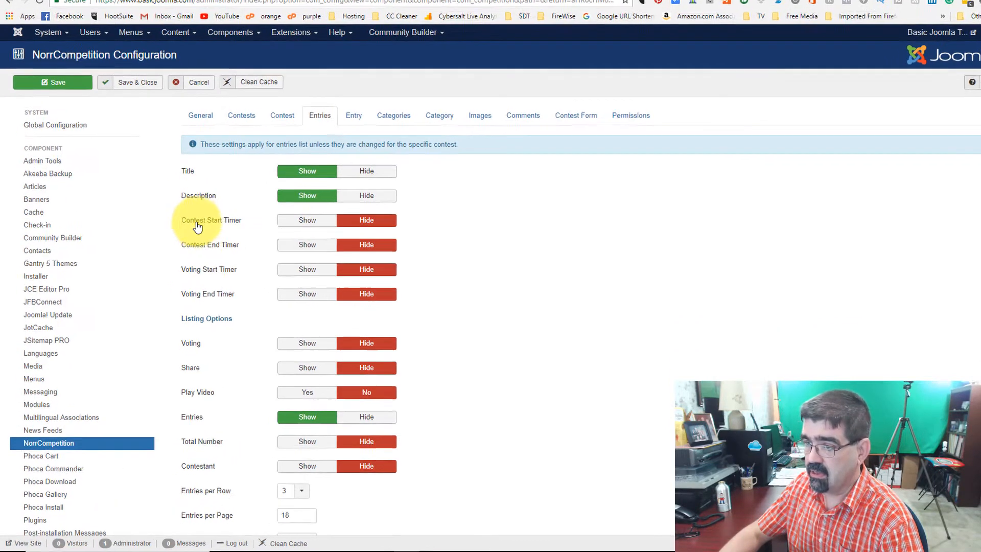
mouse_move(185, 236)
scroll(265, 109, down, 3)
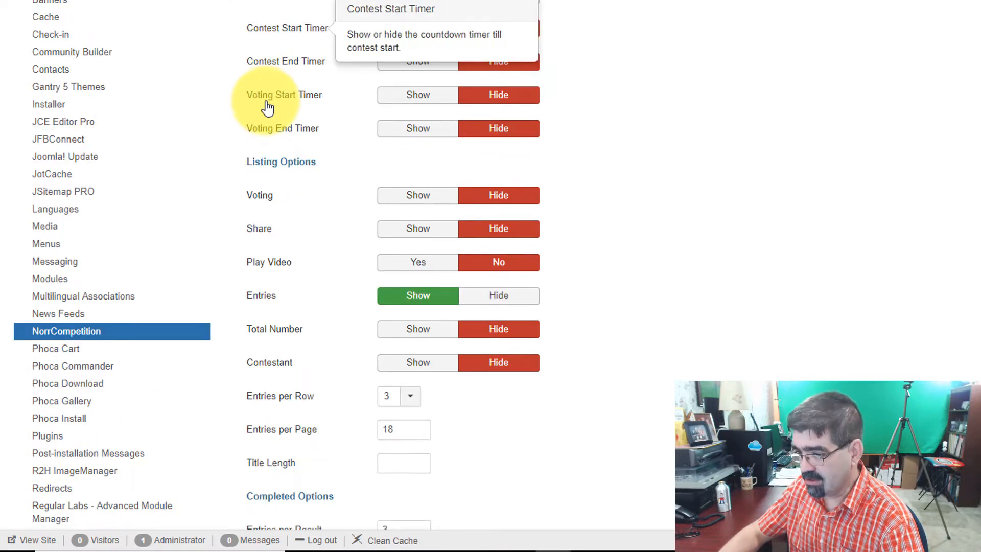
mouse_move(264, 131)
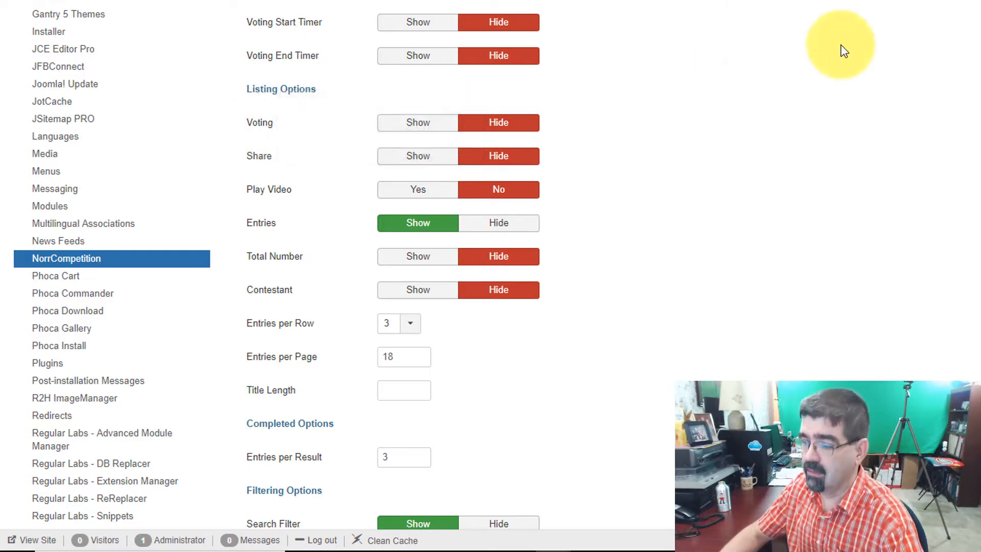
scroll(707, 102, down, 3)
mouse_move(286, 115)
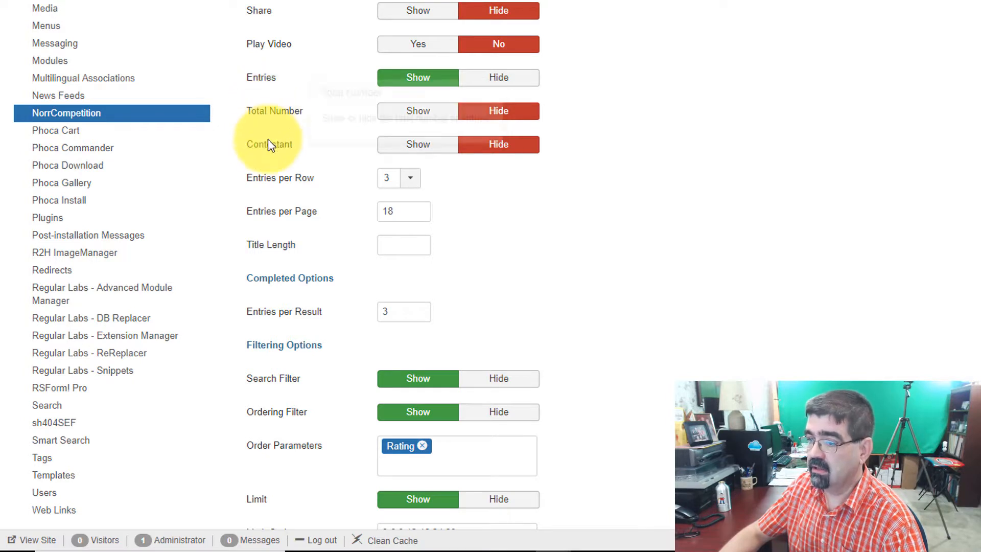
mouse_move(269, 153)
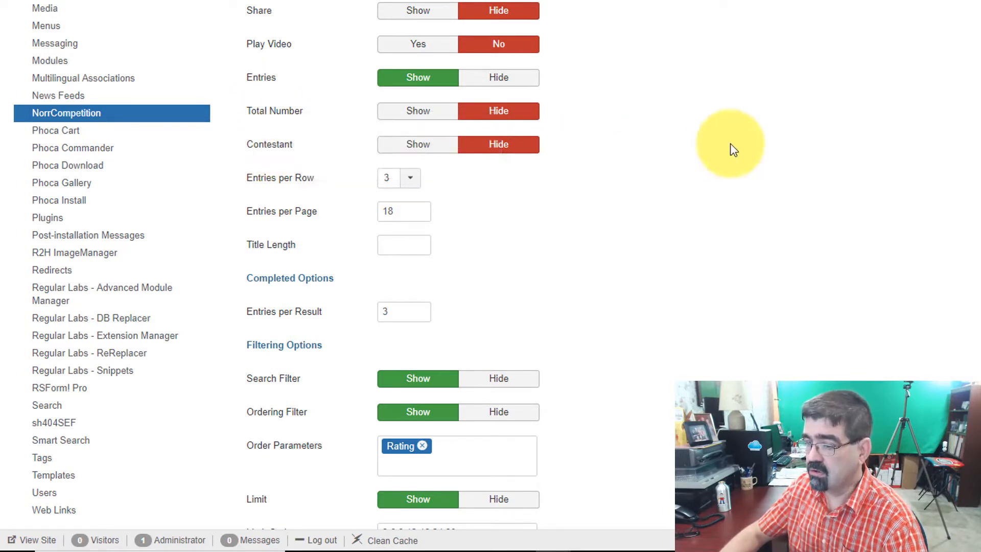
scroll(784, 147, down, 4)
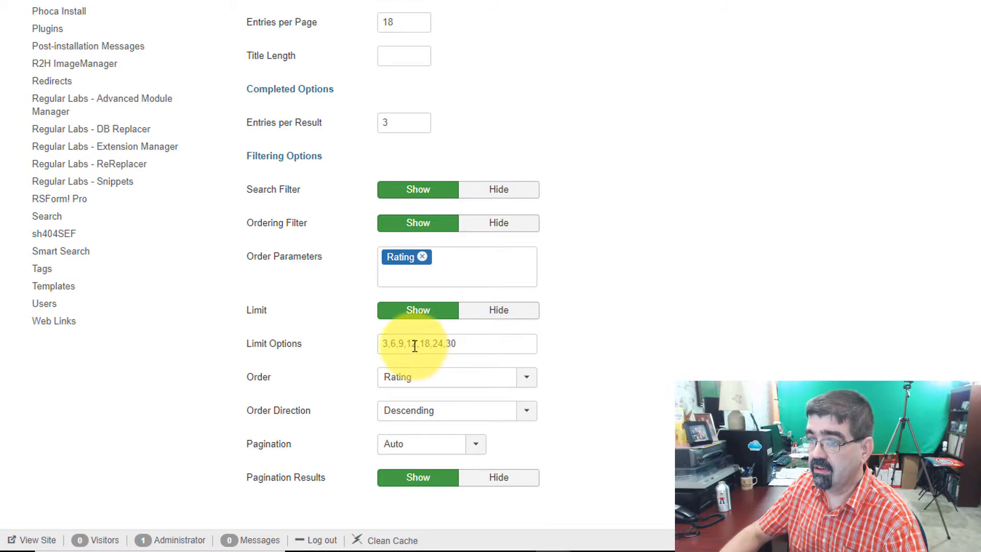
Switch to the live Font Contest page, limit the list to 6 entries per page, and view page 2 of the entries
click(47, 10)
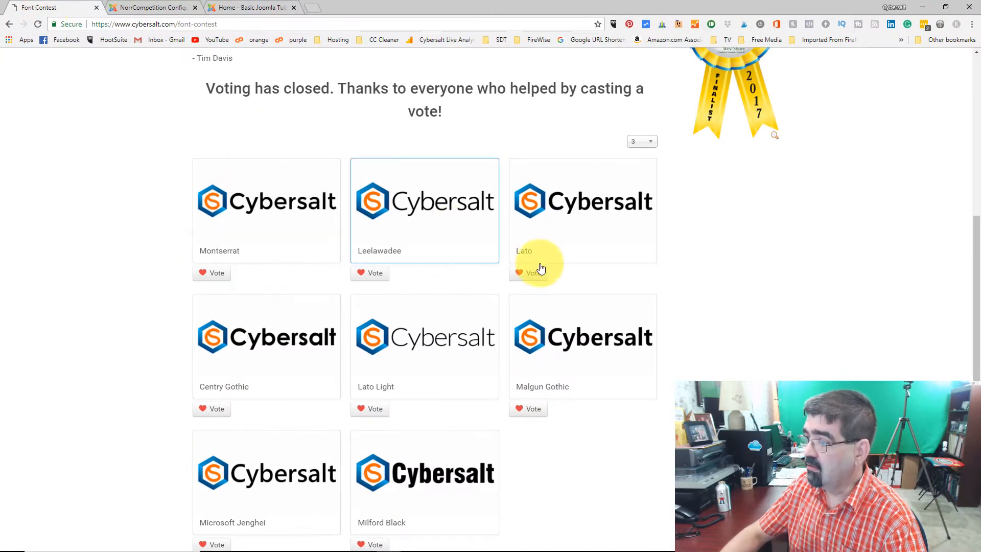
click(647, 148)
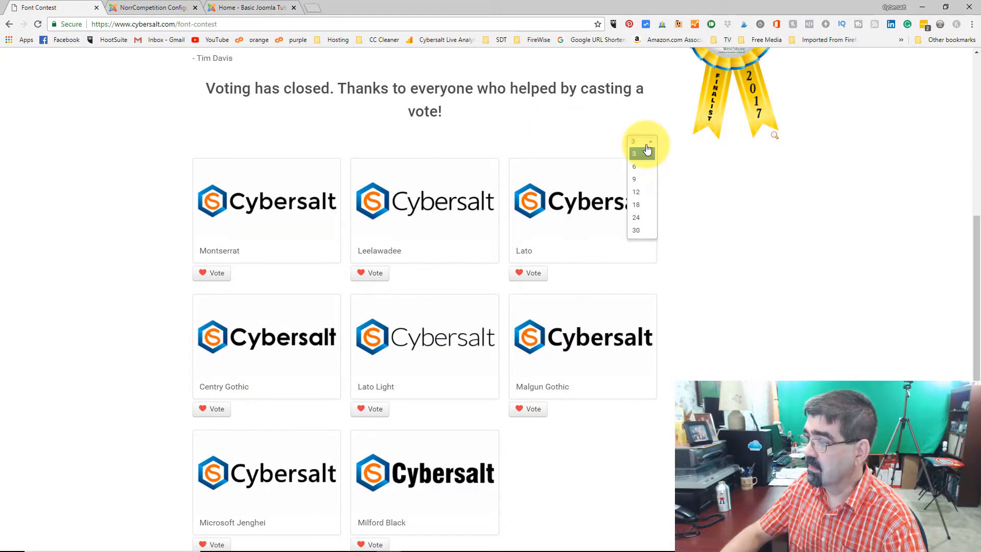
click(644, 169)
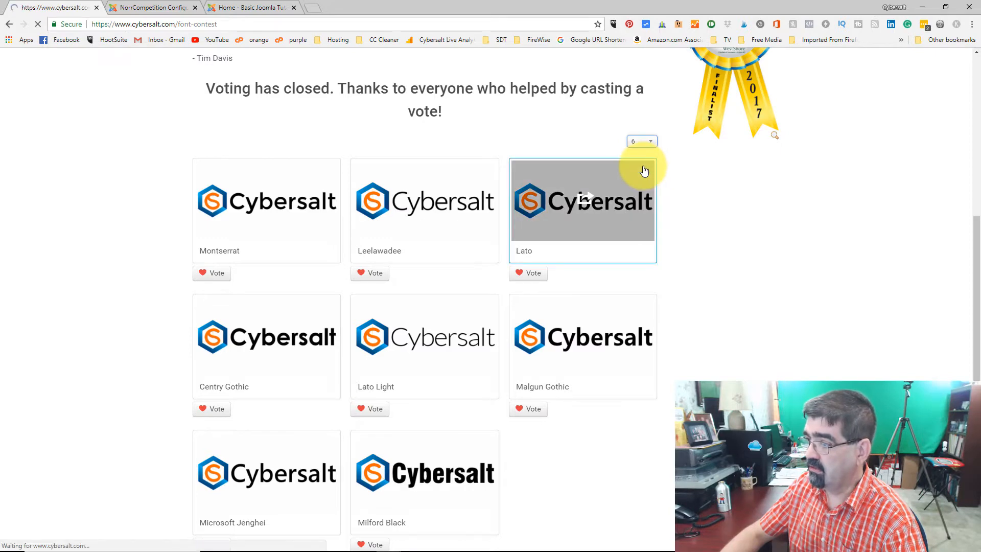
scroll(404, 218, down, 7)
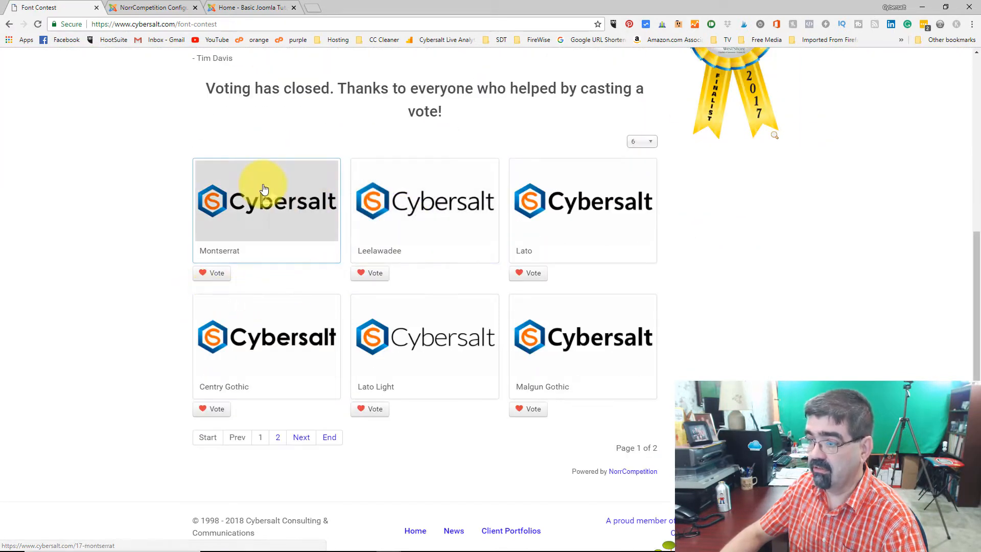
click(277, 438)
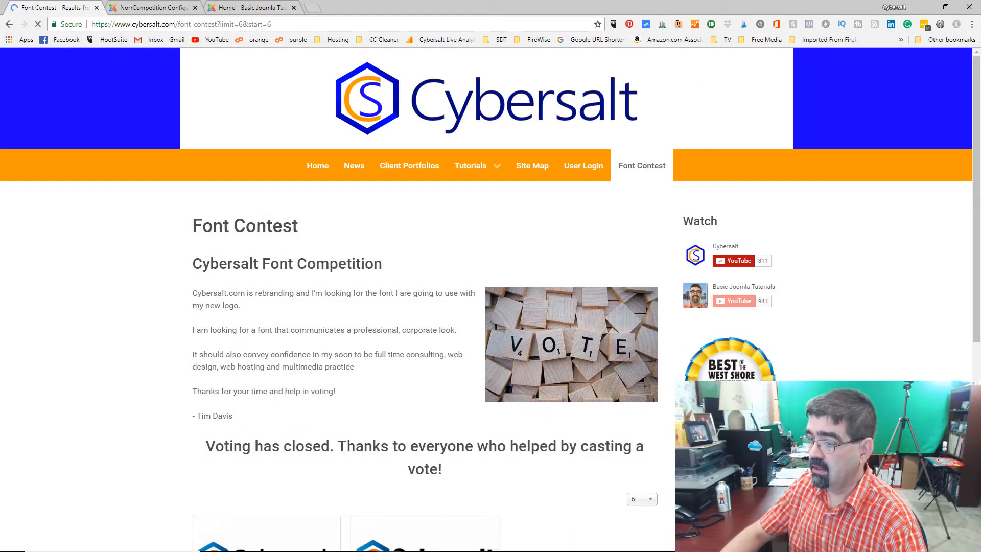
scroll(262, 324, down, 5)
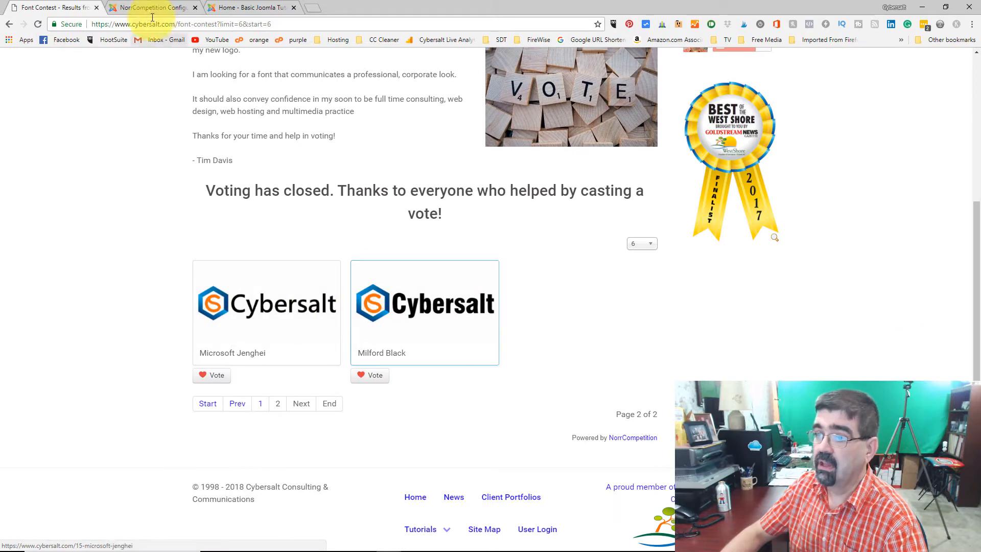
Return to the NorrCompetition configuration and view the settings for a single contest entry
click(172, 8)
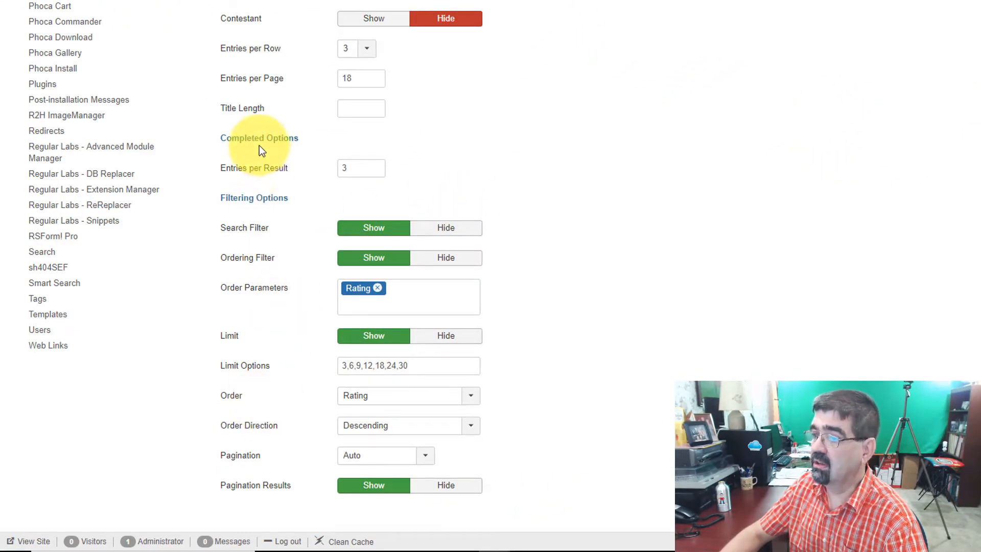
scroll(259, 145, up, 8)
click(437, 24)
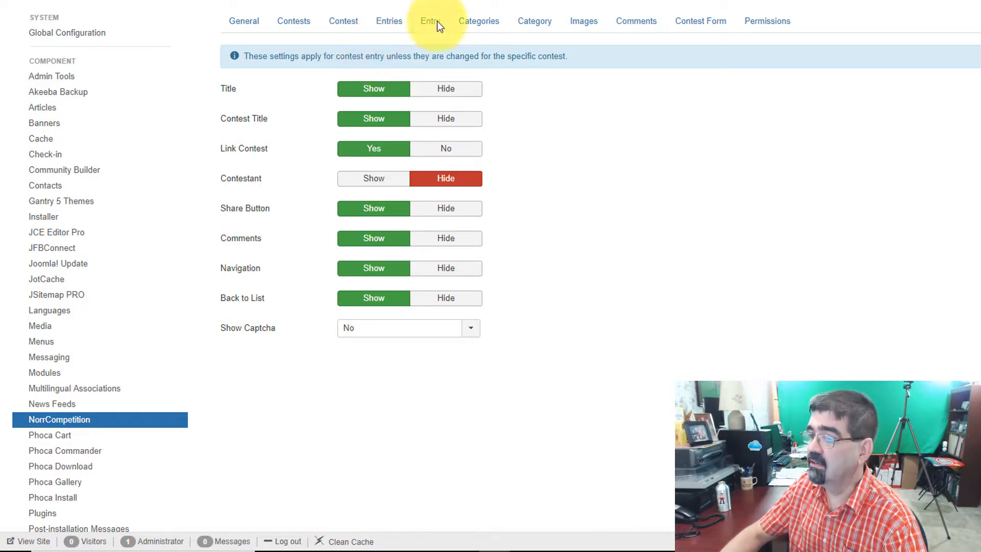
Review the categories list settings and the category view settings, including the contest display options
click(478, 31)
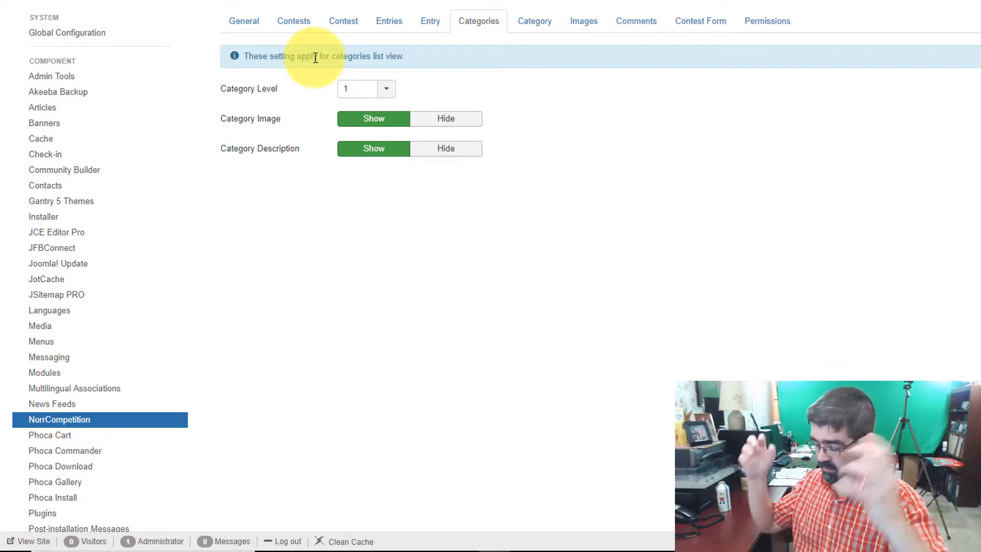
click(529, 29)
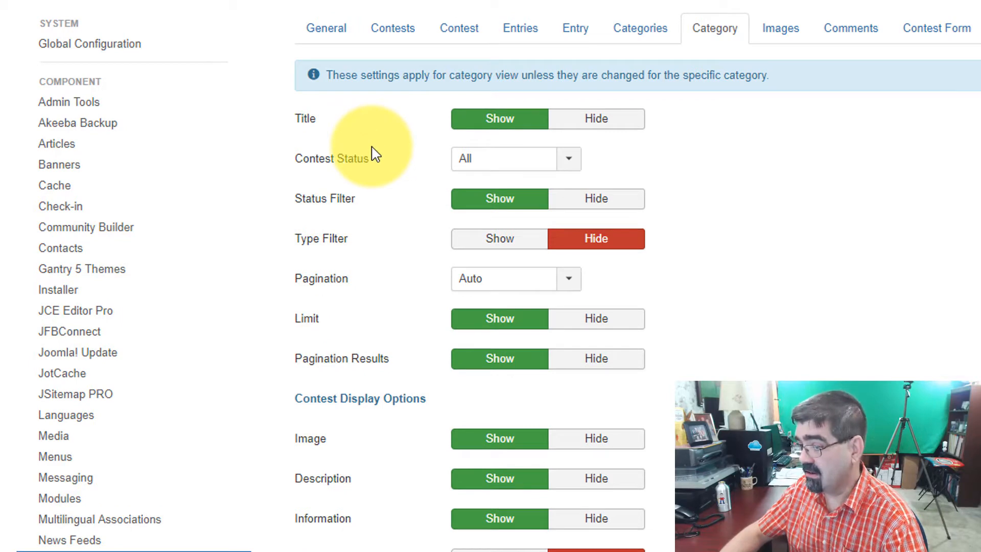
scroll(372, 153, down, 6)
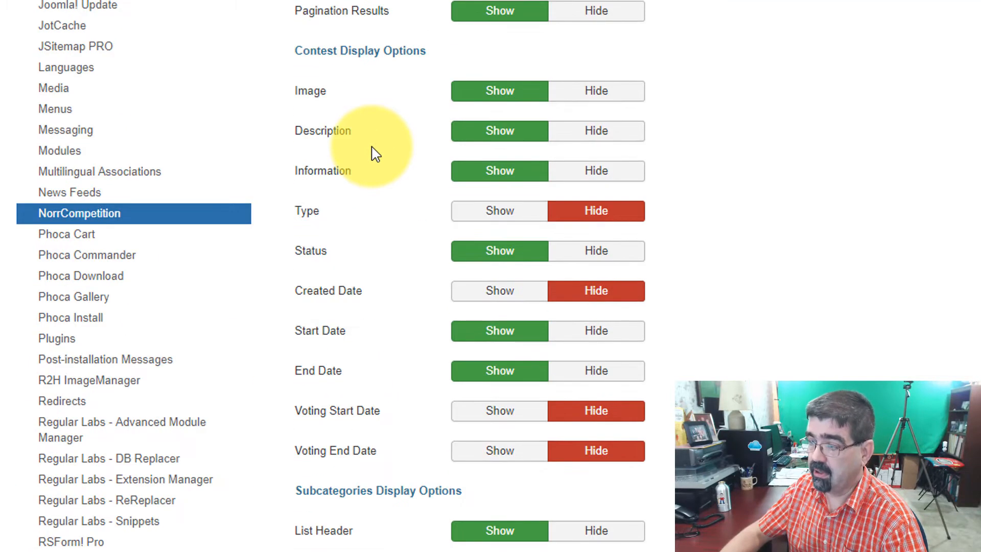
Open the image settings and check the available photo libraries and the descriptions of the maximum file size and big image width
scroll(549, 102, up, 6)
click(781, 37)
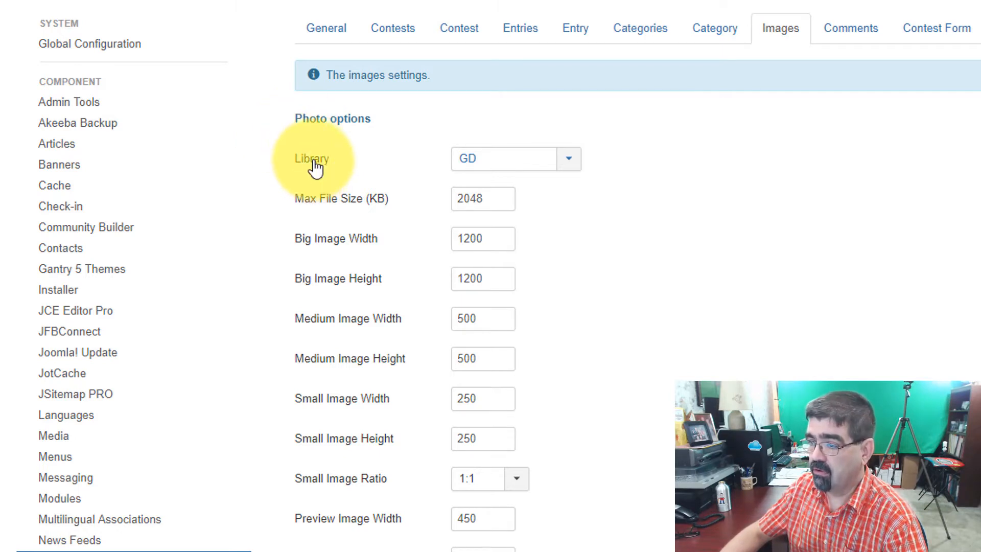
click(573, 164)
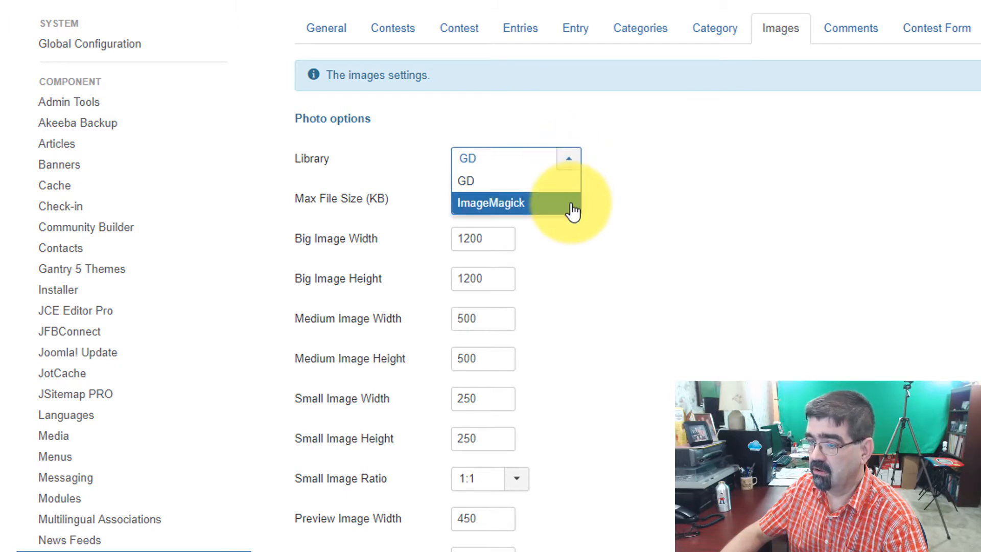
click(675, 124)
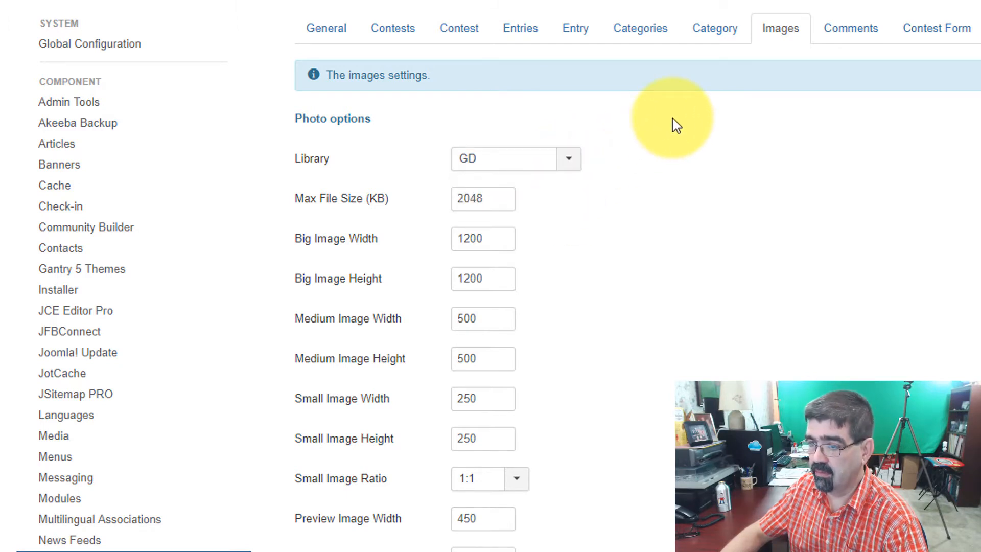
mouse_move(320, 207)
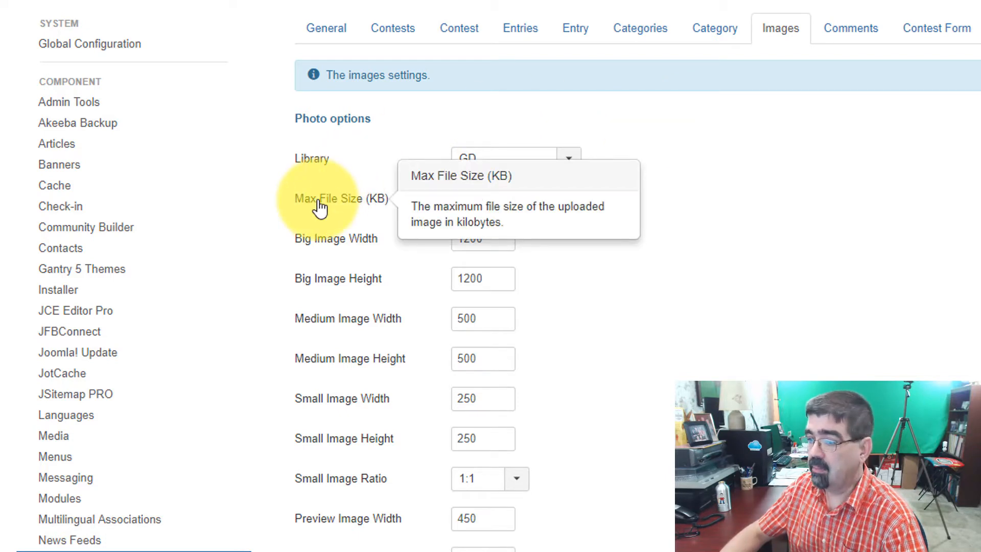
mouse_move(318, 249)
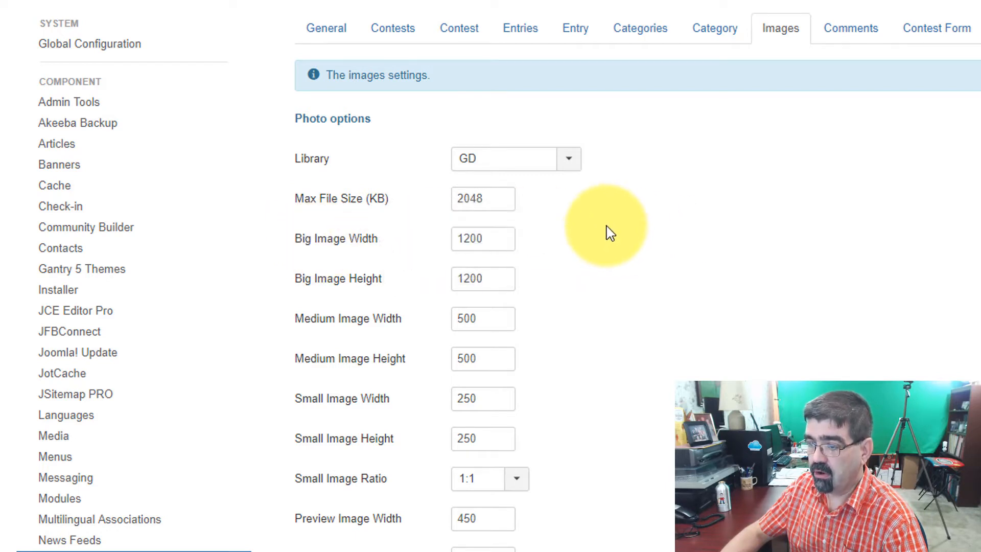
Review the remaining photo size options and look through the available small image ratios without changing the selection
scroll(610, 232, down, 2)
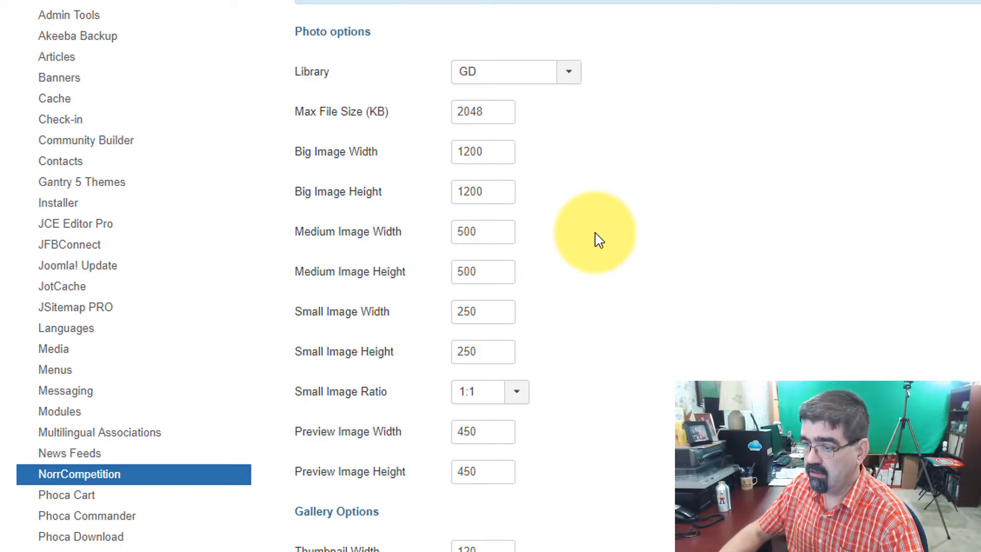
scroll(598, 240, down, 2)
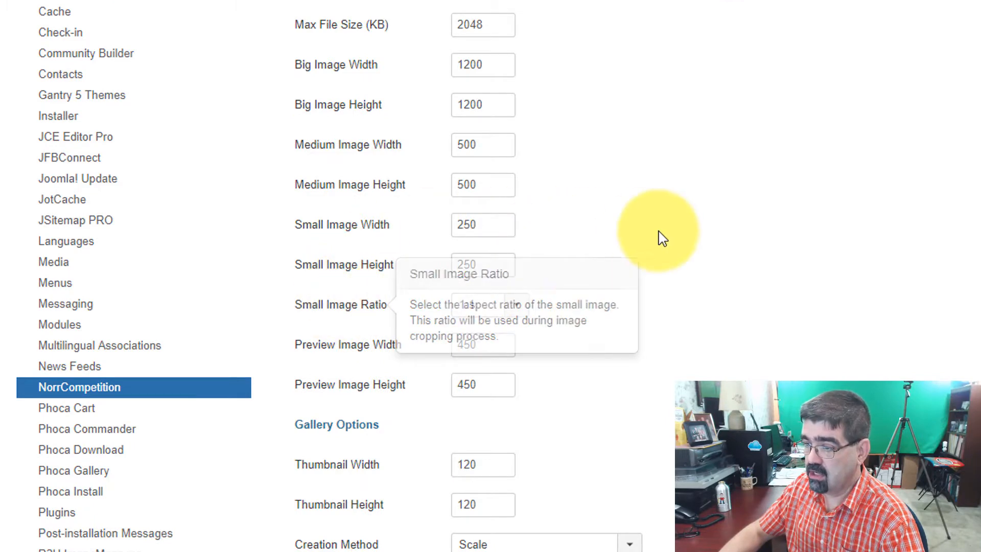
click(519, 307)
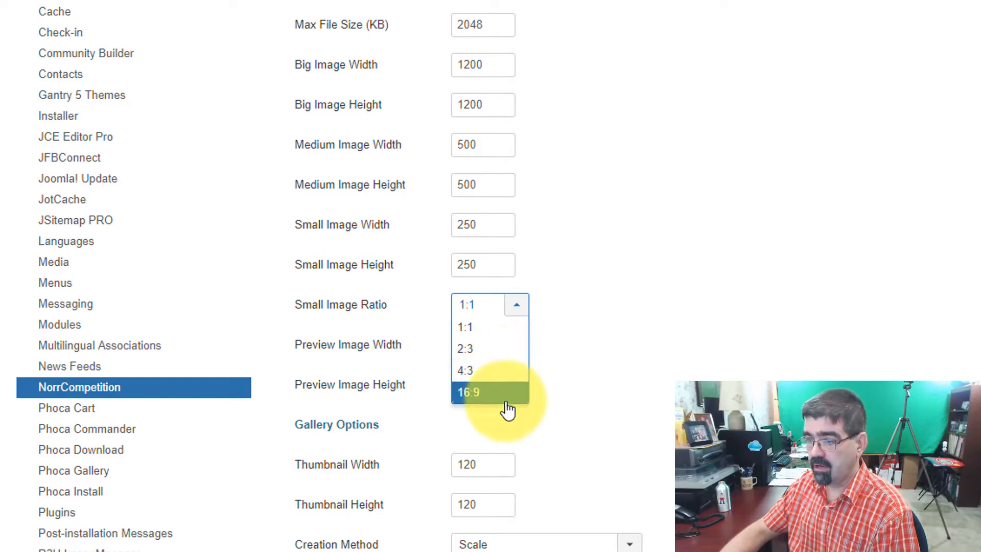
click(649, 250)
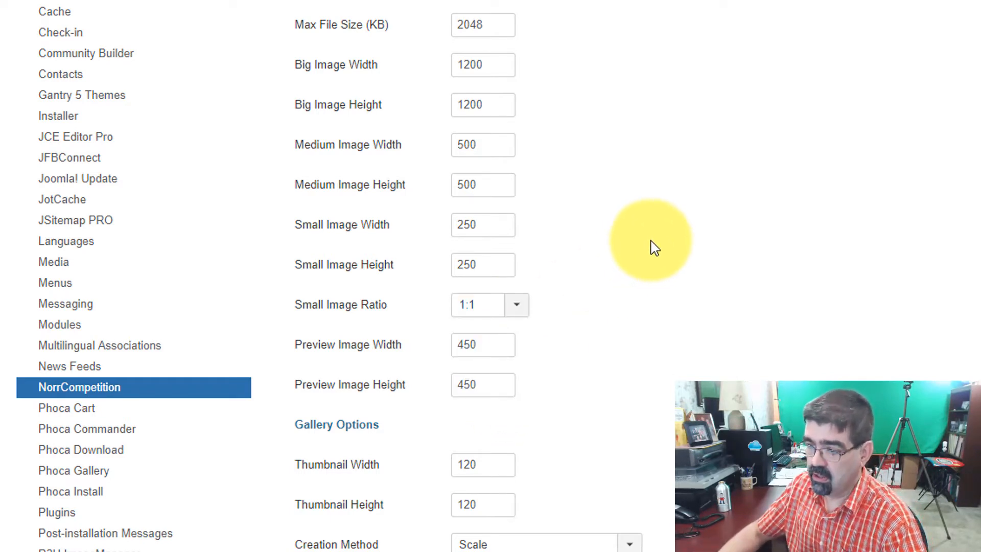
Review the remaining image settings, including the gallery, watermark and video thumbnail options
scroll(659, 302, down, 4)
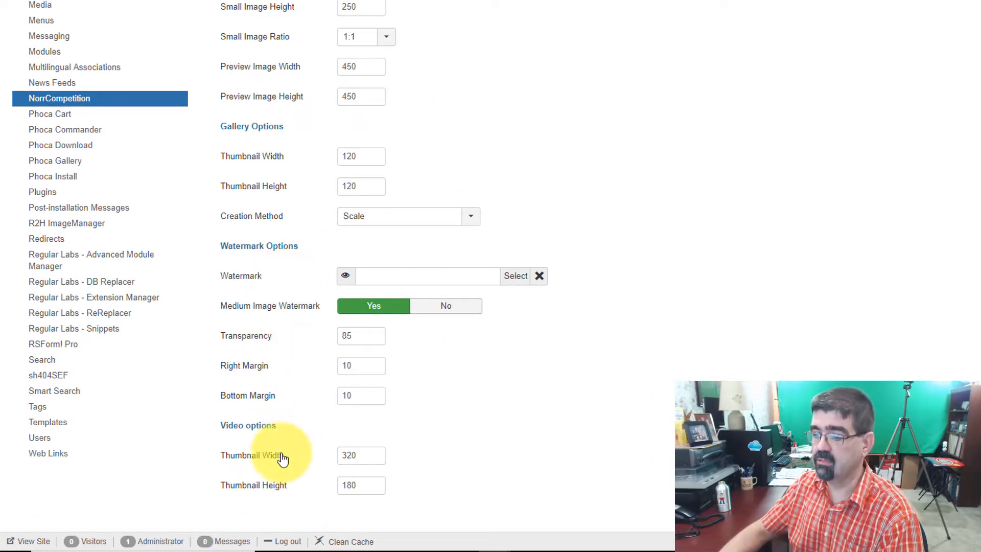
mouse_move(274, 460)
scroll(732, 289, up, 6)
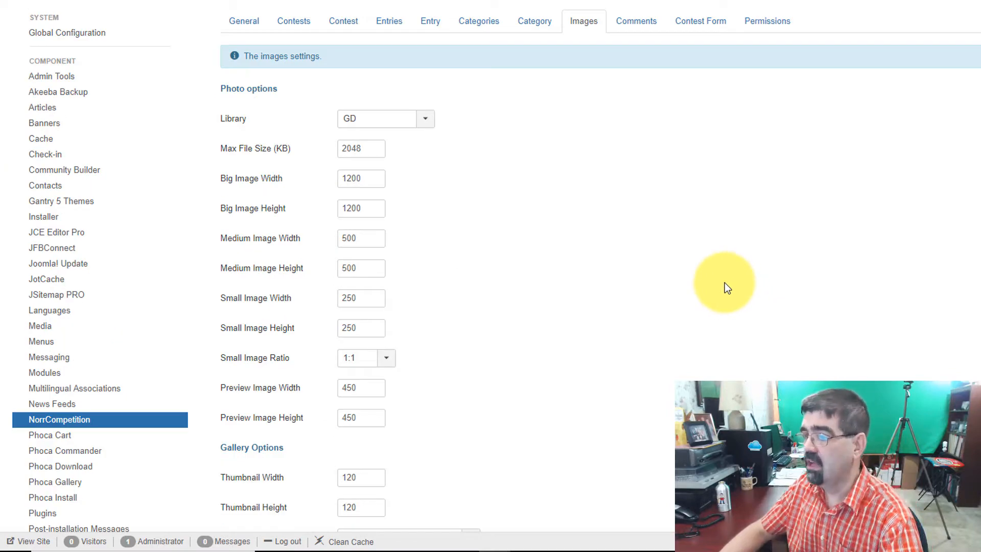
Open the comments settings and look through the available comment systems and the VK.com, Facebook, Disqus and Google+ options
click(637, 26)
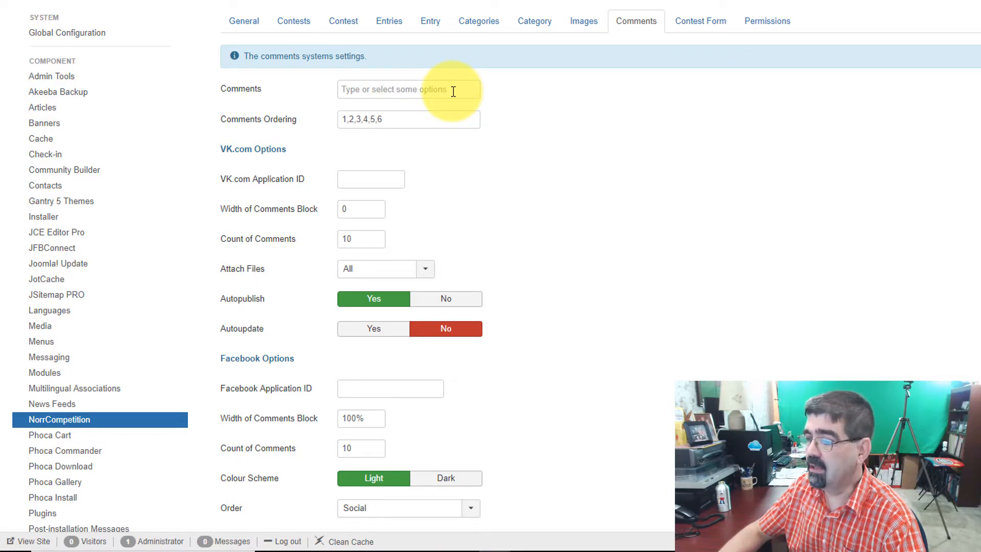
click(454, 91)
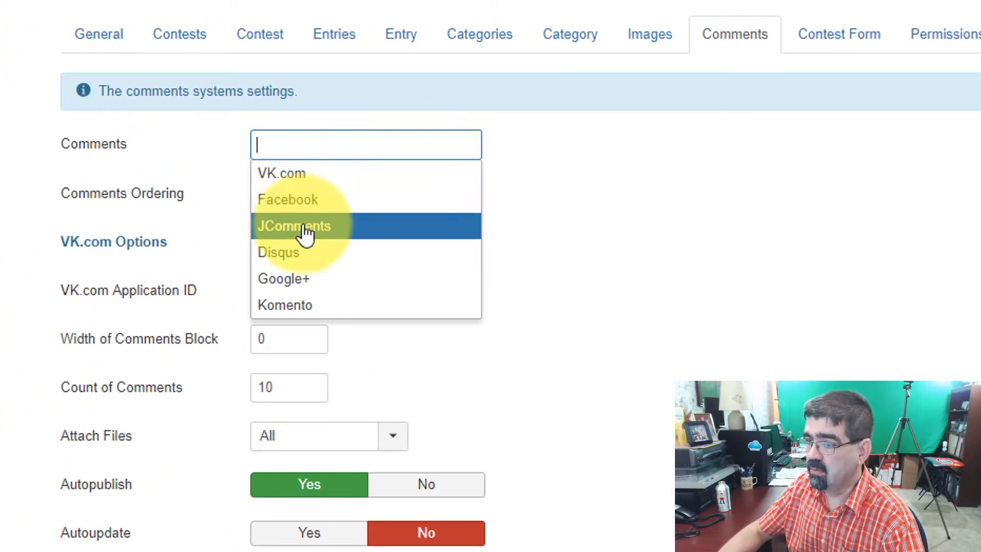
click(798, 146)
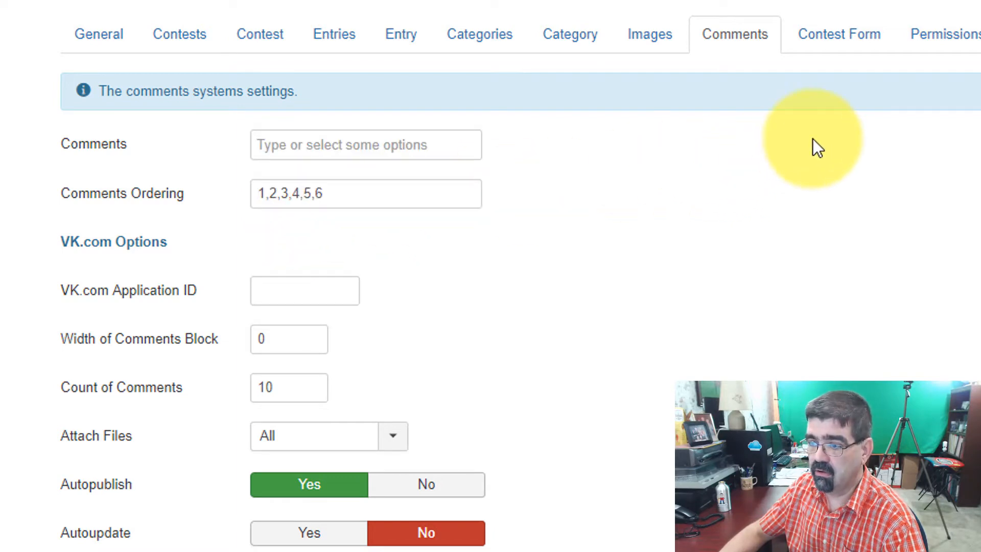
scroll(813, 139, down, 4)
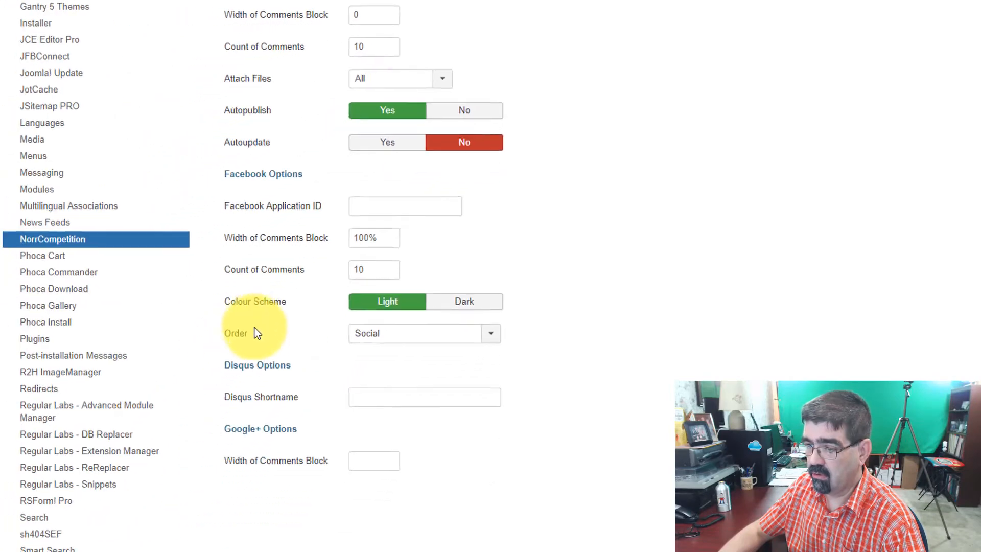
scroll(618, 296, up, 4)
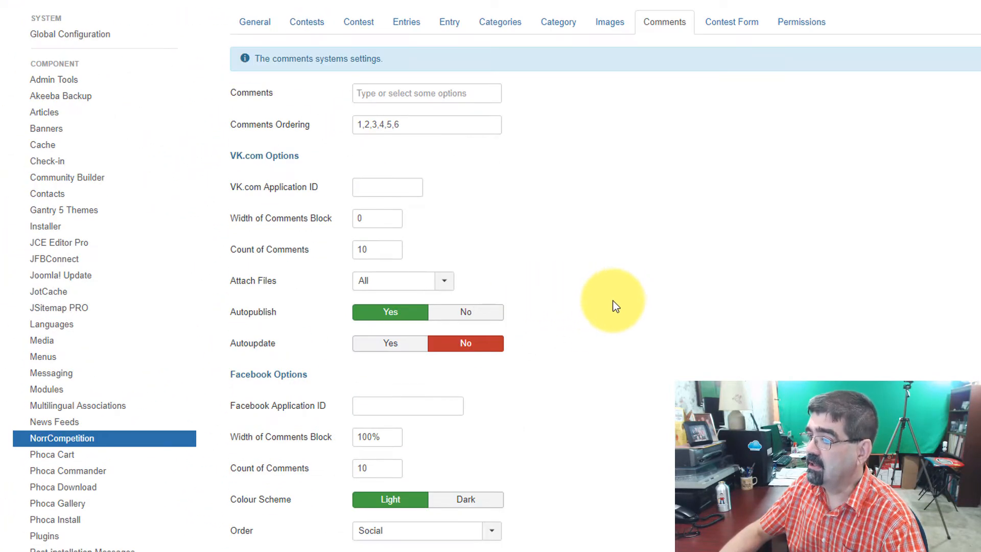
Review the layout settings of the front-end contest form and leave the configuration without saving
click(736, 22)
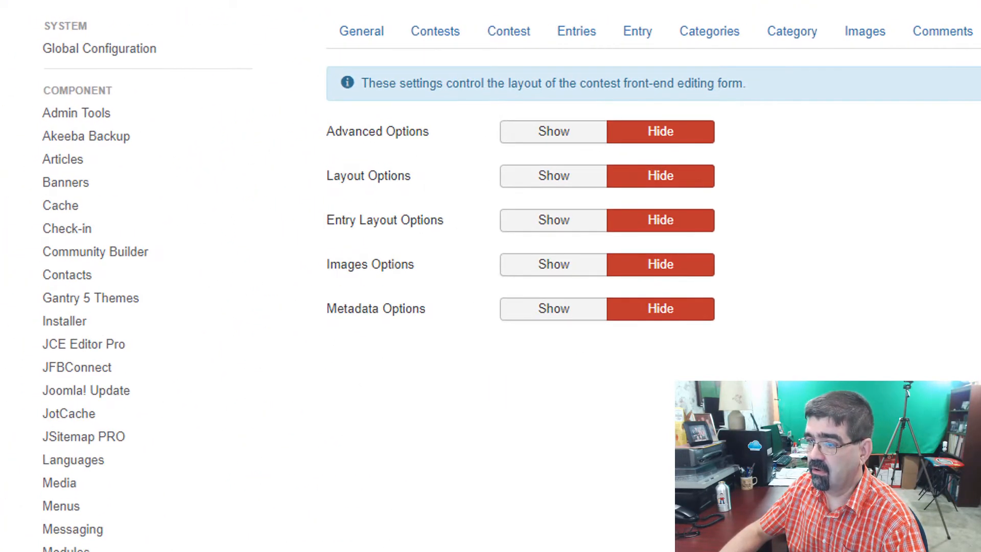
mouse_move(396, 143)
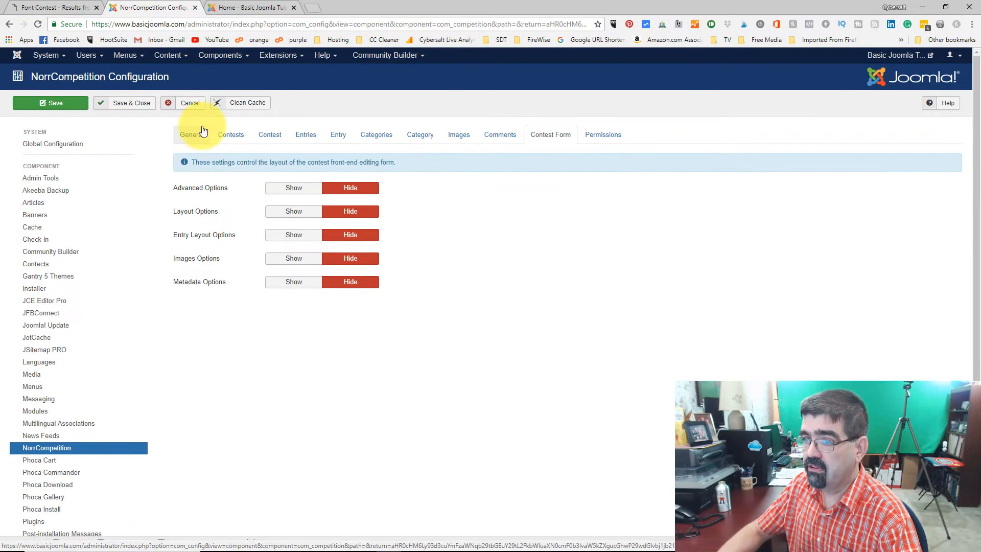
click(190, 104)
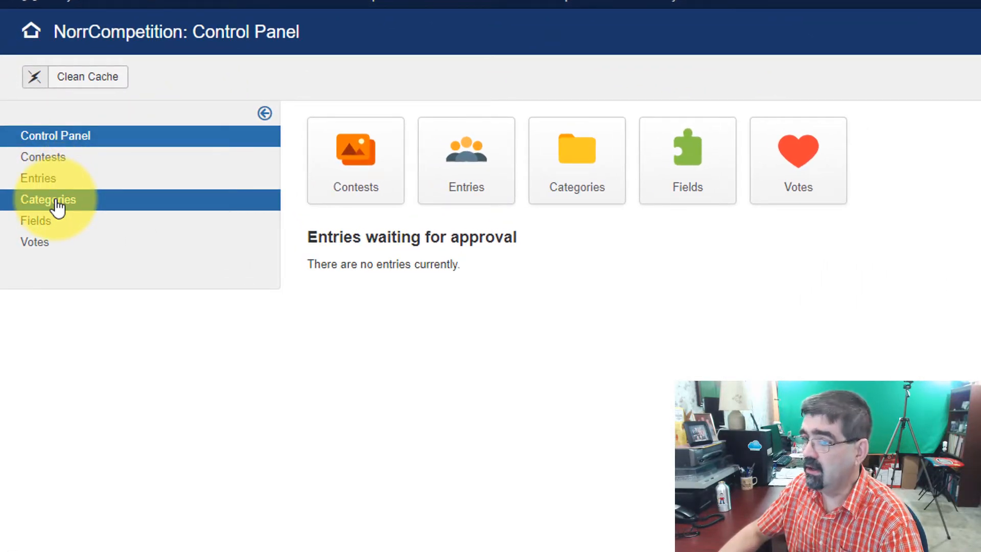
Start a new NorrCompetition category and title it "Cars"
click(57, 207)
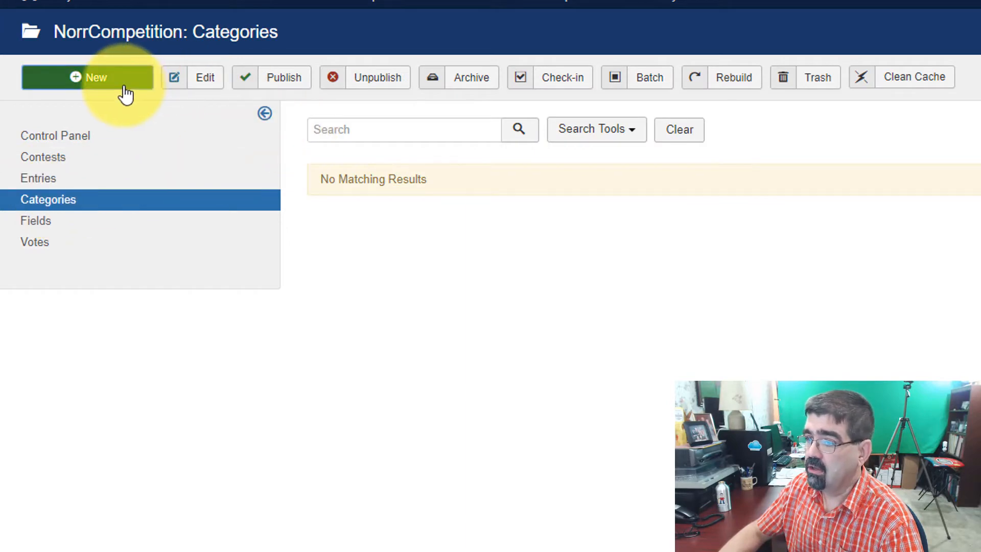
click(130, 91)
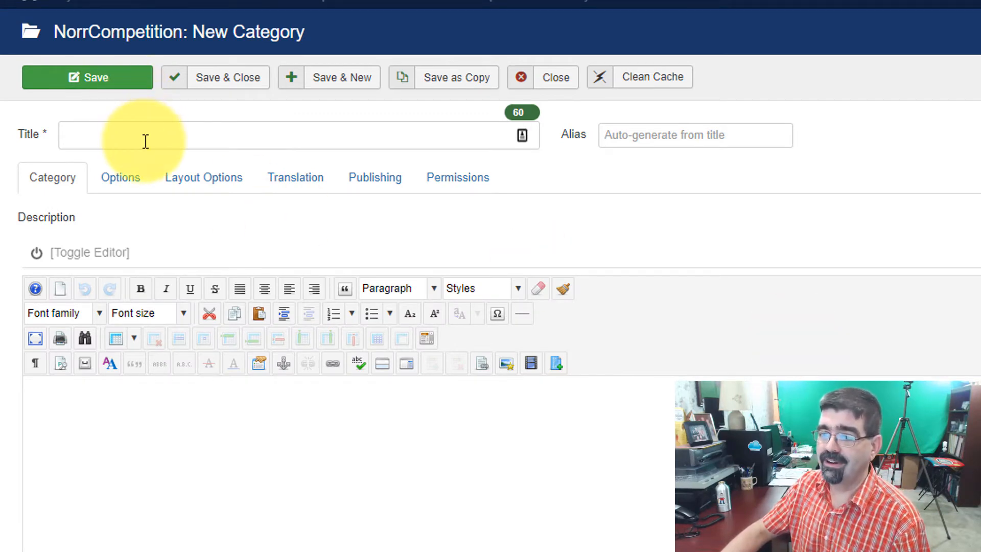
click(146, 141)
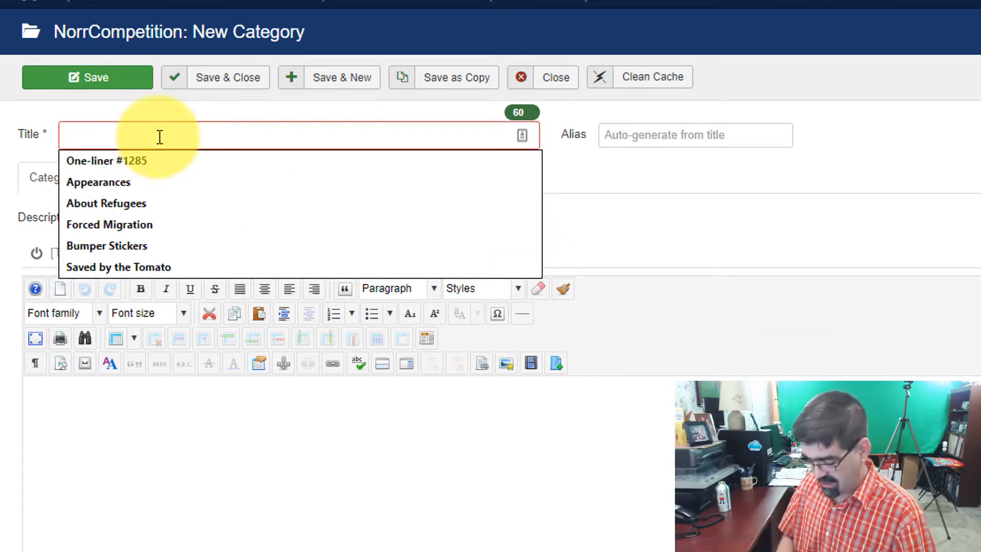
text(Car )
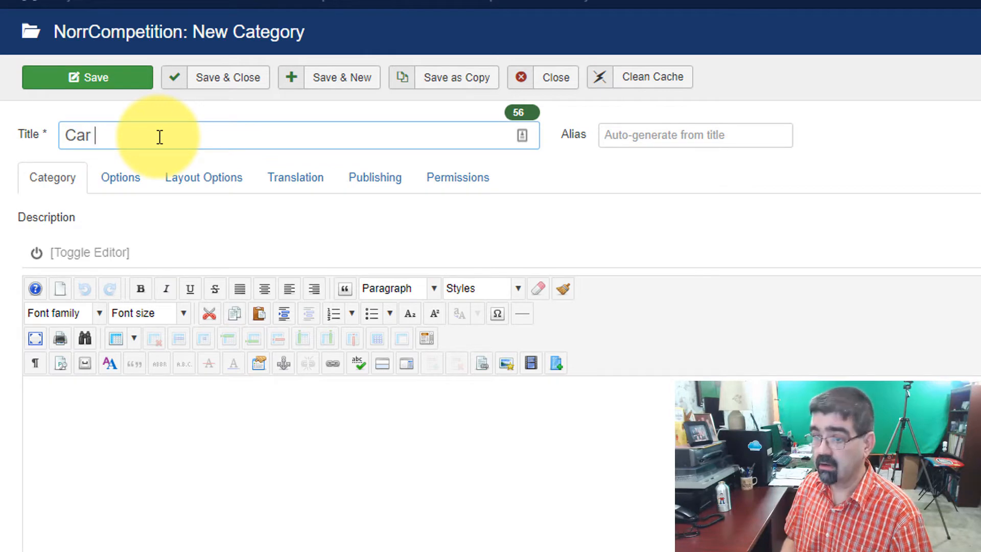
text(C)
key(BackSpace)
key(BackSpace)
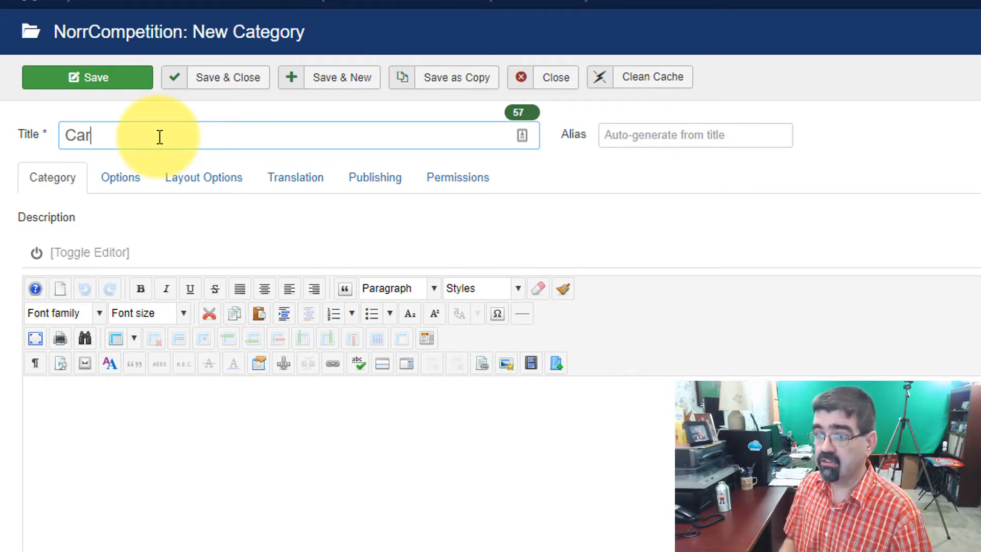
text(s)
key(Tab)
Fill the category description with 2 paragraphs of Lorem Ipsum dummy content
click(348, 427)
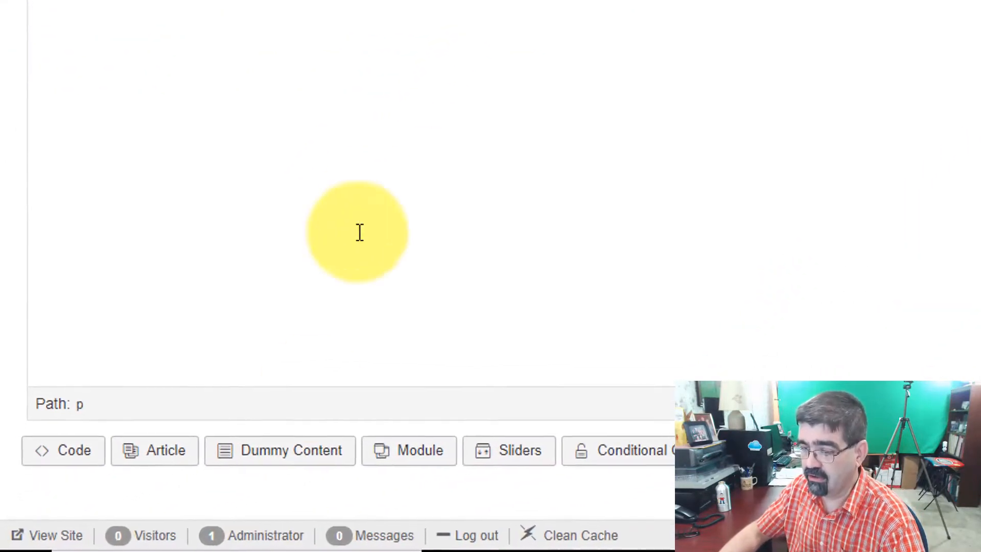
click(138, 504)
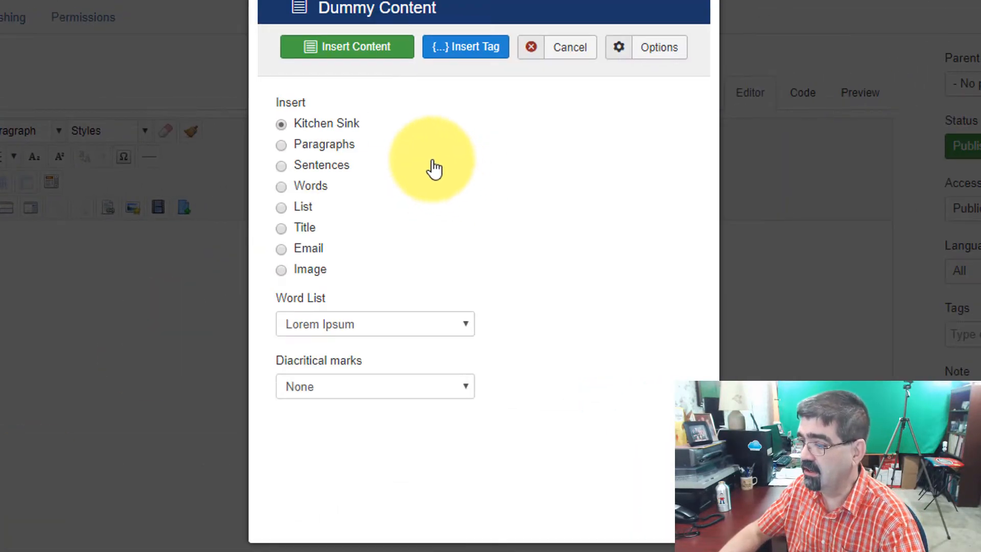
click(282, 146)
click(326, 330)
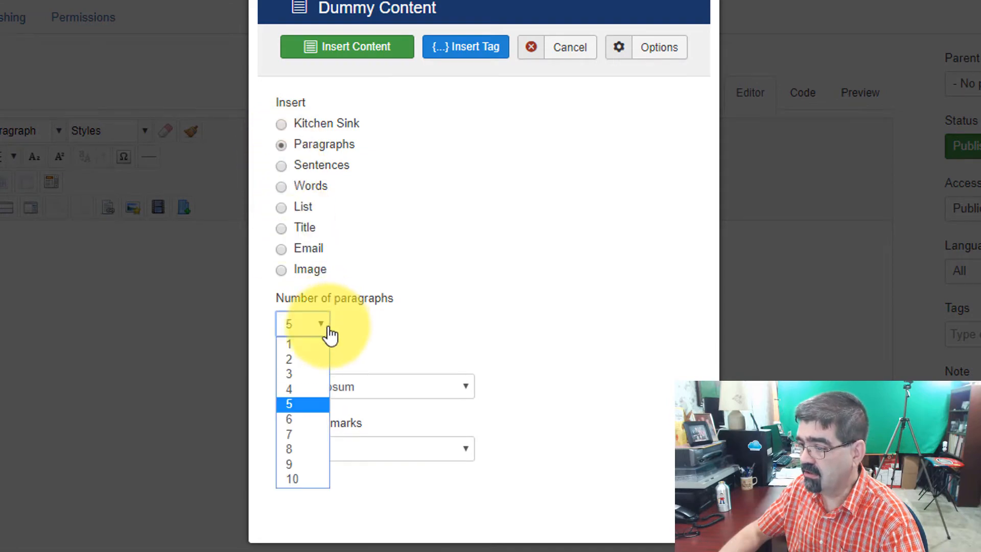
click(309, 359)
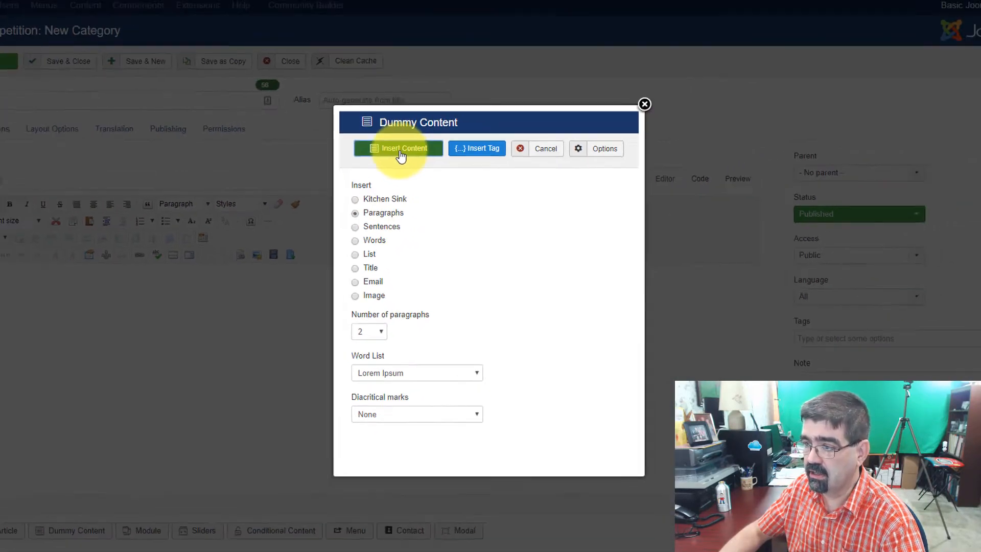
click(353, 48)
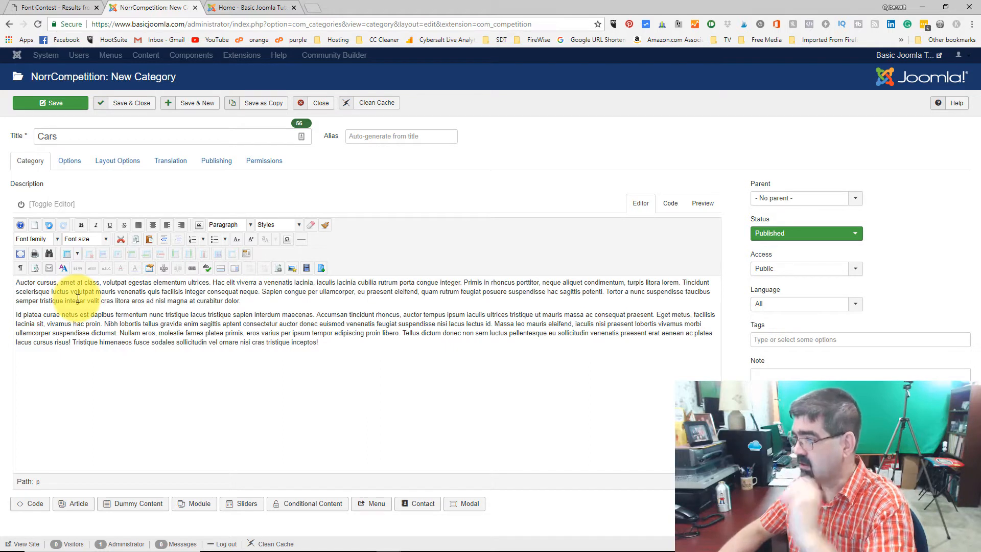
Check the category's parent setting, leave it at no parent, and save and close the category
click(797, 202)
click(797, 202)
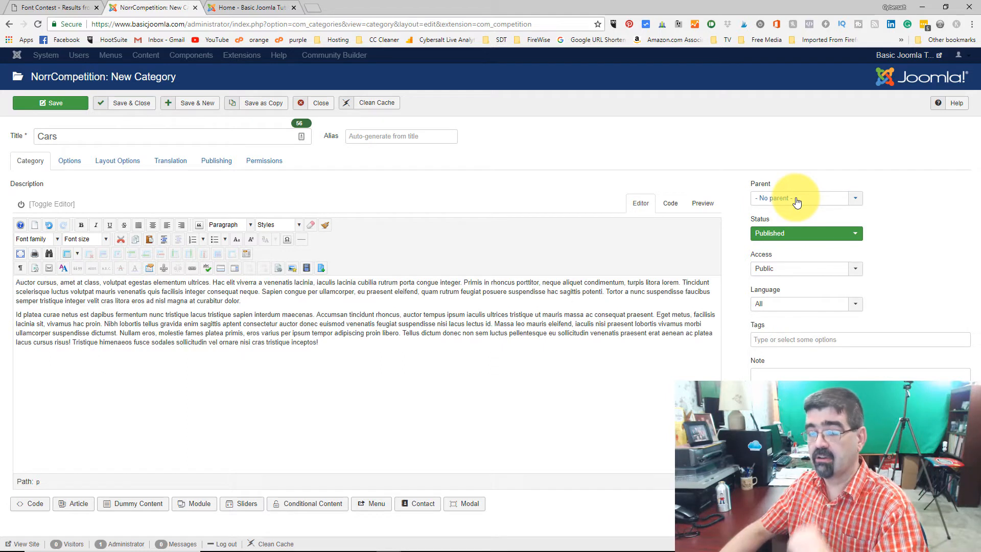
click(132, 102)
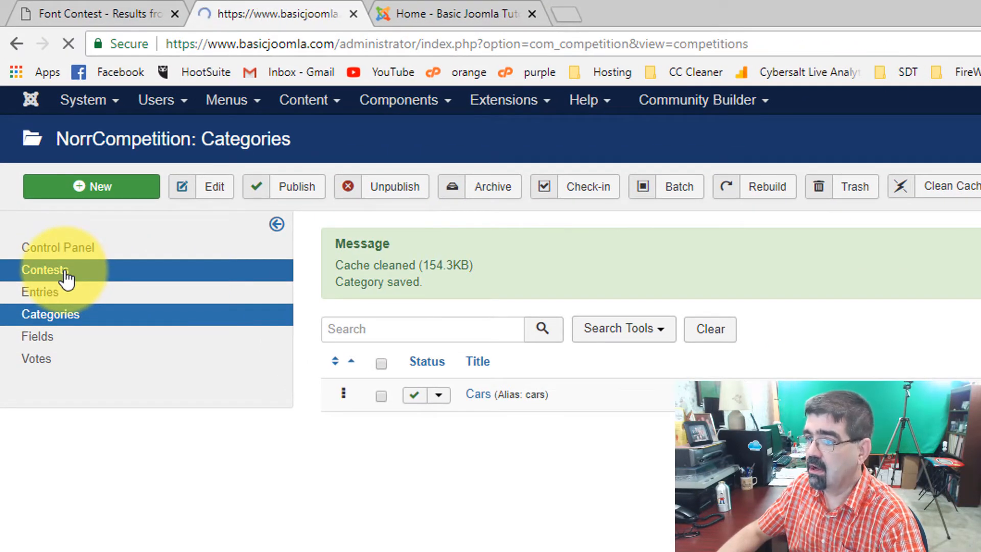
Start a new contest and title it "Orange or Green"
click(92, 190)
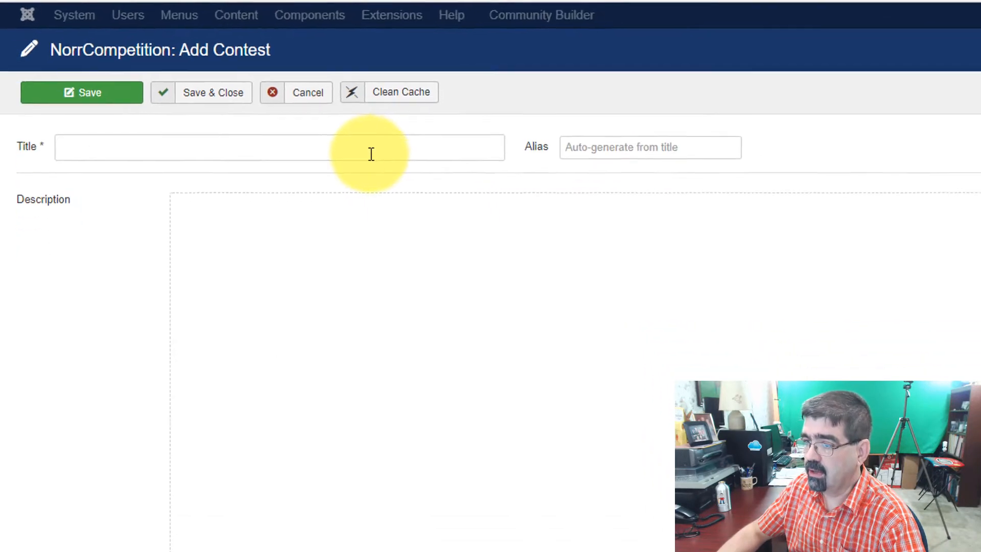
click(233, 69)
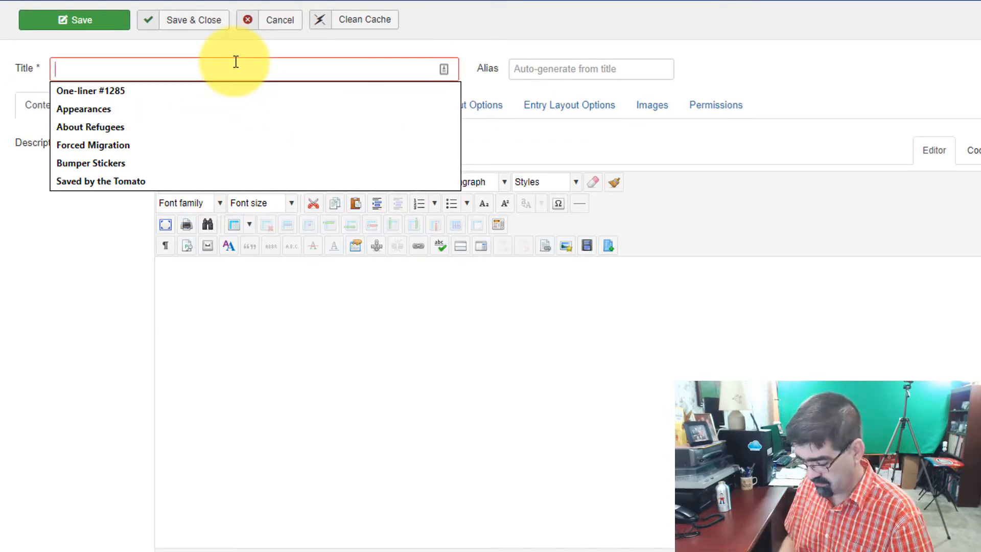
text(Orange or Green)
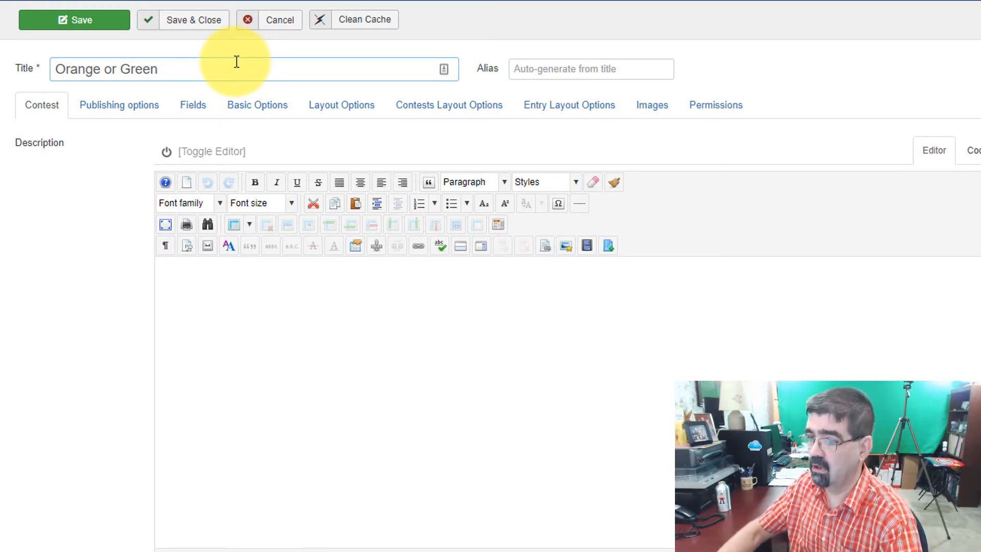
Open the image manager from the contest description and create a new folder named "contests"
click(338, 270)
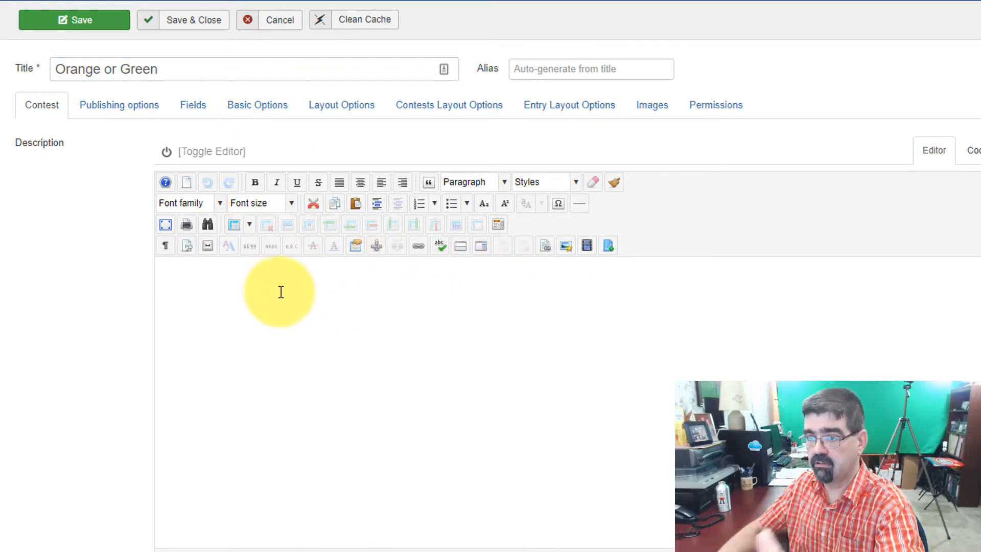
click(565, 250)
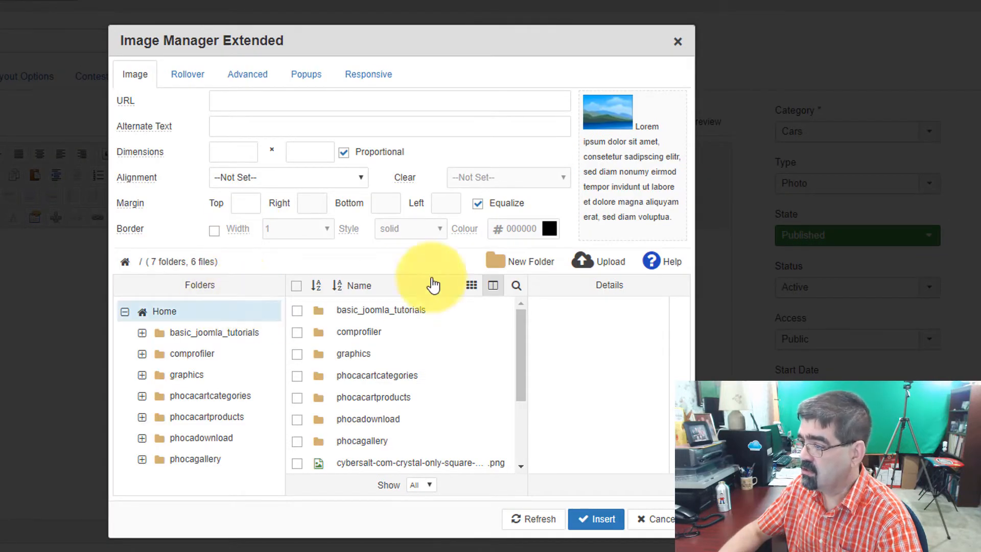
click(525, 265)
text(co)
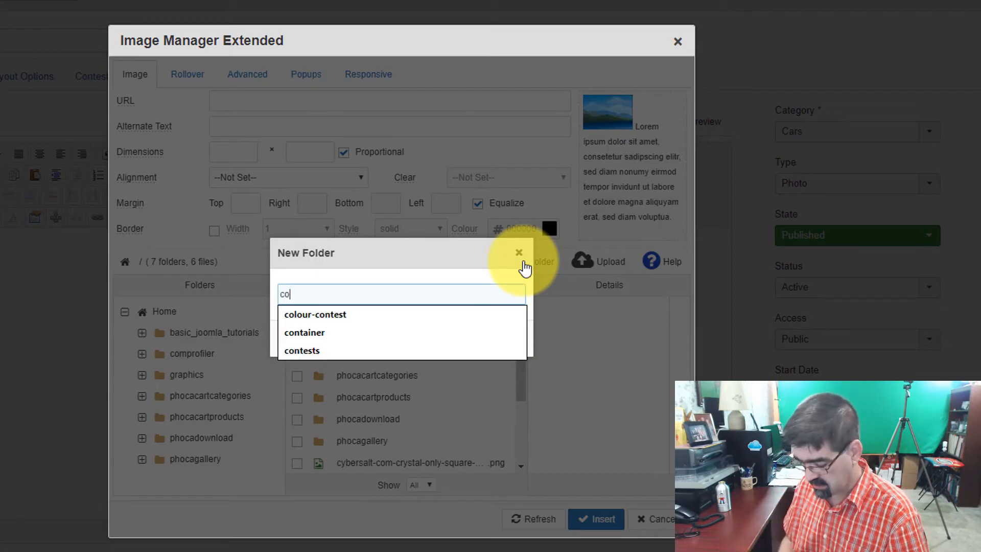
text(ntest)
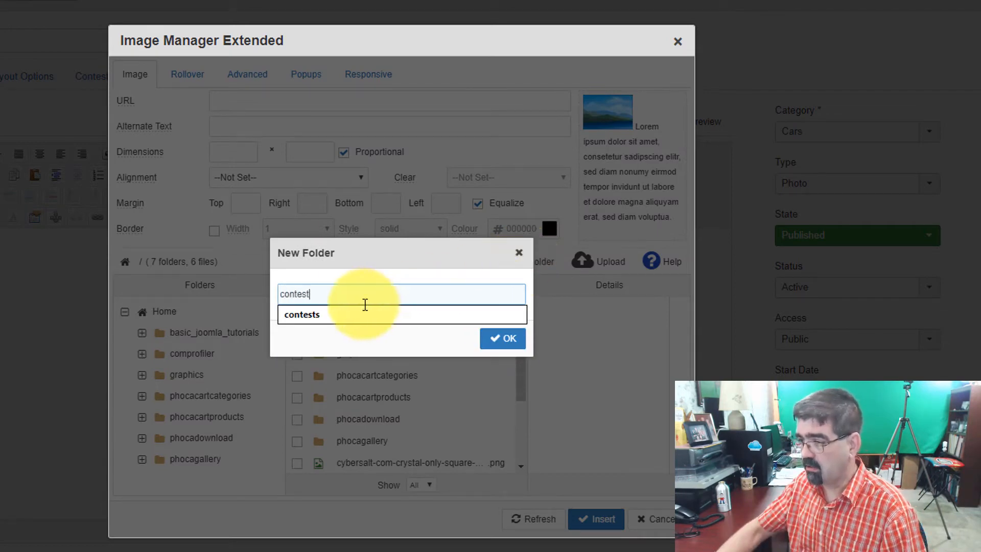
click(358, 314)
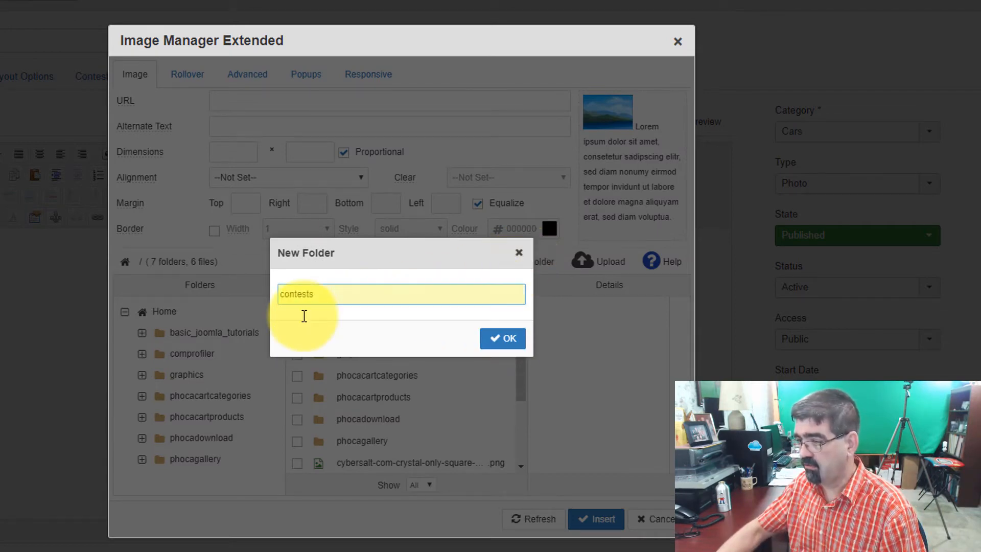
click(501, 342)
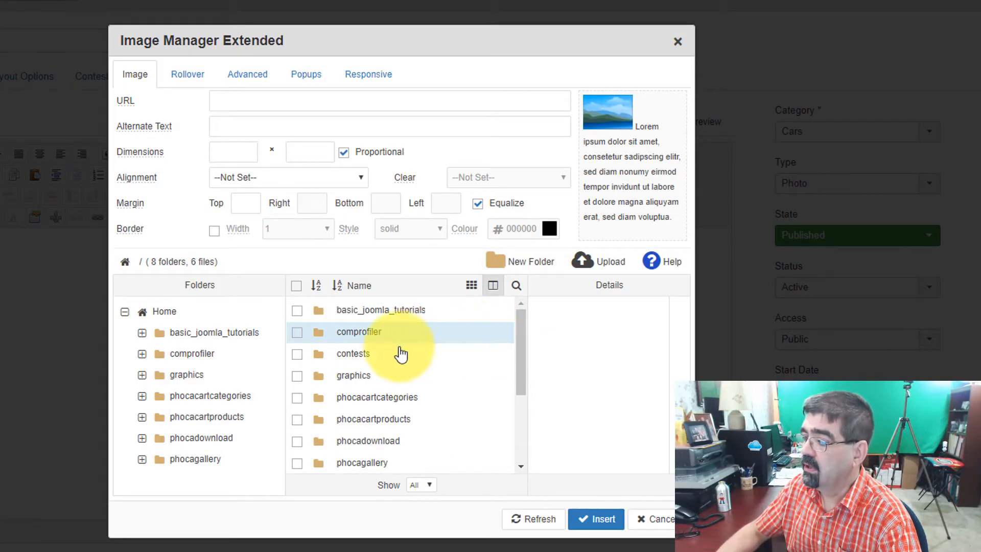
Choose the road-3186188_640 image from disk for upload into the contests folder
click(361, 355)
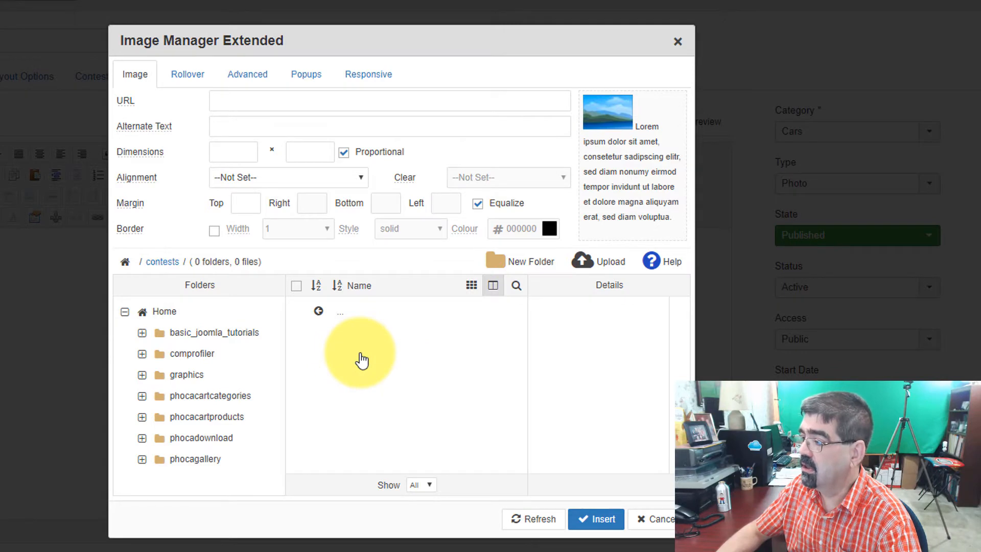
click(585, 261)
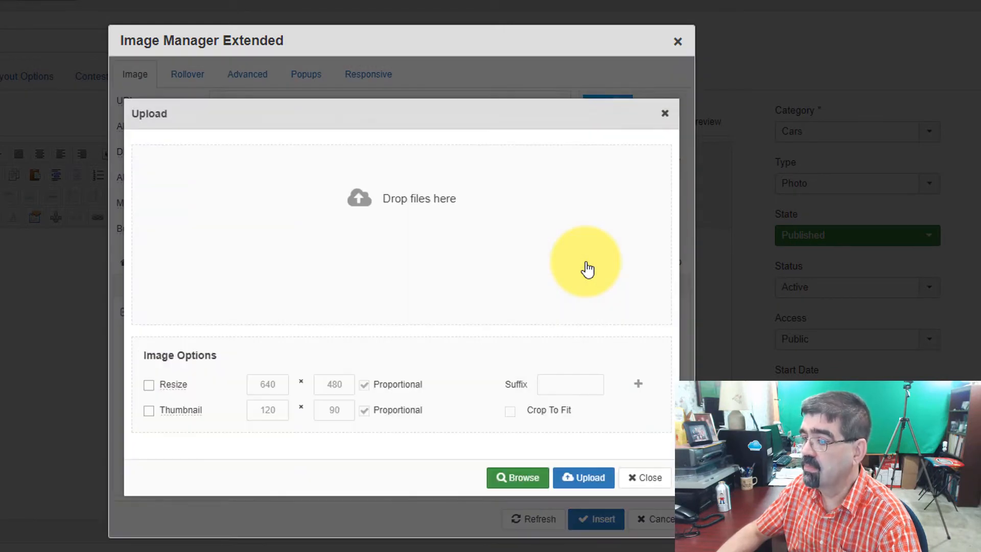
click(513, 476)
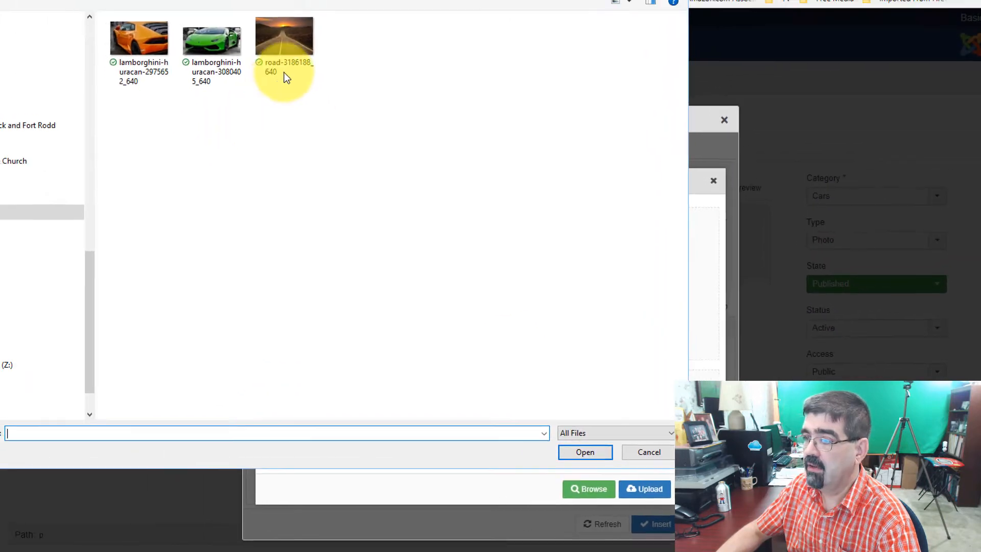
click(311, 50)
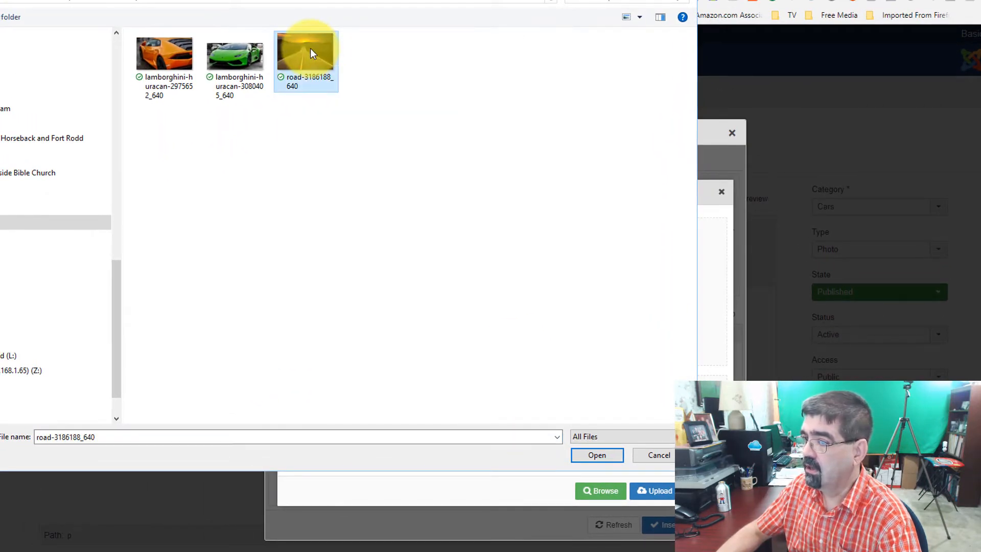
click(592, 455)
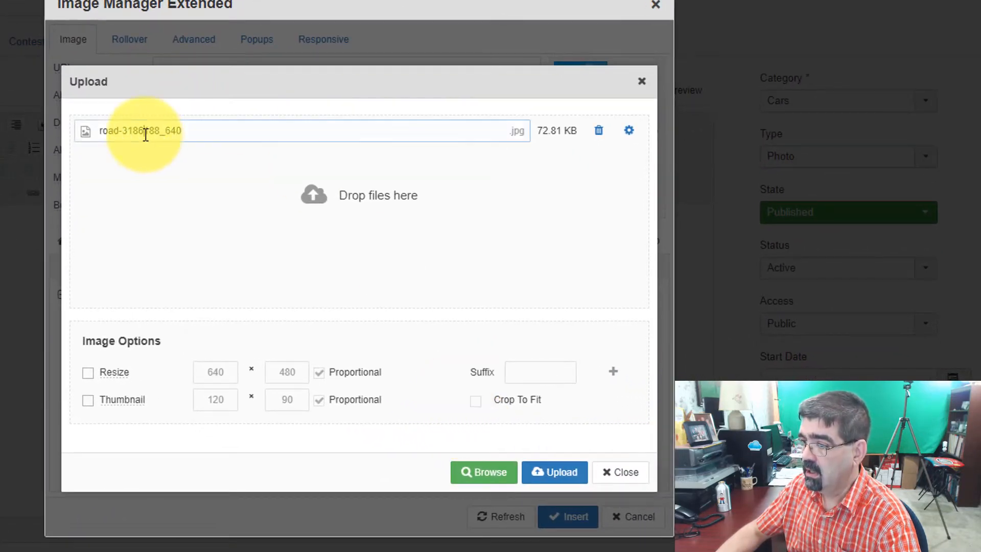
Rename the queued image file to "road" and upload it to the contests folder
click(119, 131)
drag(119, 131, 208, 131)
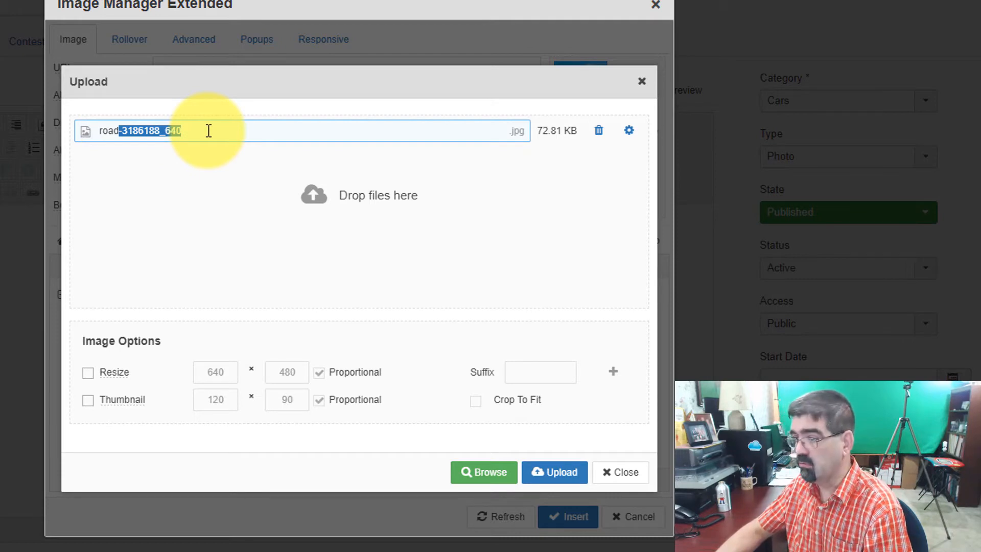
key(BackSpace)
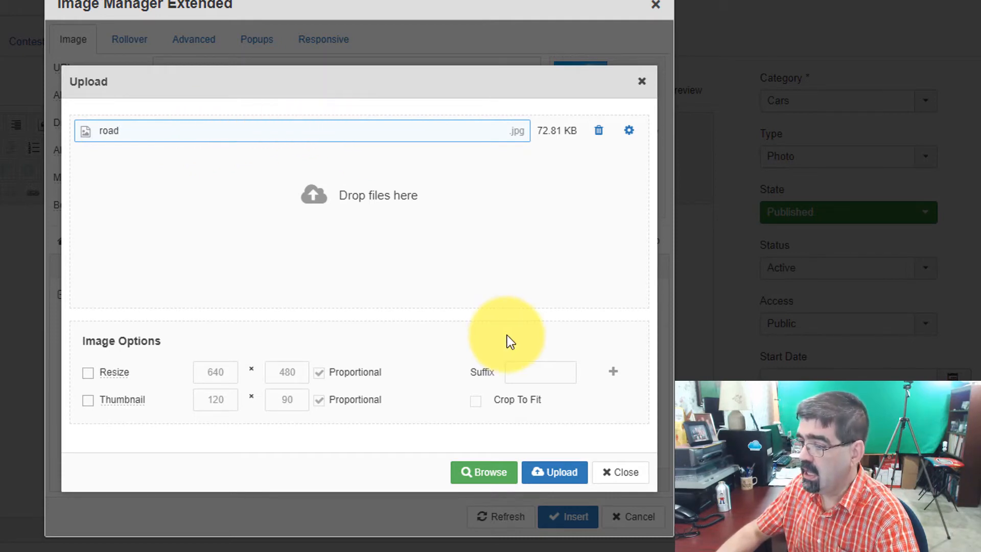
click(564, 473)
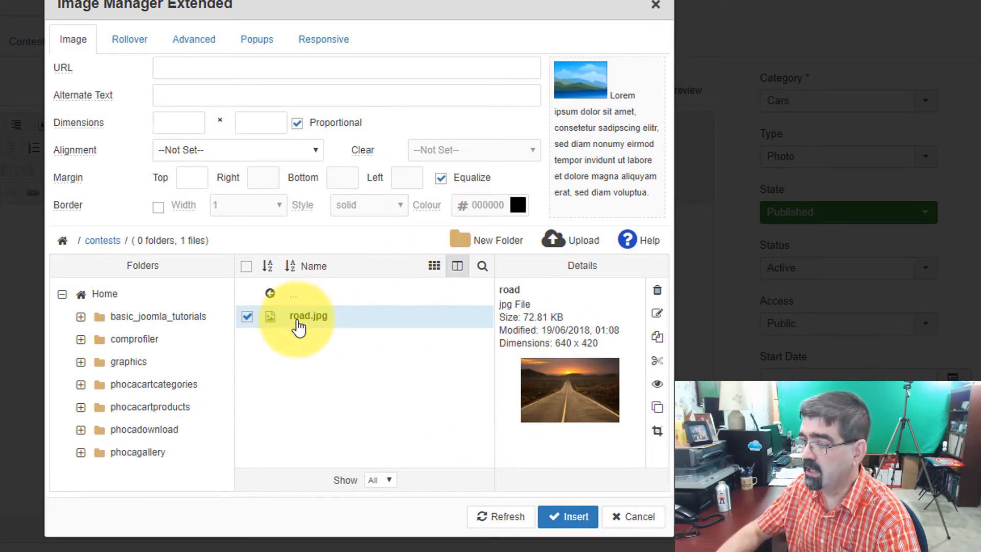
Insert road.jpg into the contest description with Right alignment, unequalized margins and a left margin of 10
click(299, 327)
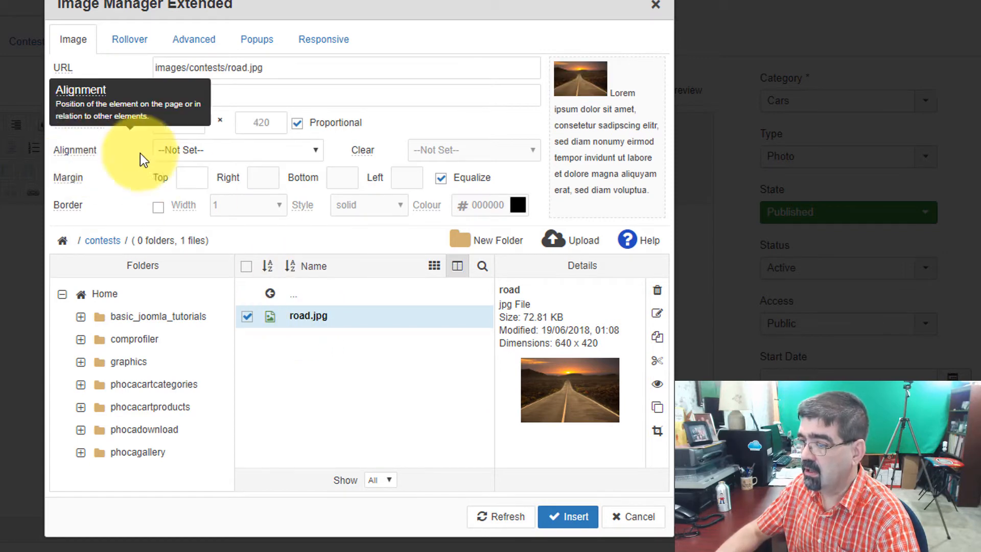
click(215, 149)
click(210, 218)
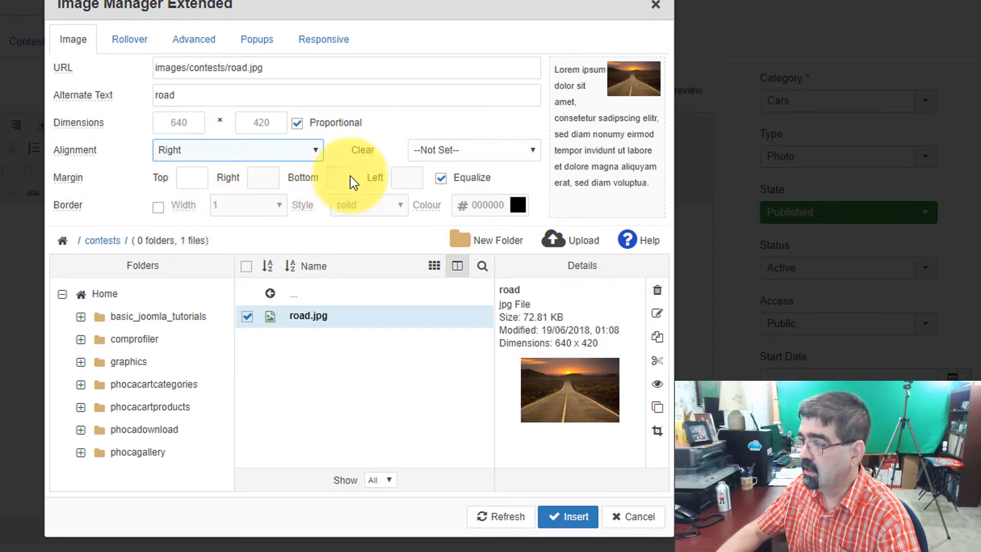
click(492, 151)
click(498, 167)
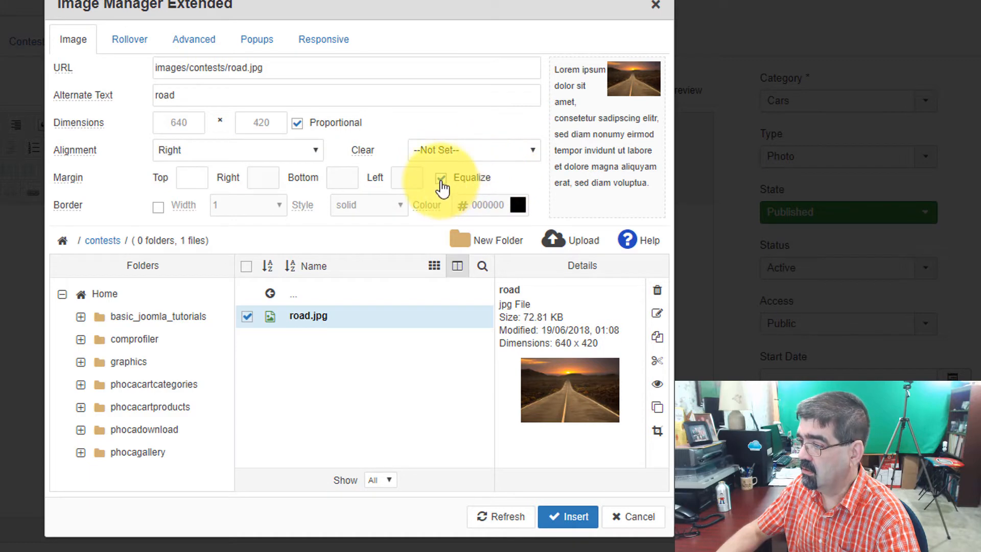
click(405, 179)
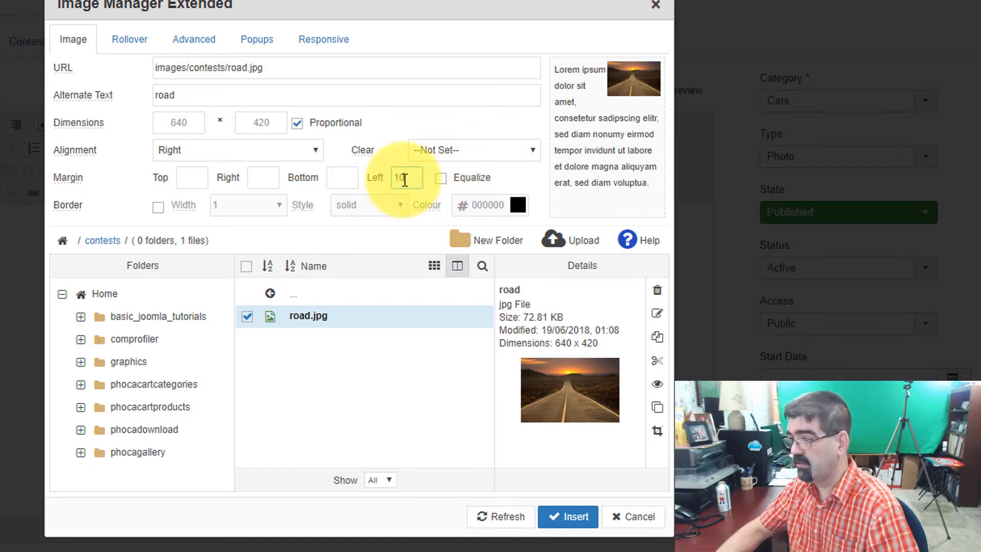
text(10)
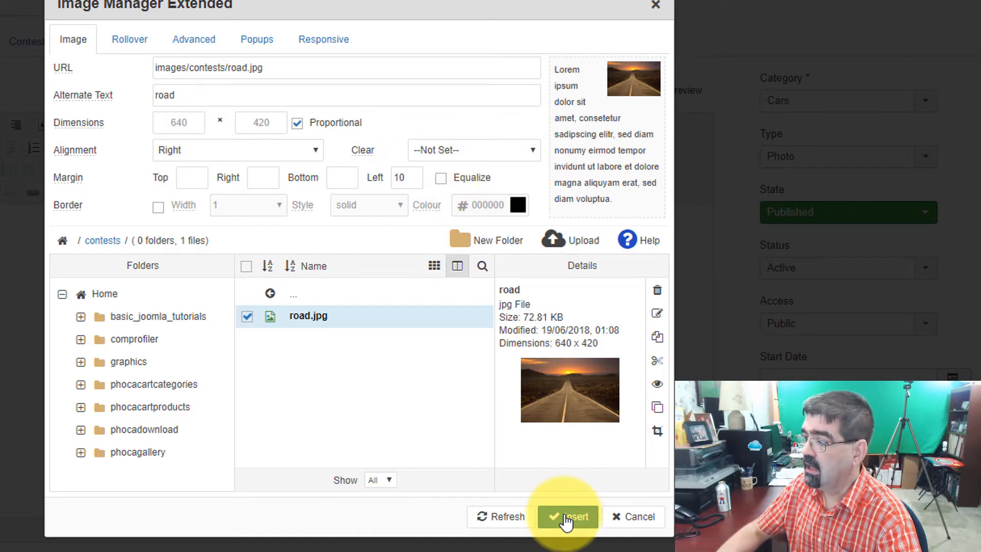
click(566, 520)
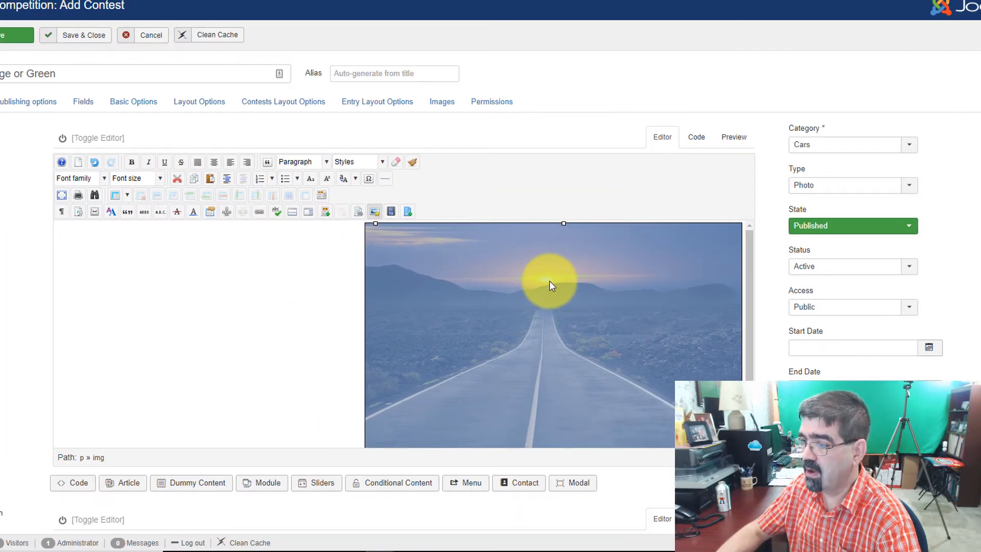
Resize the inserted road image to a width of 300, keeping its proportions
click(377, 212)
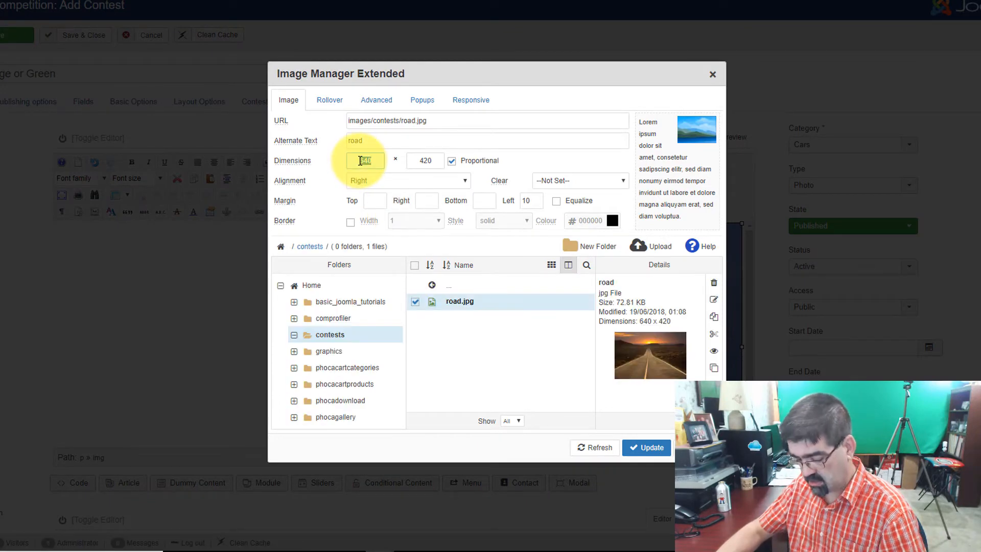
key(Tab)
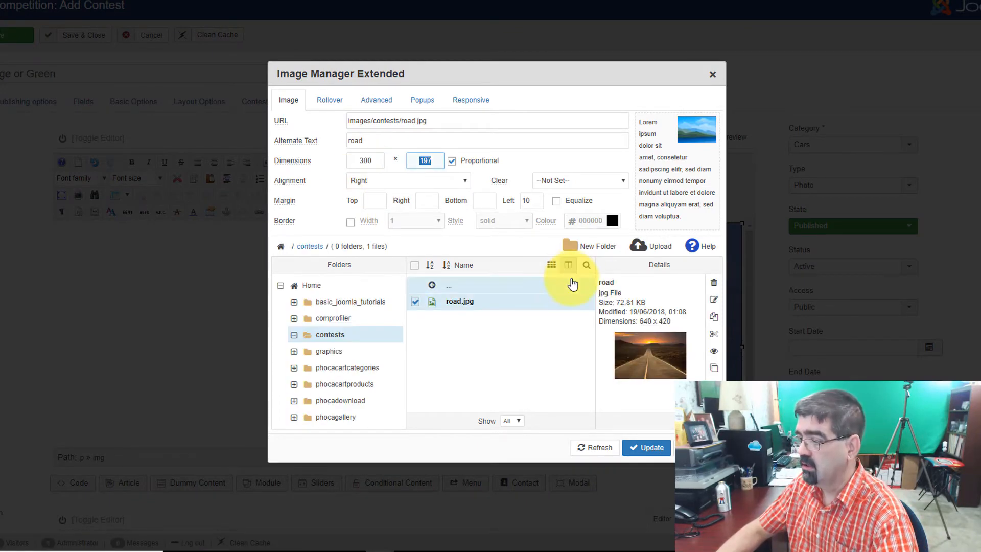
click(649, 447)
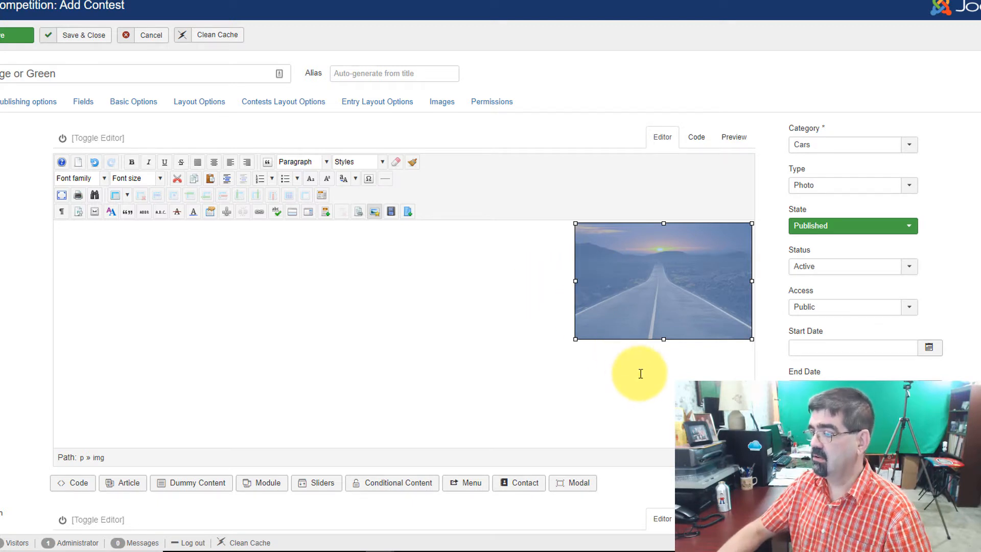
Add 2 paragraphs of Lorem Ipsum dummy content to the contest description
click(510, 279)
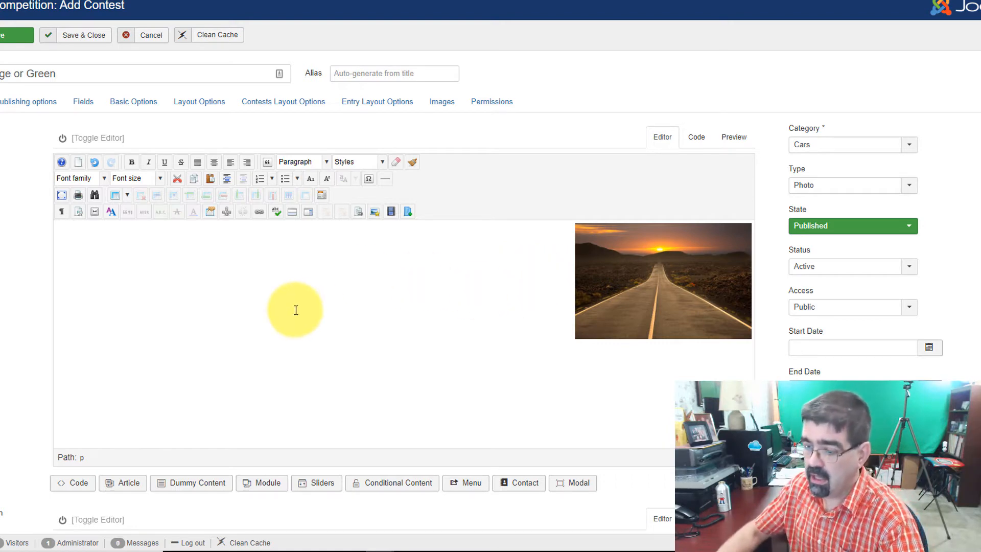
click(193, 484)
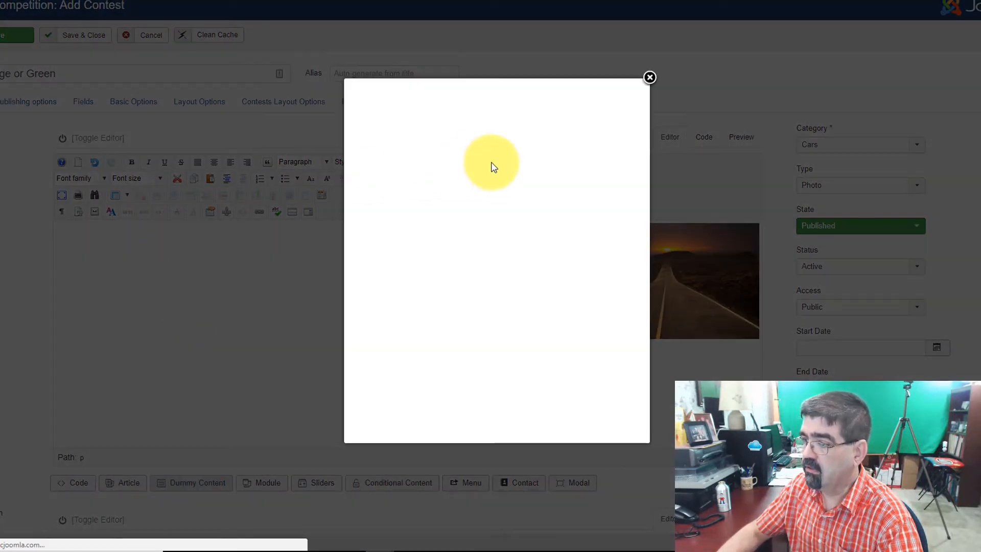
click(366, 185)
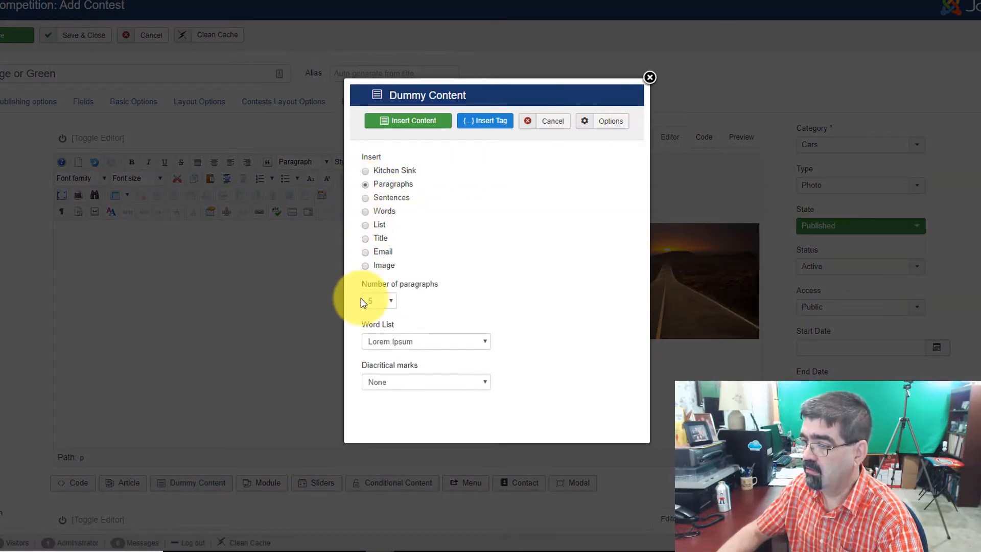
click(376, 302)
click(374, 324)
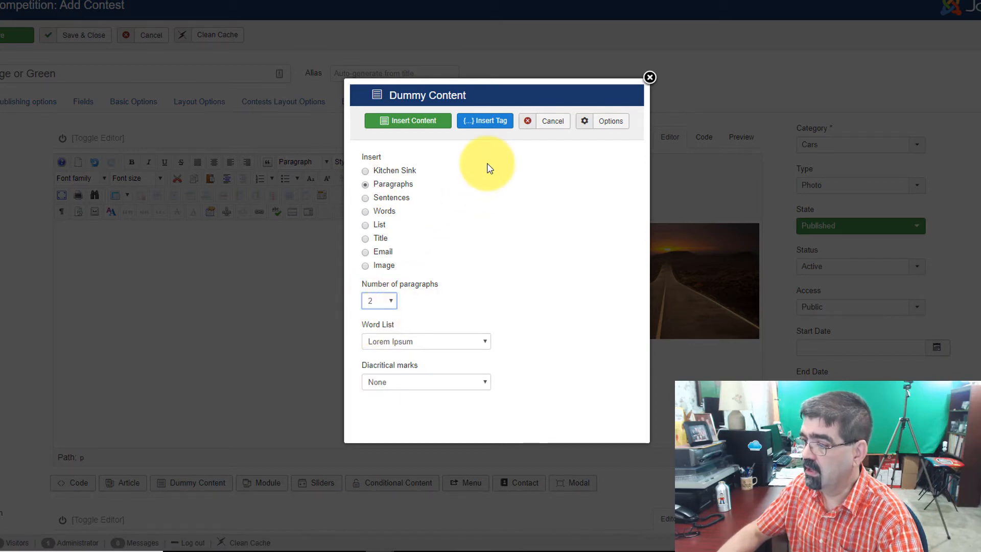
click(427, 122)
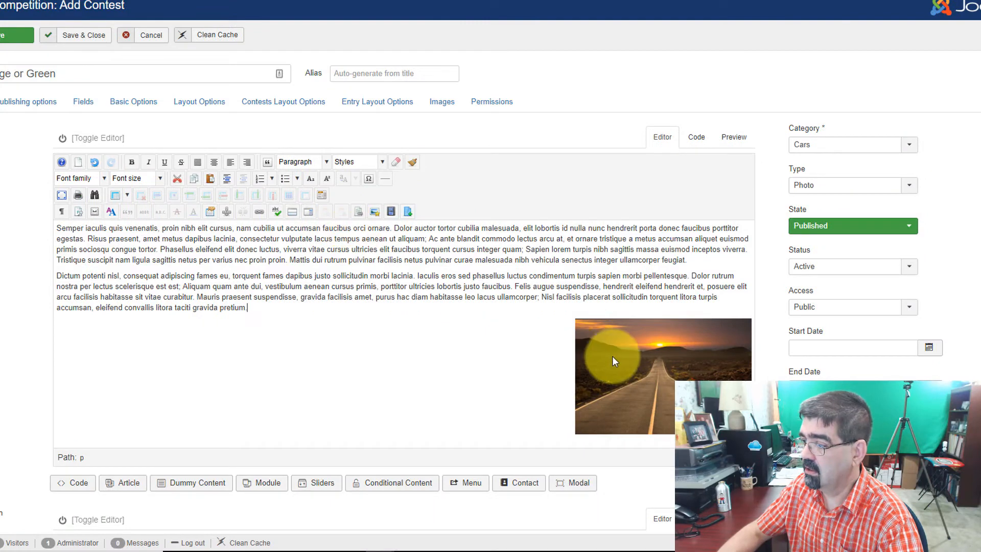
Move the road image to the start of the description text and insert a read-more break between the two paragraphs
click(615, 357)
drag(654, 360, 57, 231)
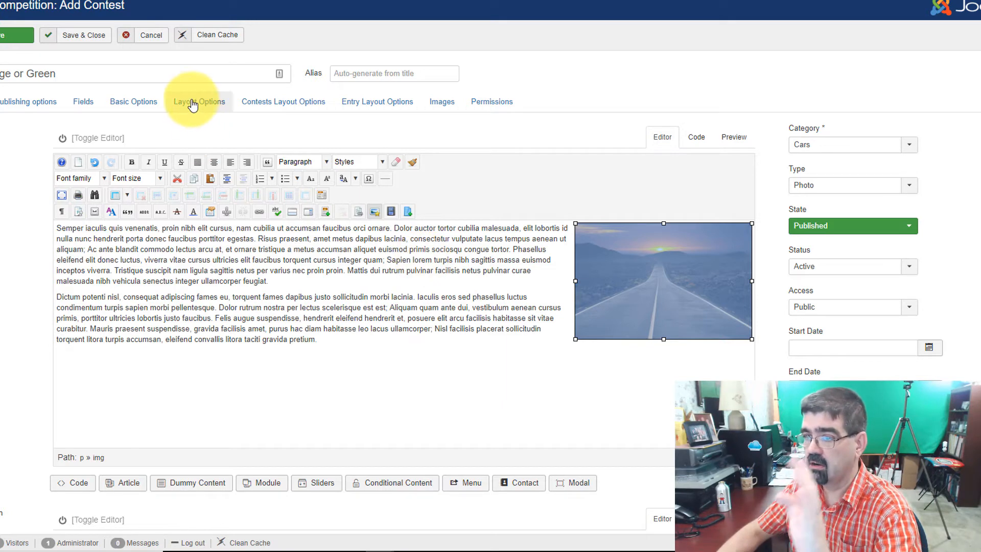
click(291, 276)
click(293, 211)
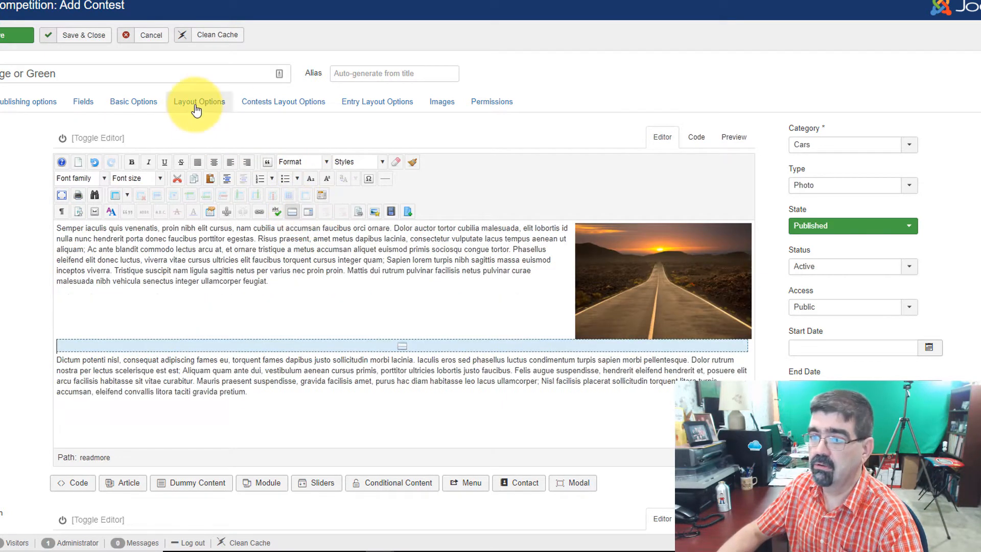
Try to save and close the contest, and check its publishing options and the choices for the required 'Title' field type
click(83, 35)
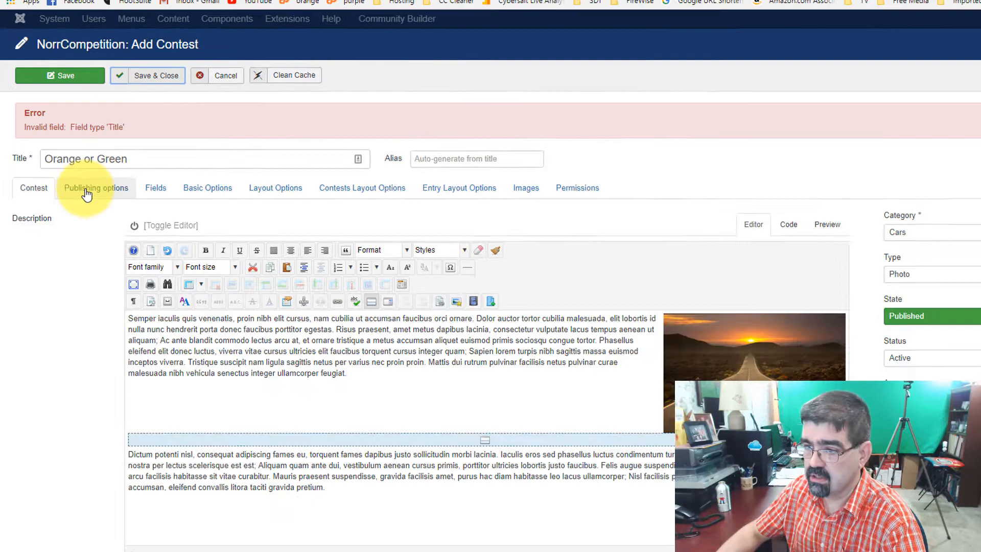
click(114, 250)
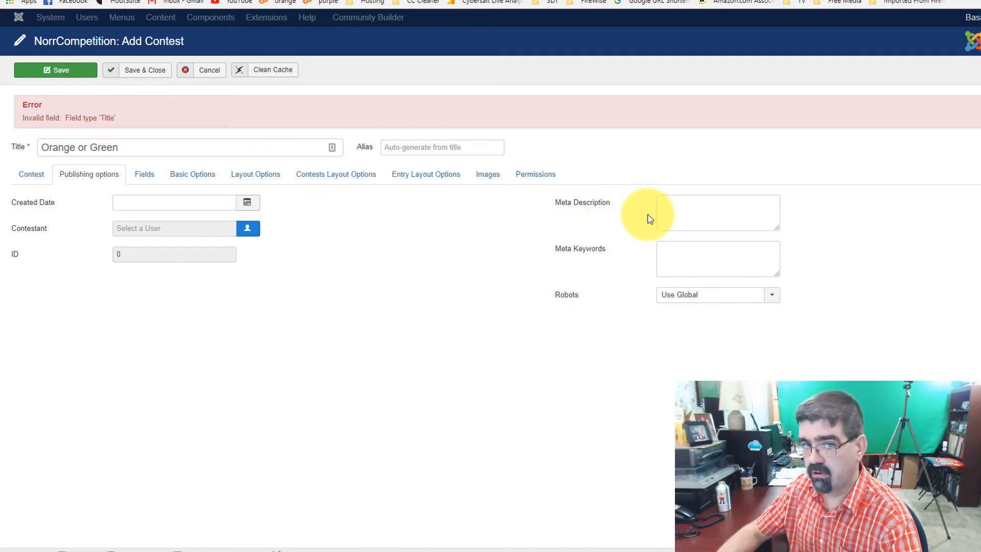
mouse_move(607, 210)
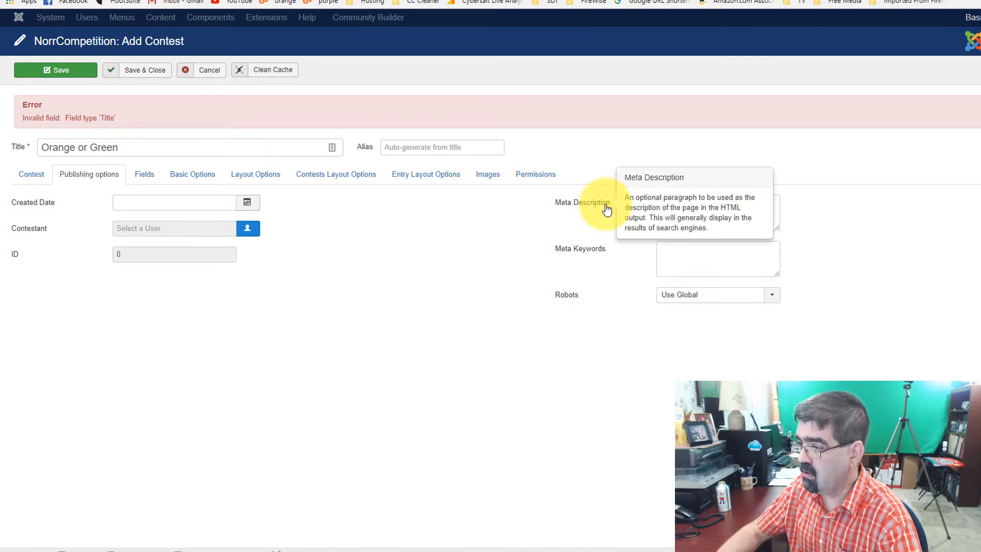
click(145, 176)
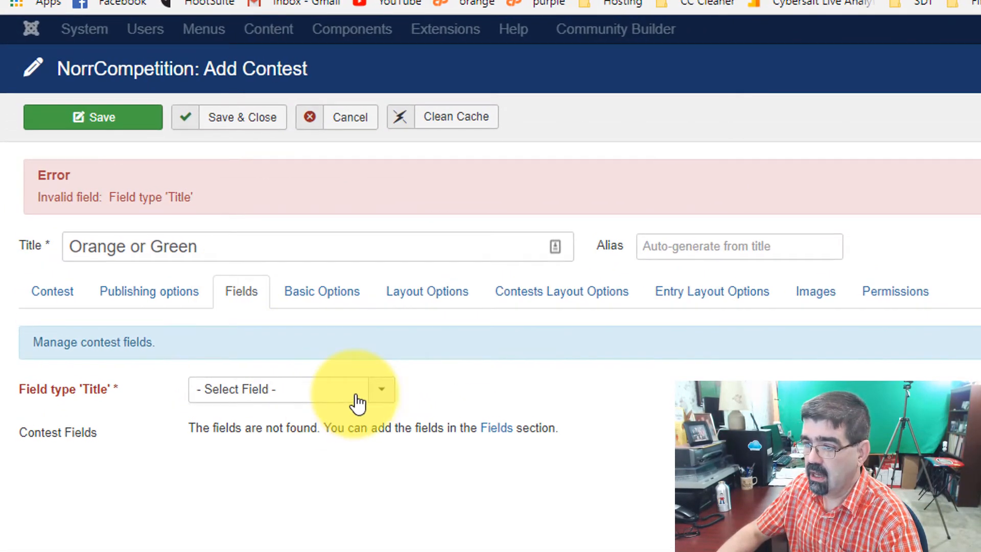
click(212, 235)
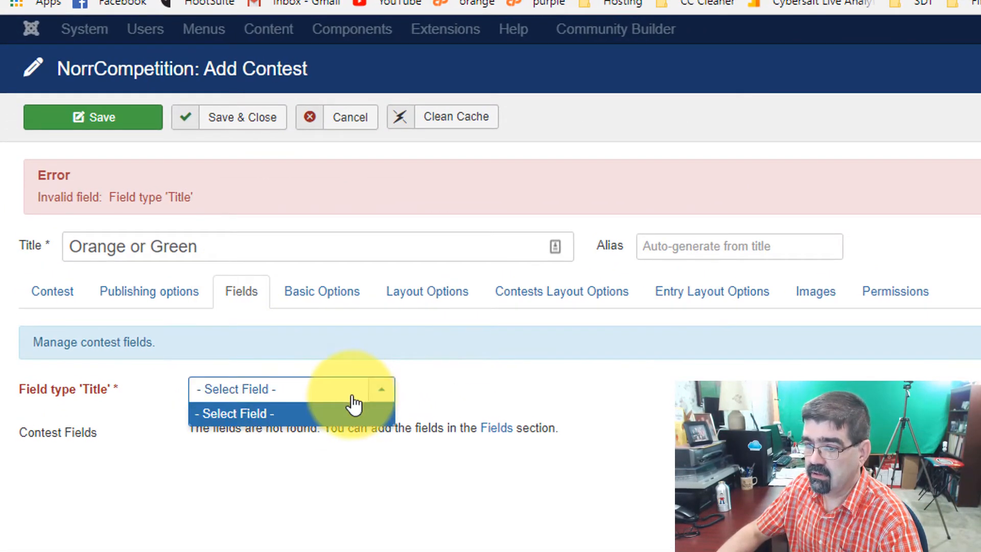
click(340, 413)
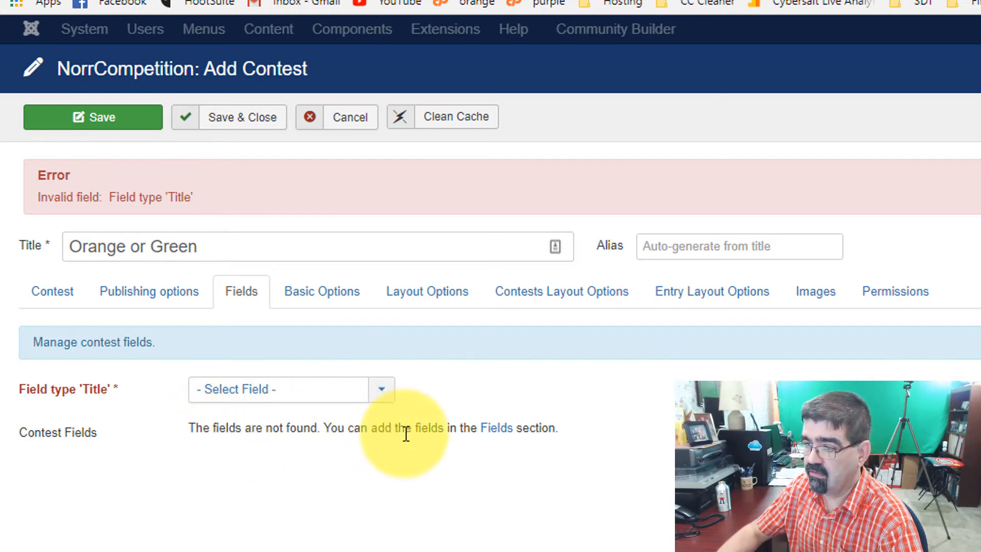
Open the Fields section separately from the contest form and start a new custom field titled "Title"
right_click(495, 433)
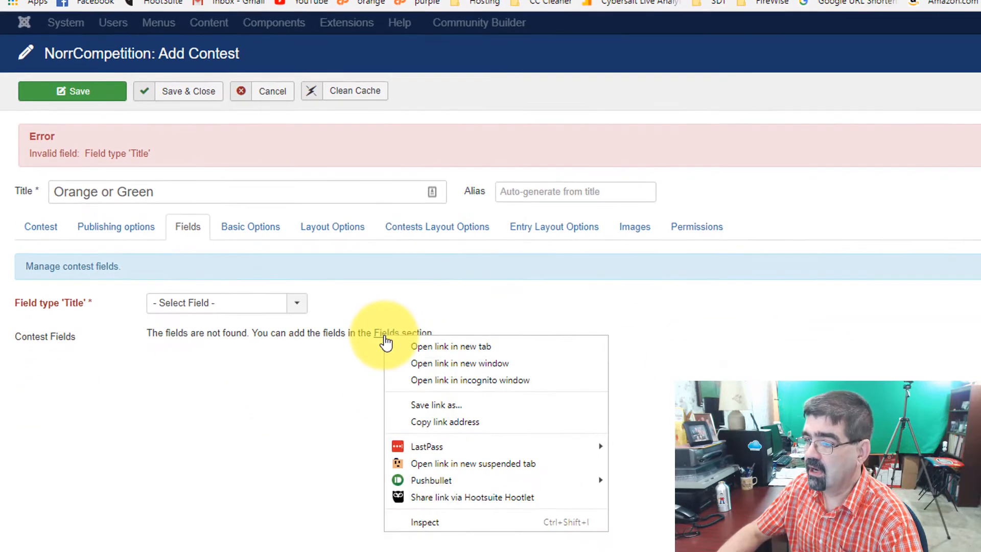
click(506, 441)
click(382, 330)
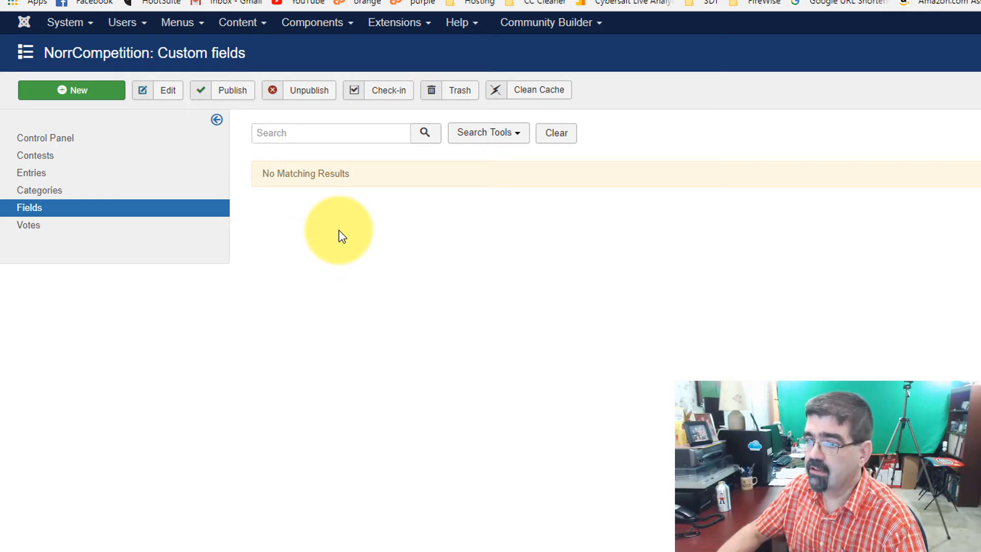
click(64, 93)
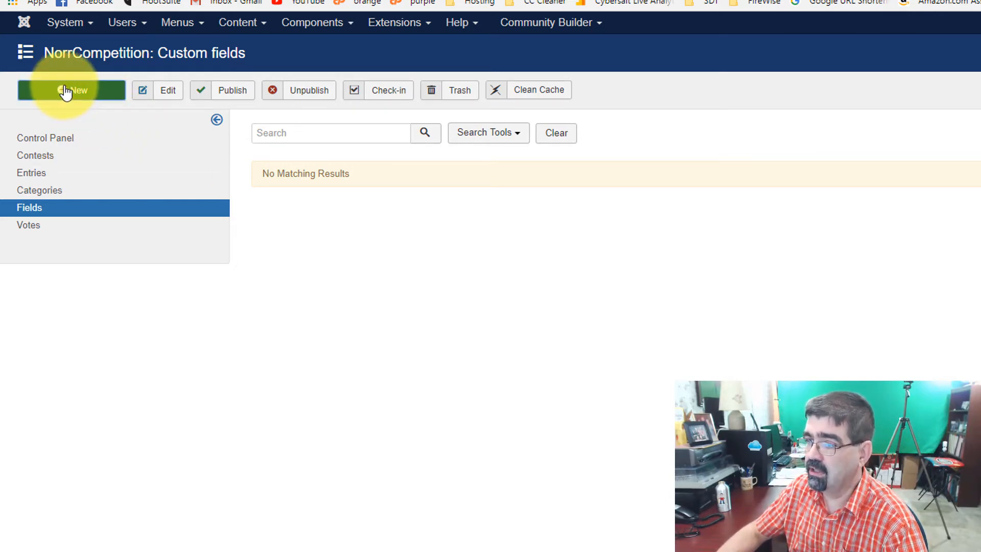
click(167, 131)
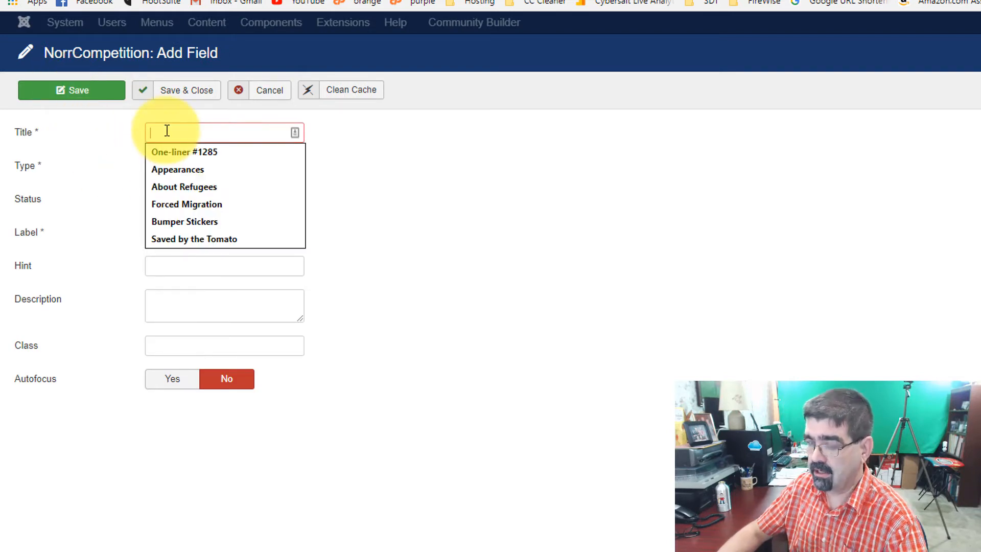
text(Title)
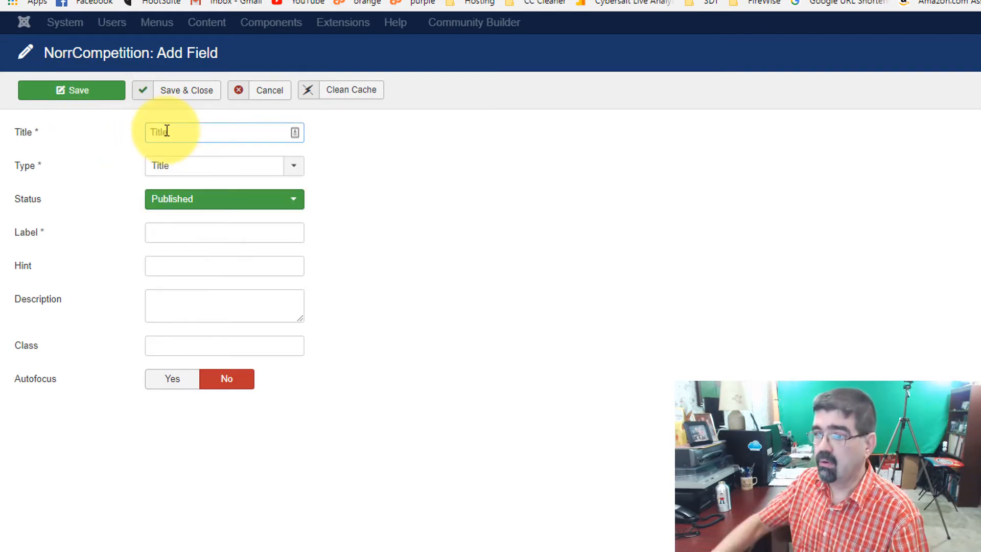
Give the new field the label "Label" and the hint "This is a hint!", check the Autofocus description, and save and close it
click(180, 231)
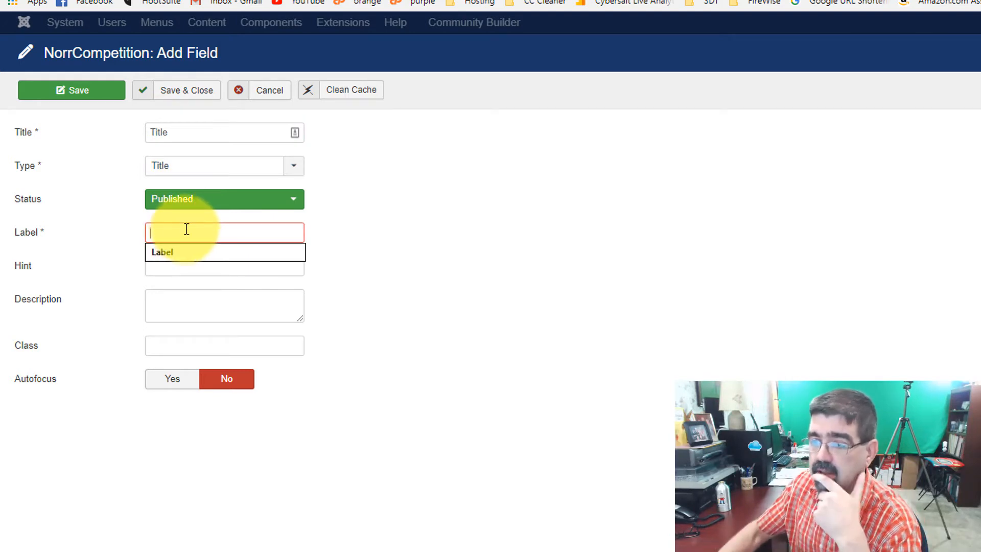
mouse_move(23, 242)
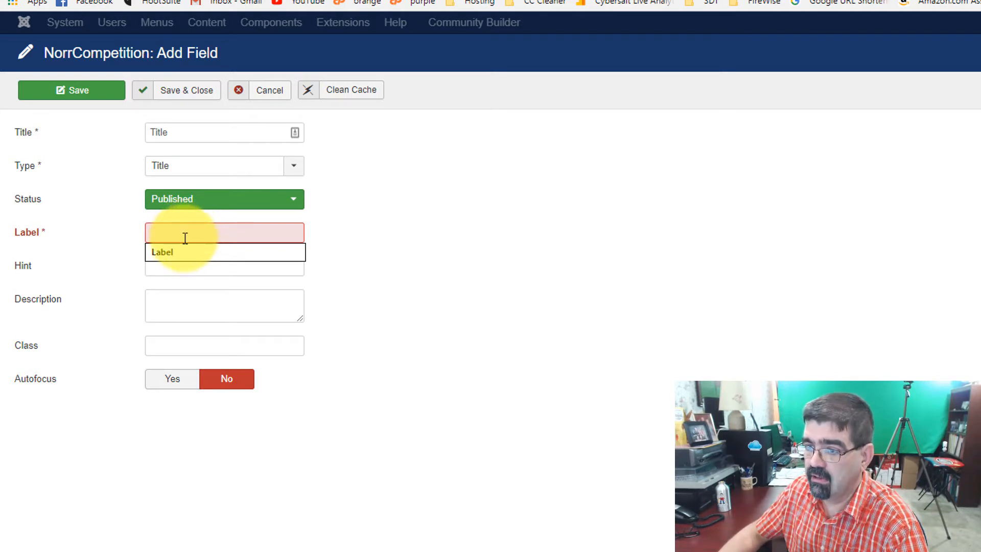
click(185, 253)
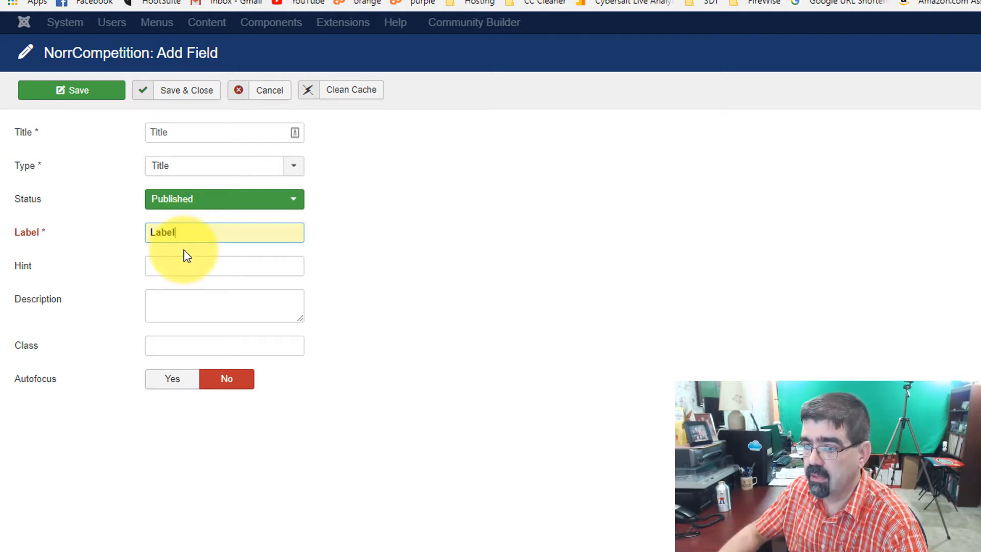
mouse_move(22, 271)
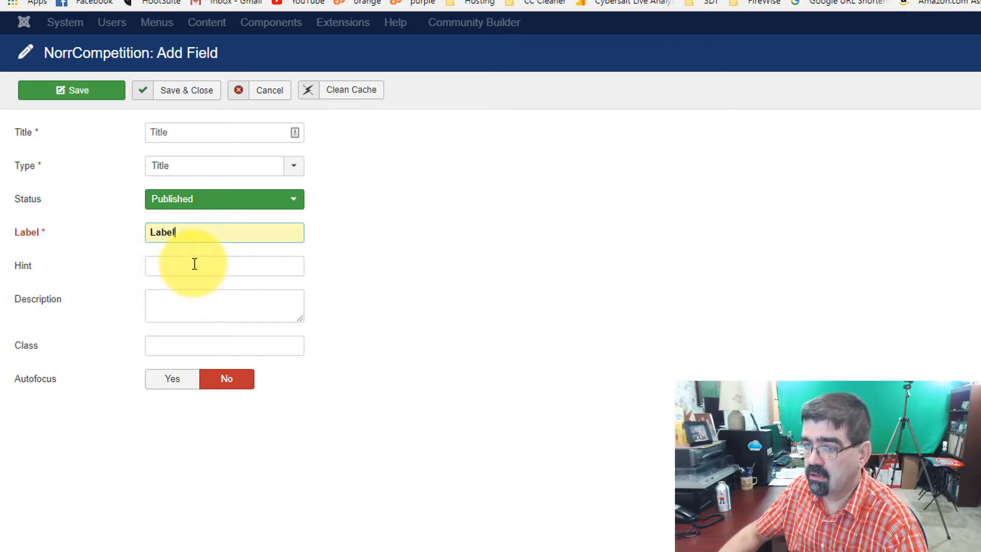
click(212, 265)
text(This i)
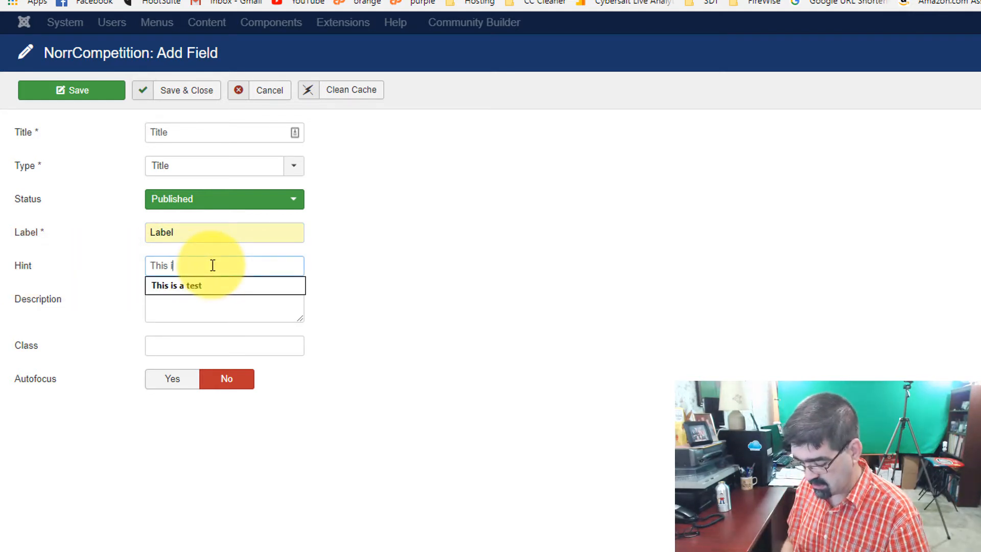
text(s a hint!)
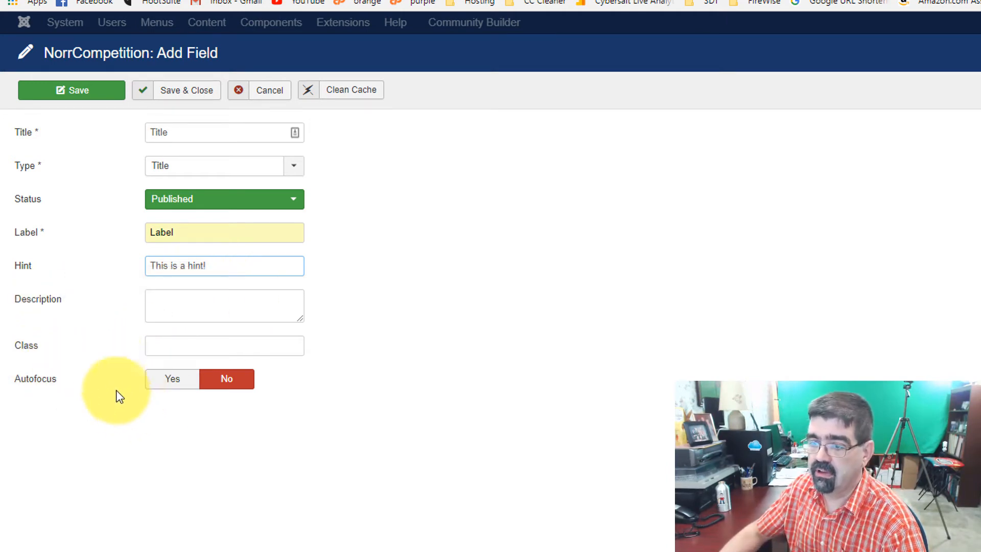
mouse_move(43, 387)
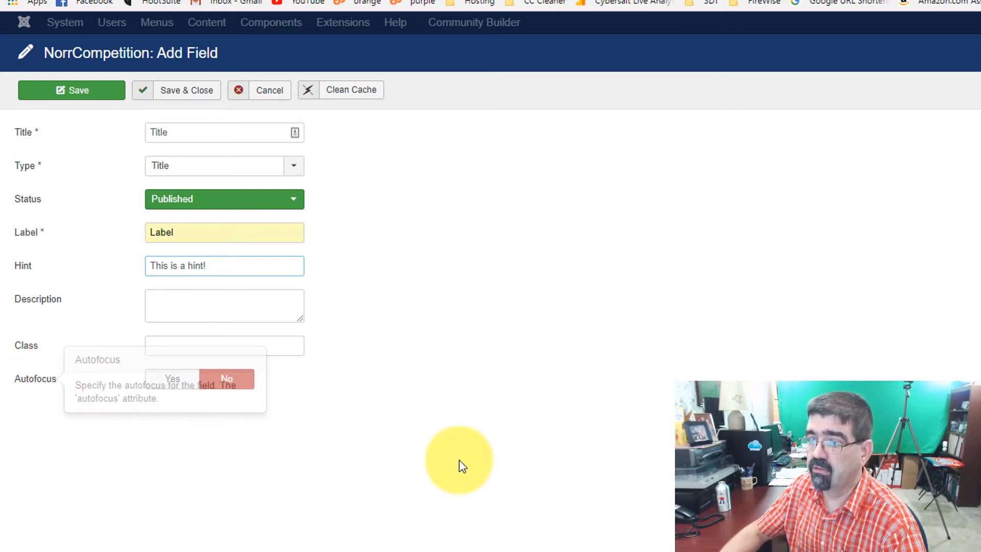
click(446, 332)
click(179, 90)
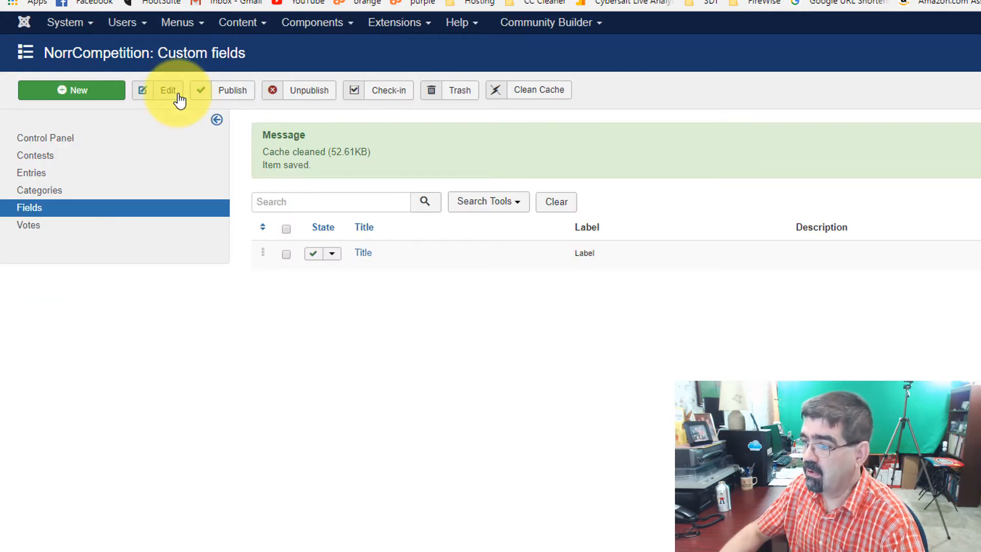
Return to the unsaved contest form and check the choices for the required 'Title' field type
click(230, 0)
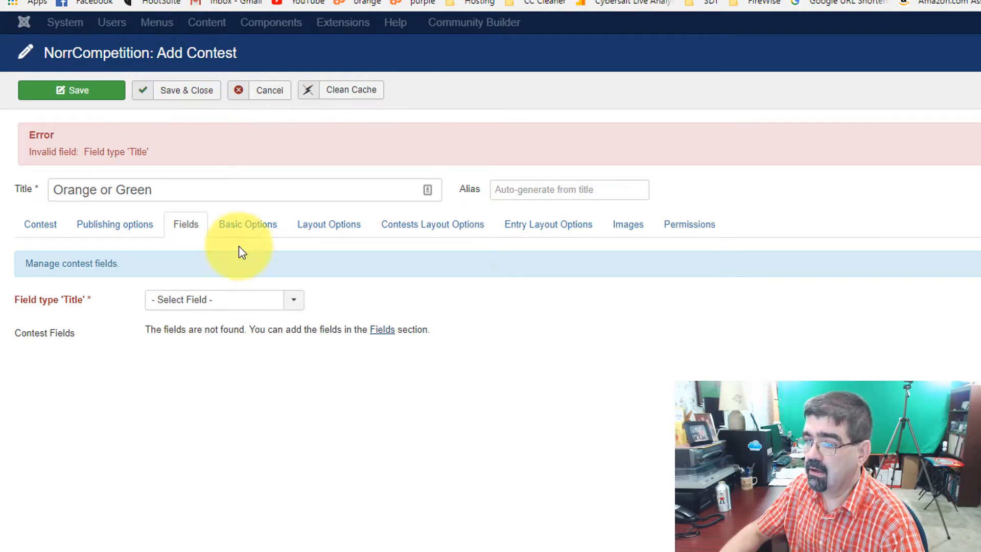
click(263, 302)
click(263, 302)
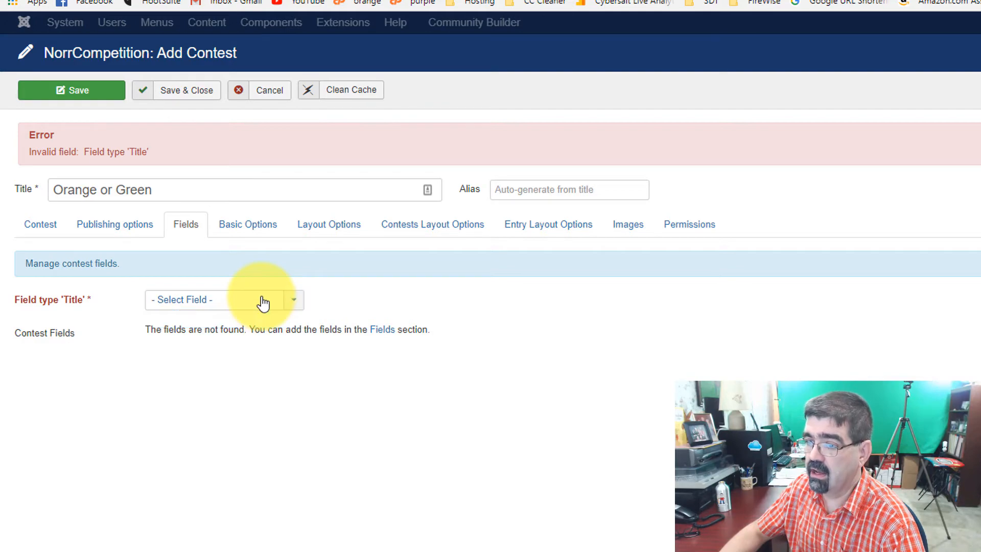
Copy the complete HTML source code of the contest description
click(40, 225)
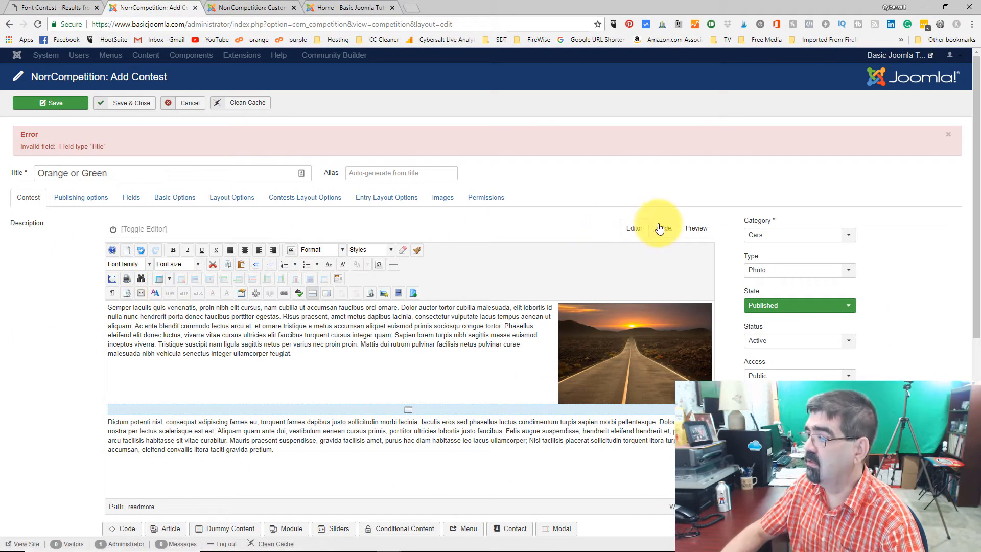
click(668, 230)
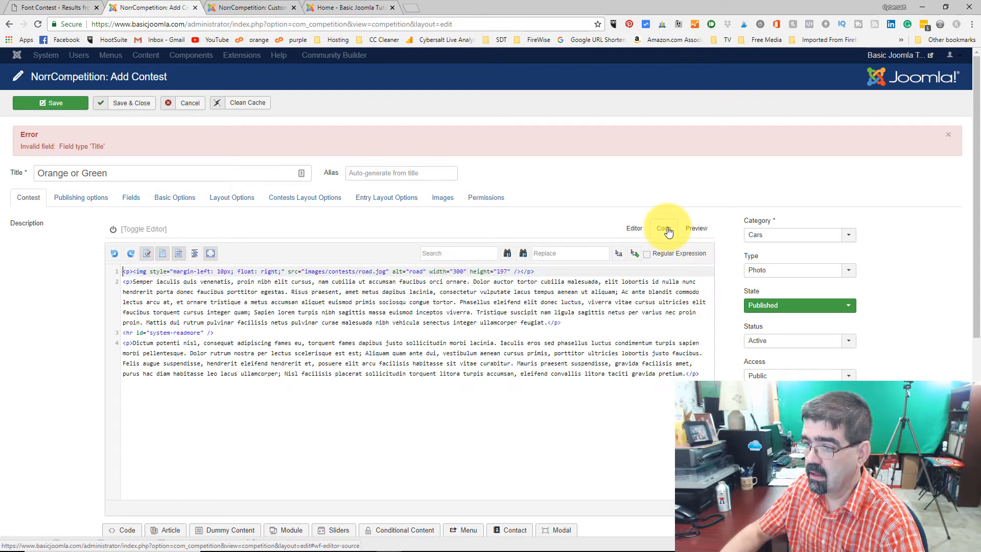
click(384, 334)
key(ctrl+a)
key(ctrl+c)
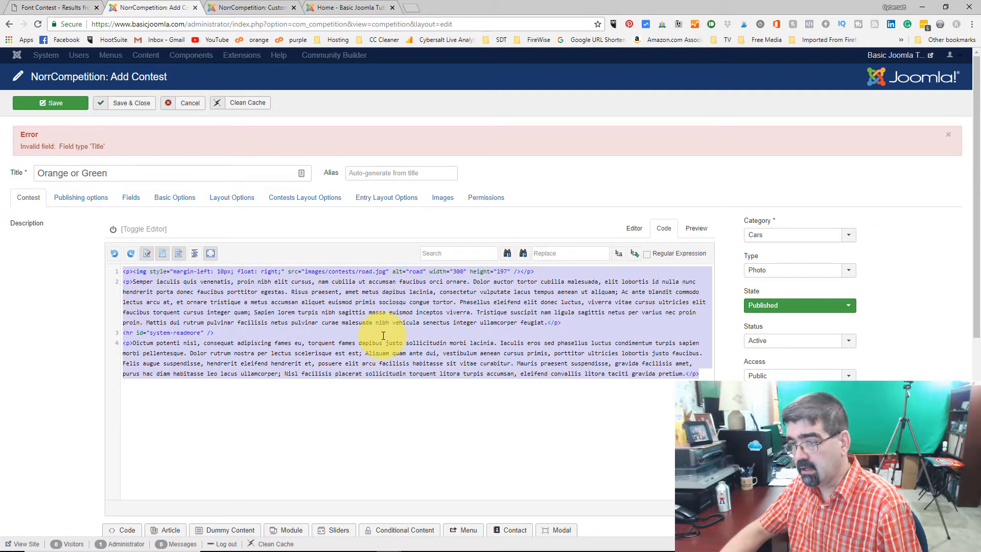
Cancel the unsaved contest and start a new one titled "Orange or Green"
click(192, 104)
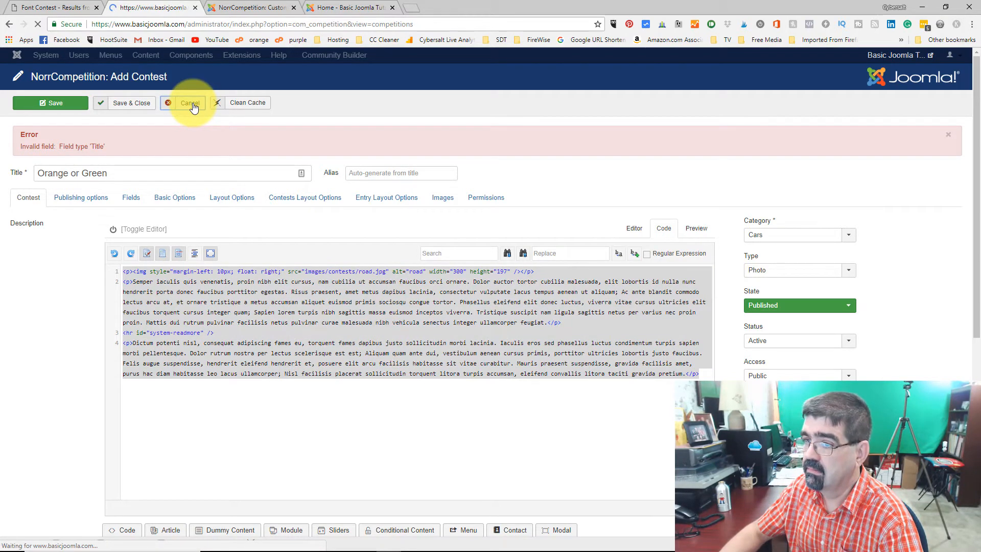
click(61, 107)
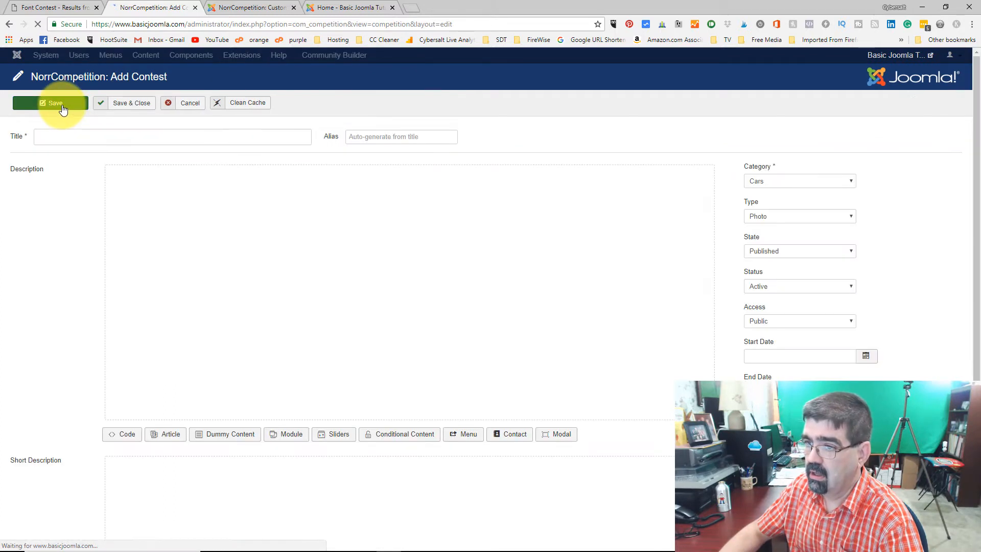
click(93, 137)
text(Oran)
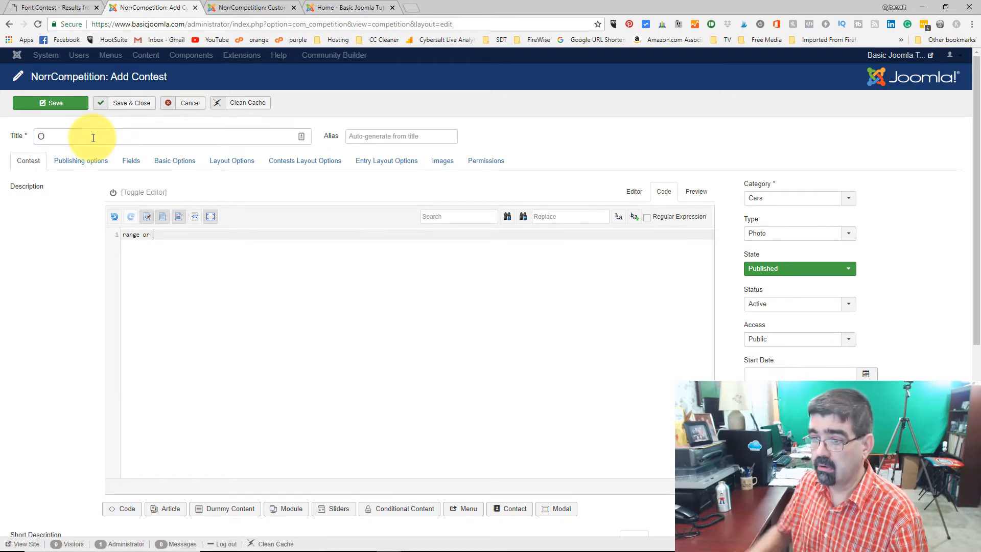
click(105, 136)
text(range or Green)
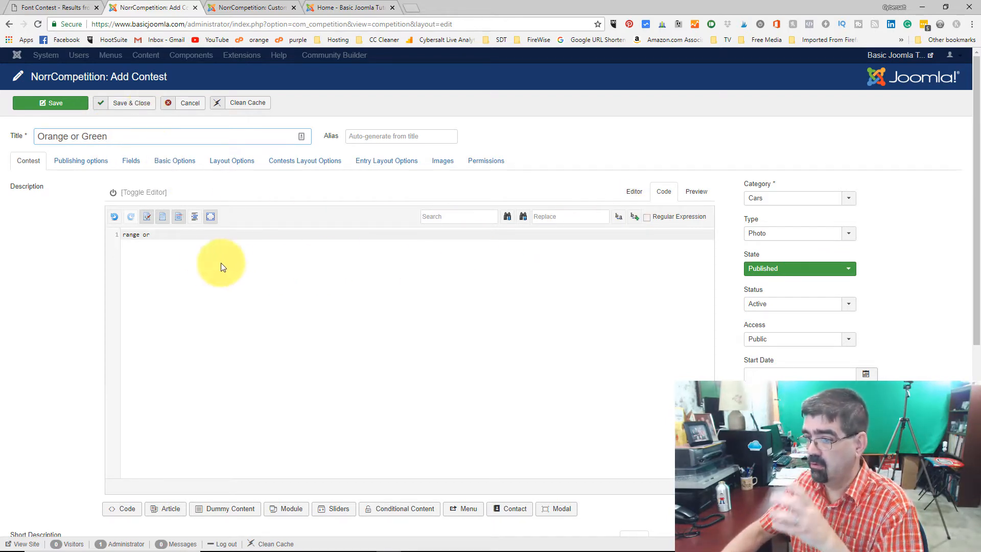
Replace the stray text in the description's source code with the copied HTML and return to the visual editor
click(194, 240)
key(ctrl+a)
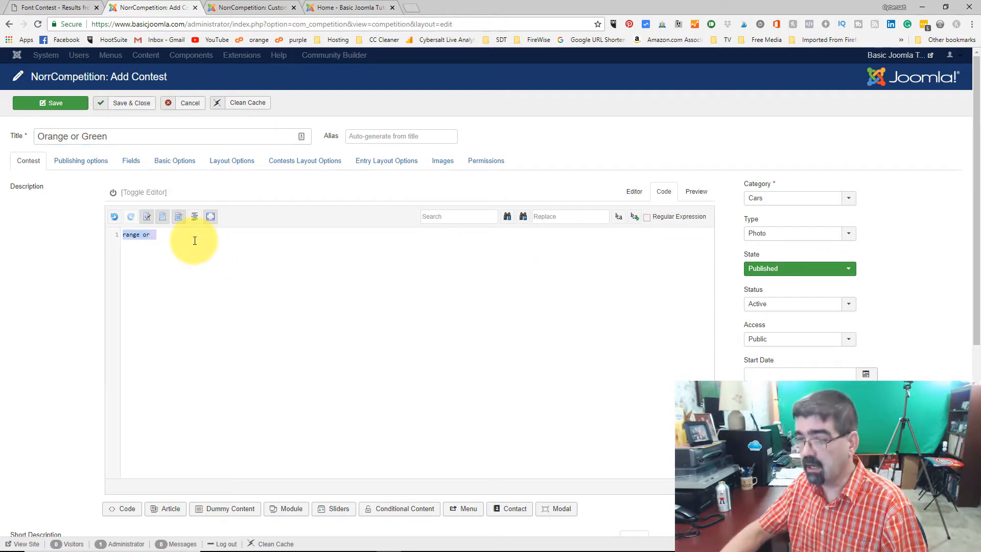
key(ctrl+v)
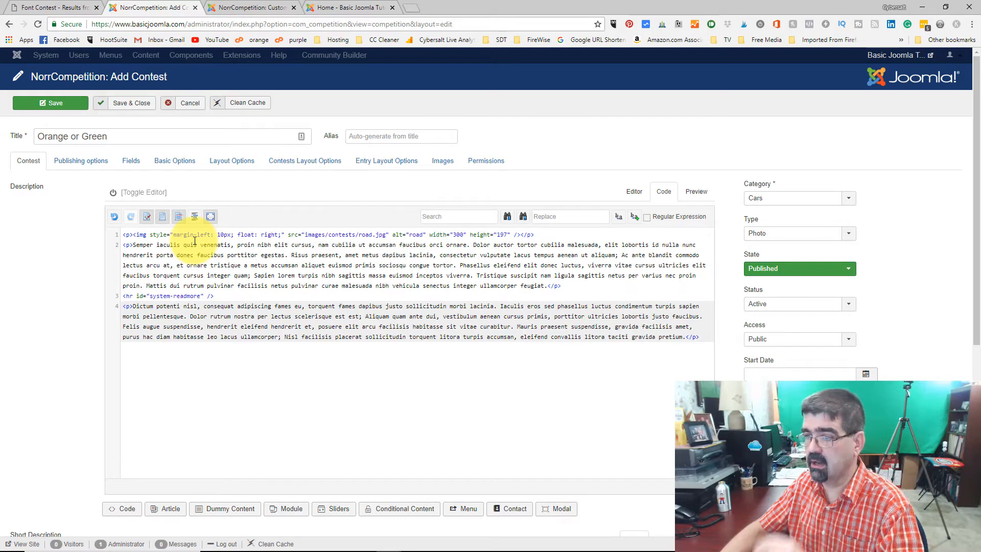
click(632, 192)
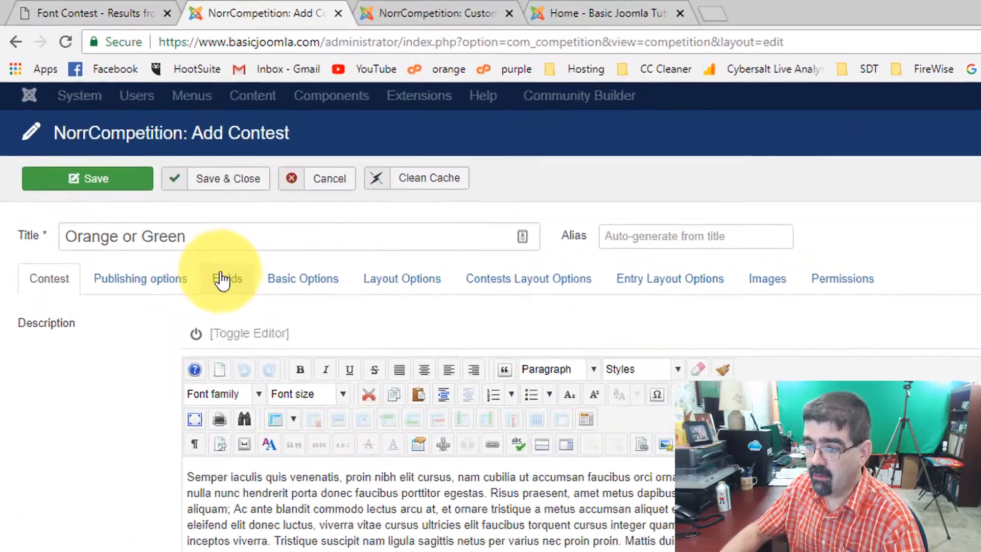
Enable all contest fields and choose Title for the required 'Title' field type
click(154, 170)
mouse_move(17, 257)
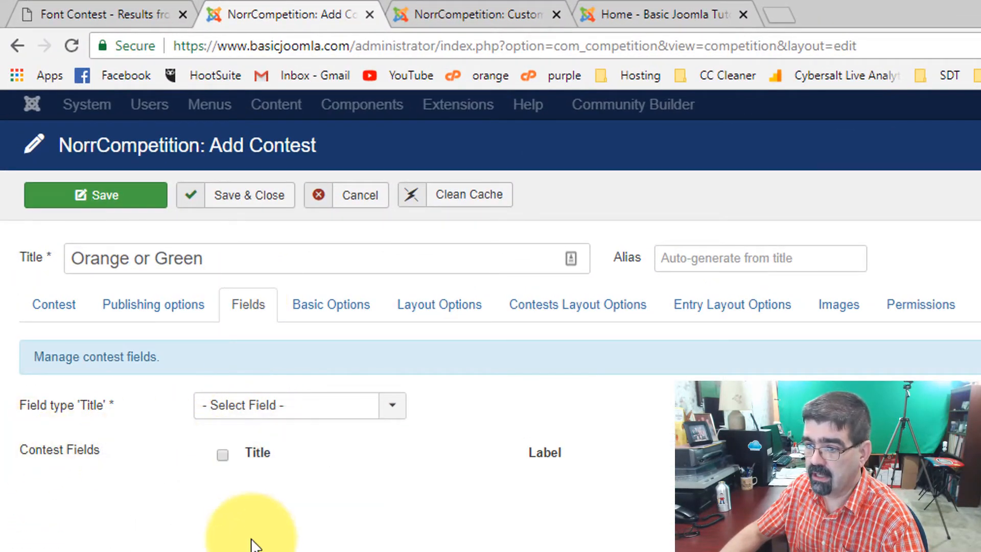
click(225, 460)
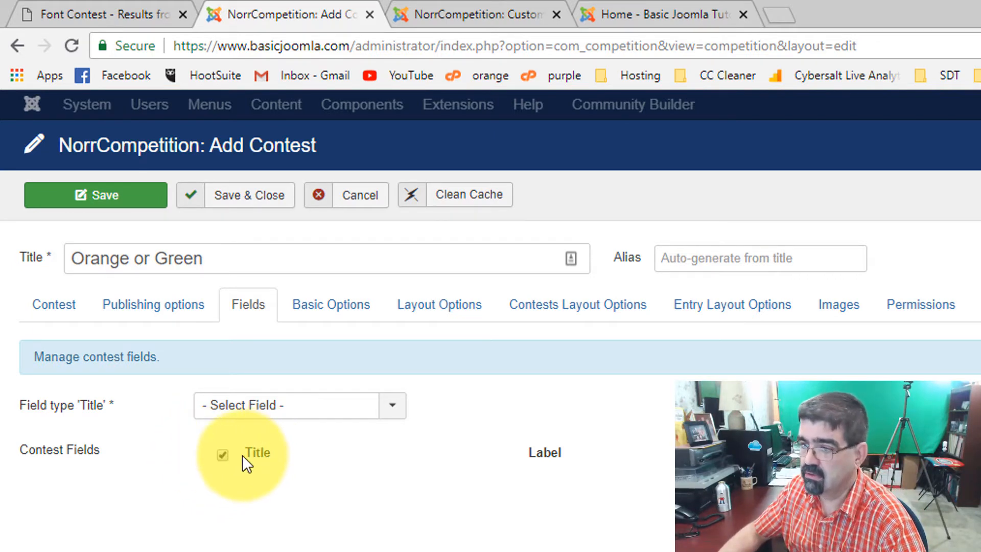
click(240, 413)
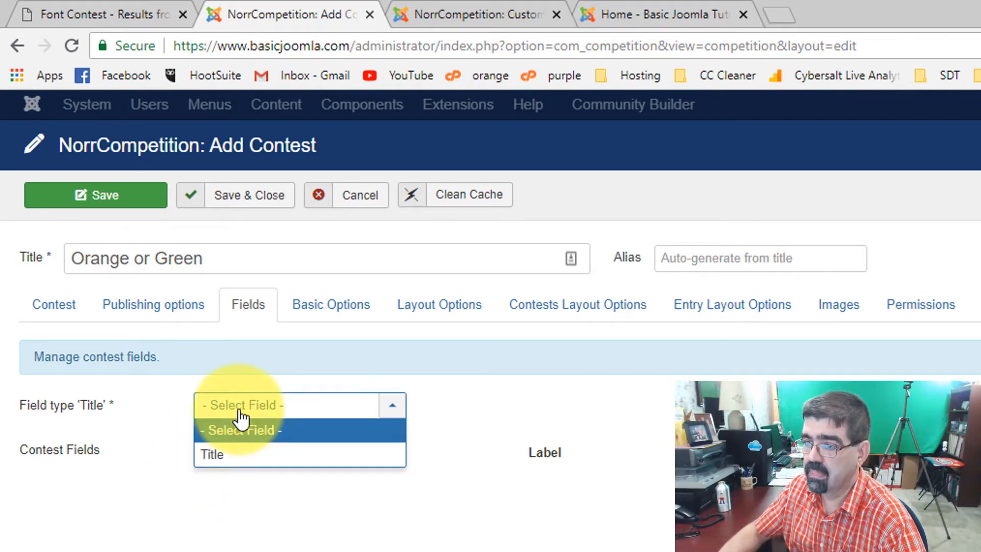
click(229, 456)
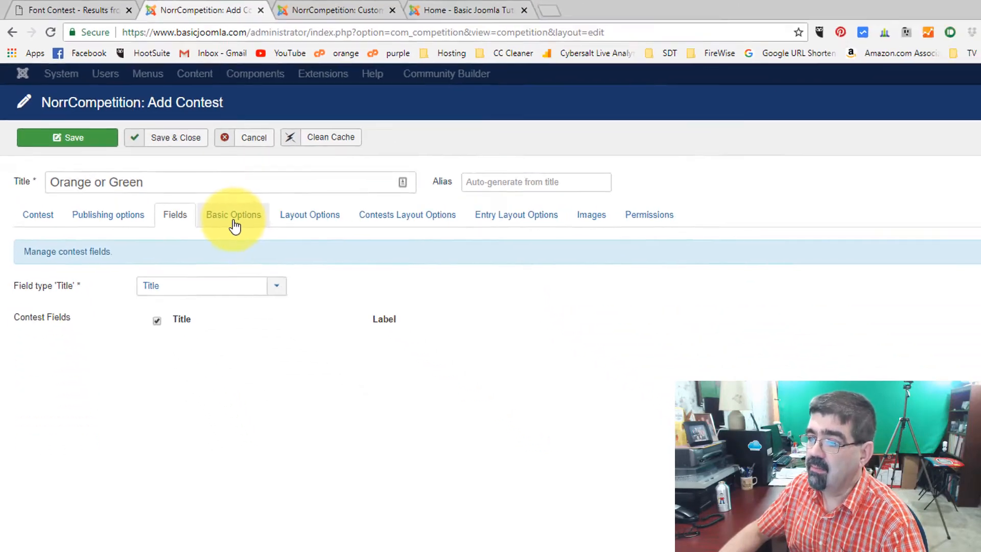
Review the contest's basic options for entry form, voting and integration, as well as its layout and contests layout options
click(331, 313)
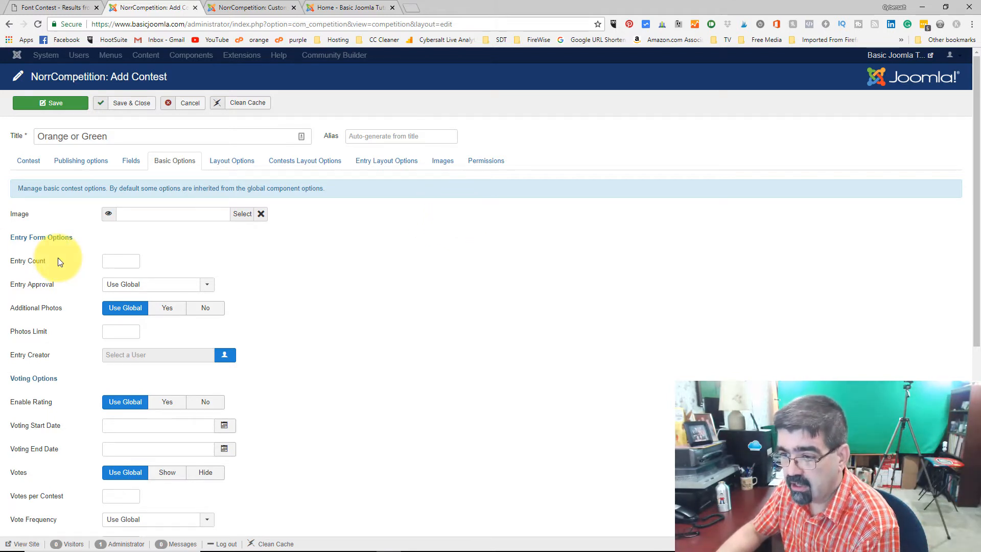
mouse_move(29, 268)
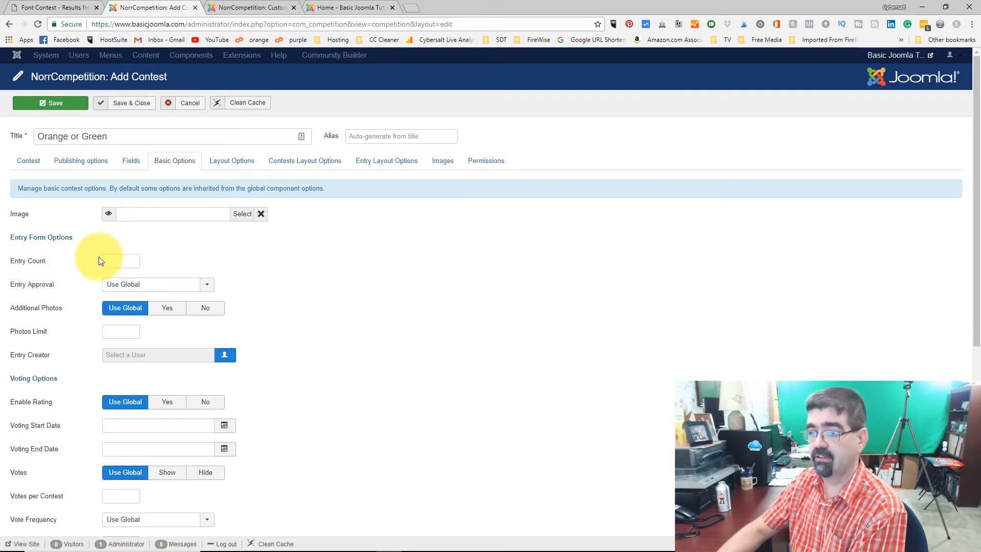
scroll(286, 276, down, 7)
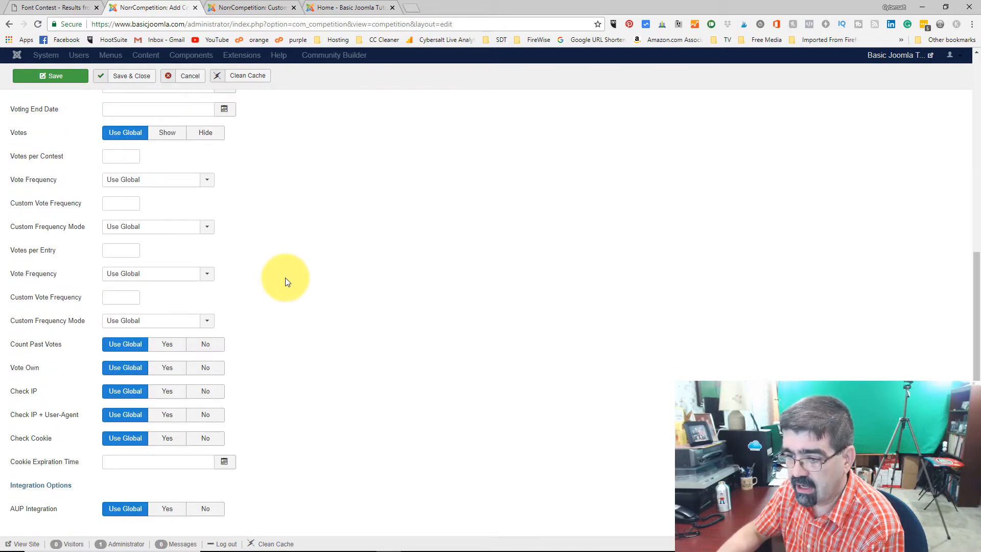
scroll(285, 281, up, 7)
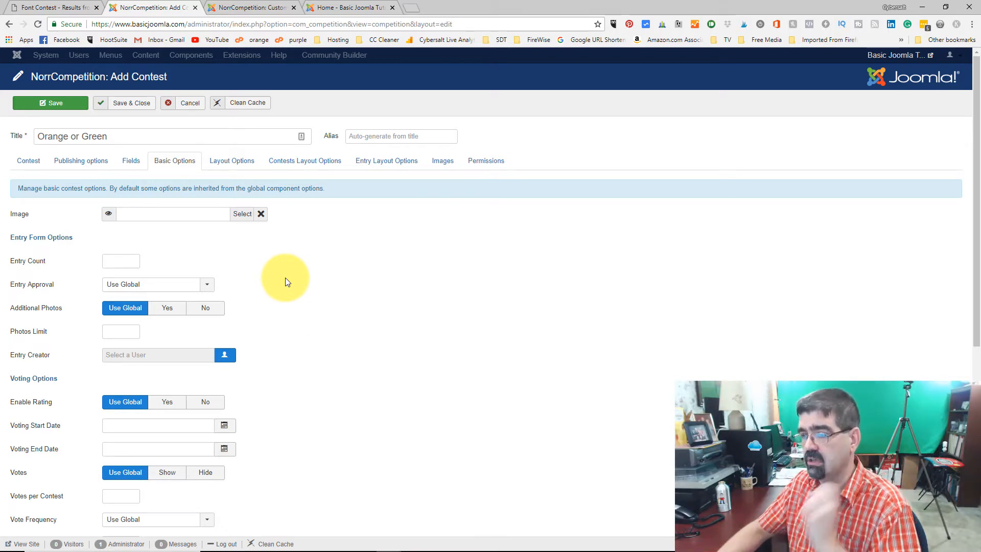
click(225, 162)
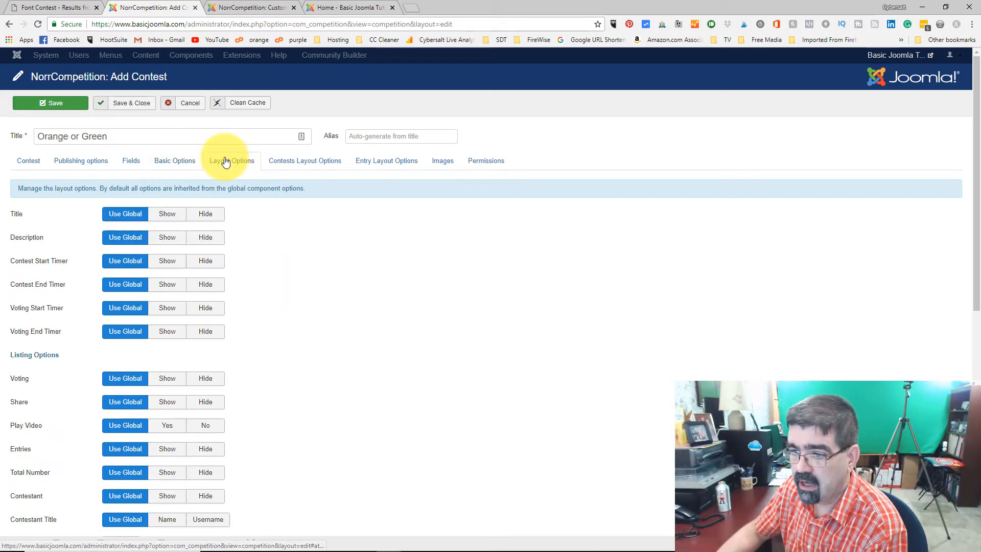
click(292, 164)
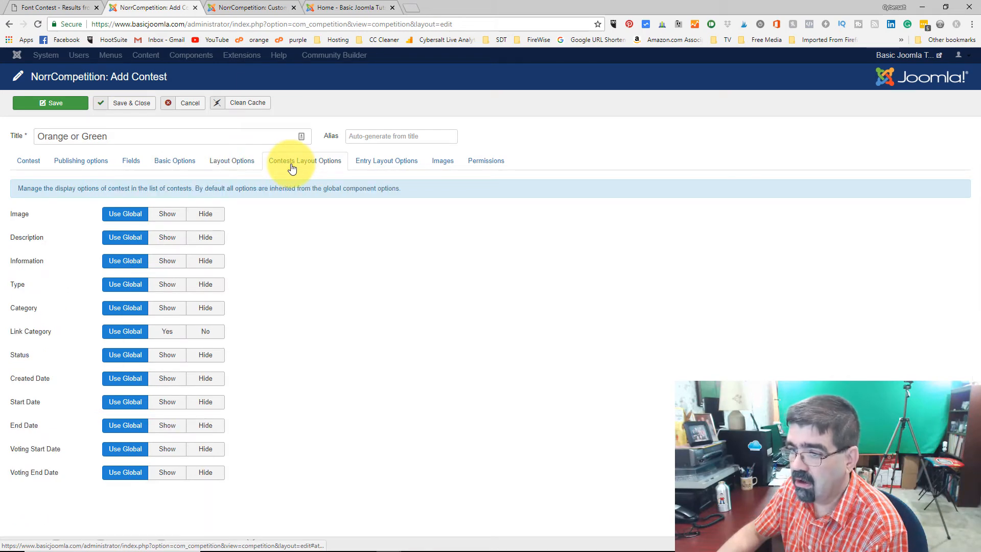
Check the contest's entry layout and image options, then save and close the "Orange or Green" contest
click(376, 164)
click(436, 166)
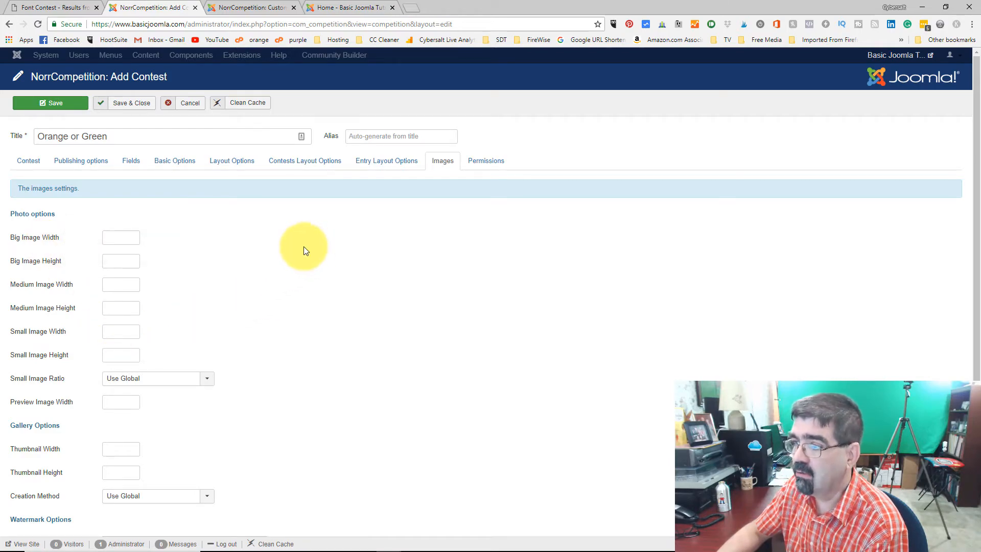
click(31, 162)
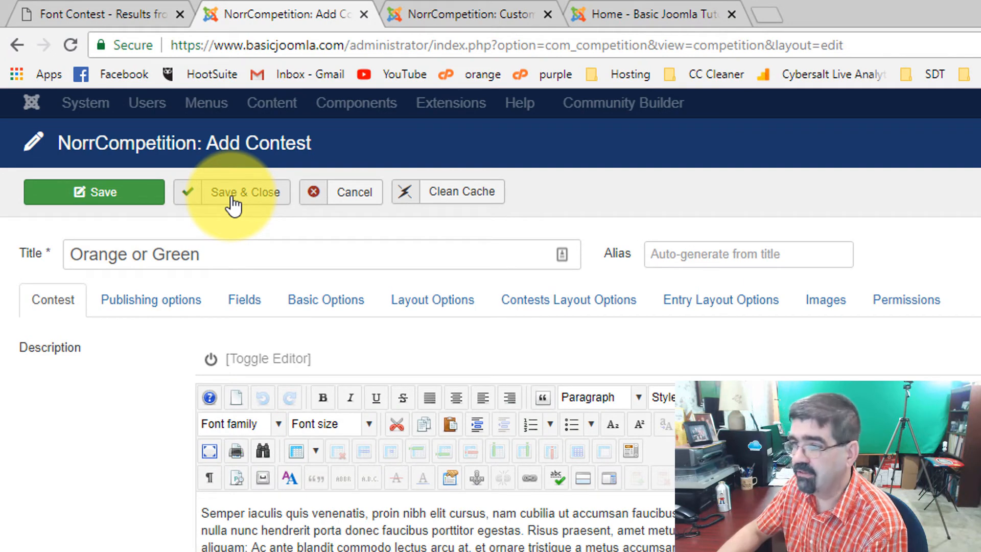
click(233, 204)
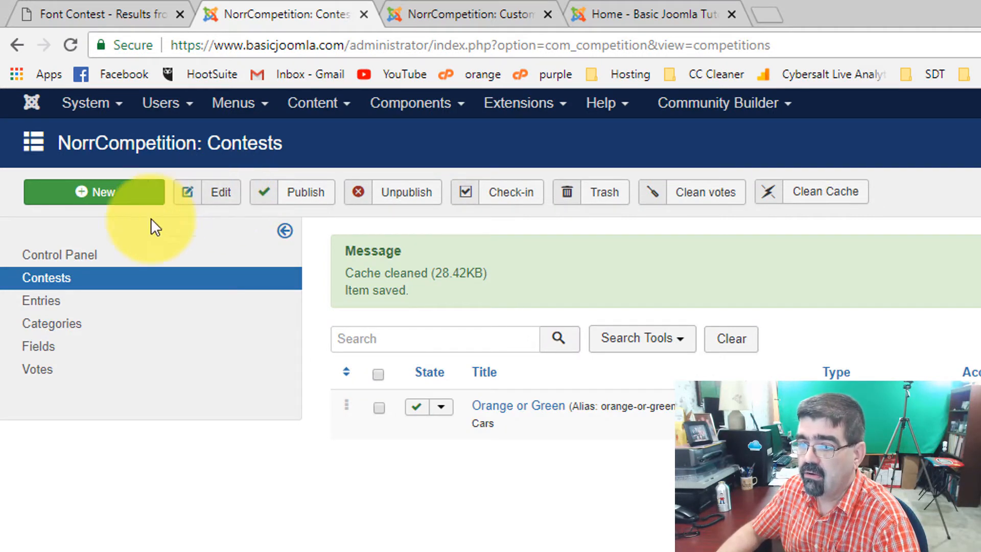
Create a new entry for the "Orange or Green" contest and label it "Orange"
click(38, 307)
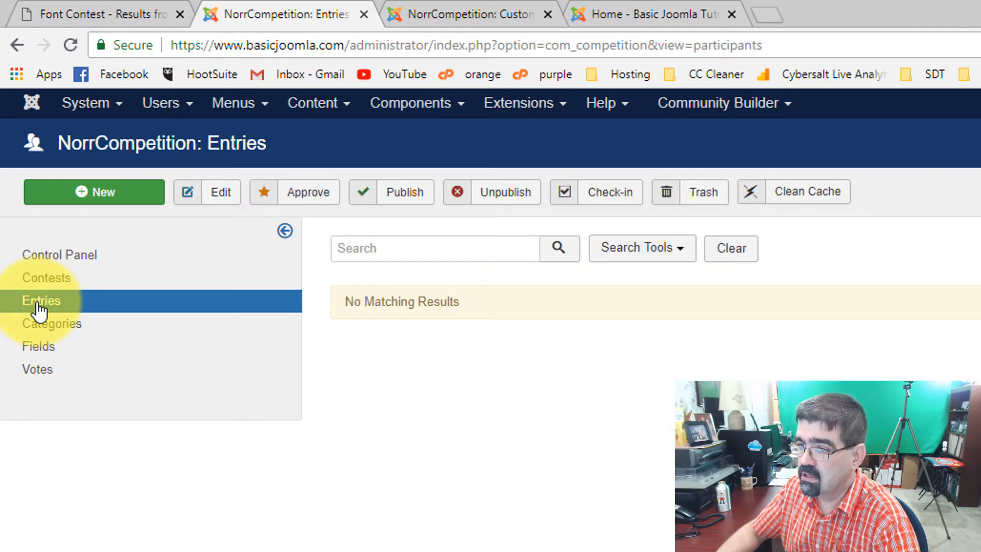
click(79, 195)
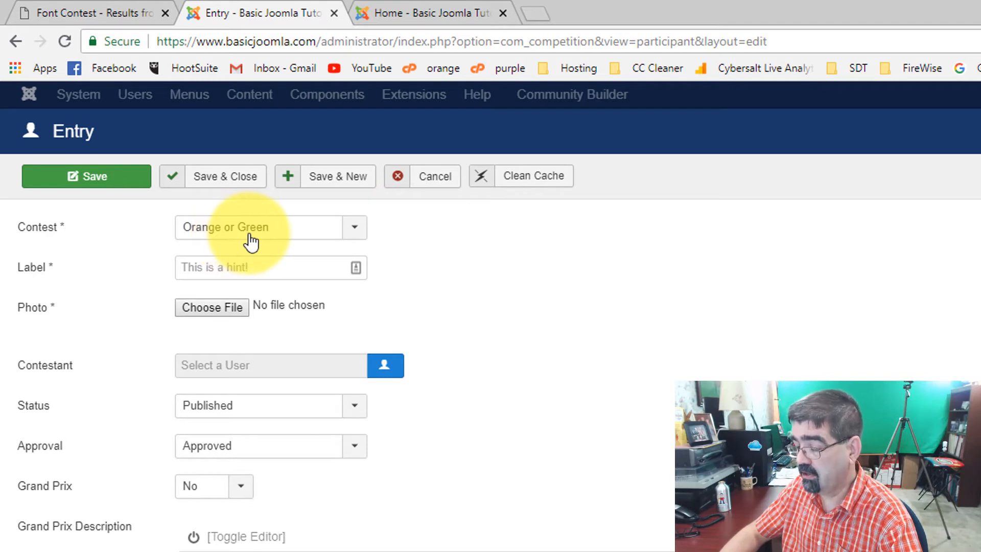
click(353, 236)
click(353, 236)
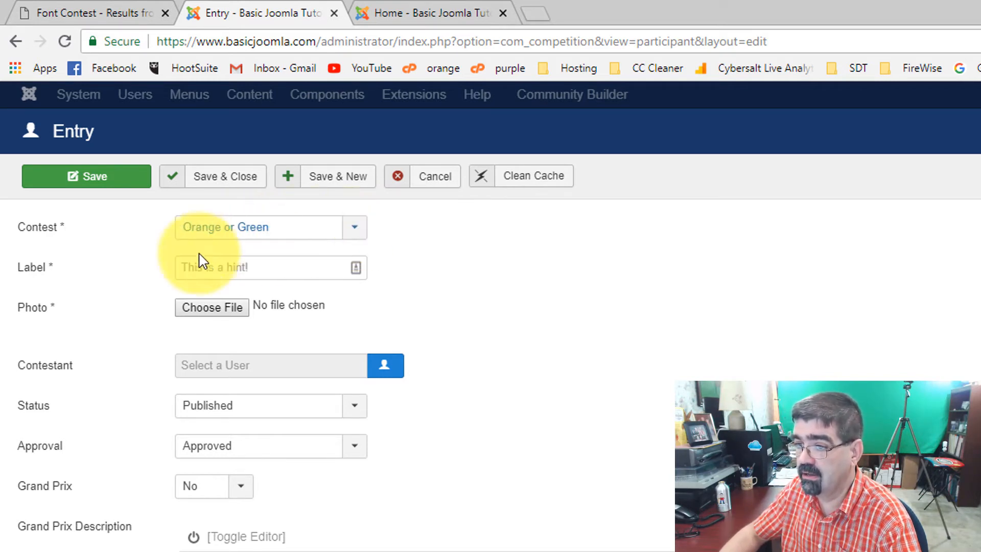
click(189, 270)
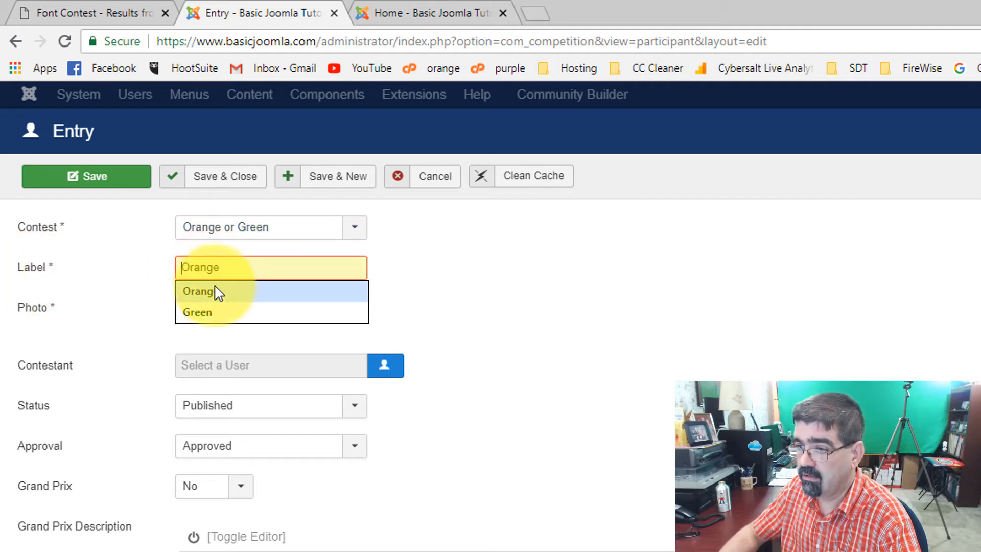
click(214, 288)
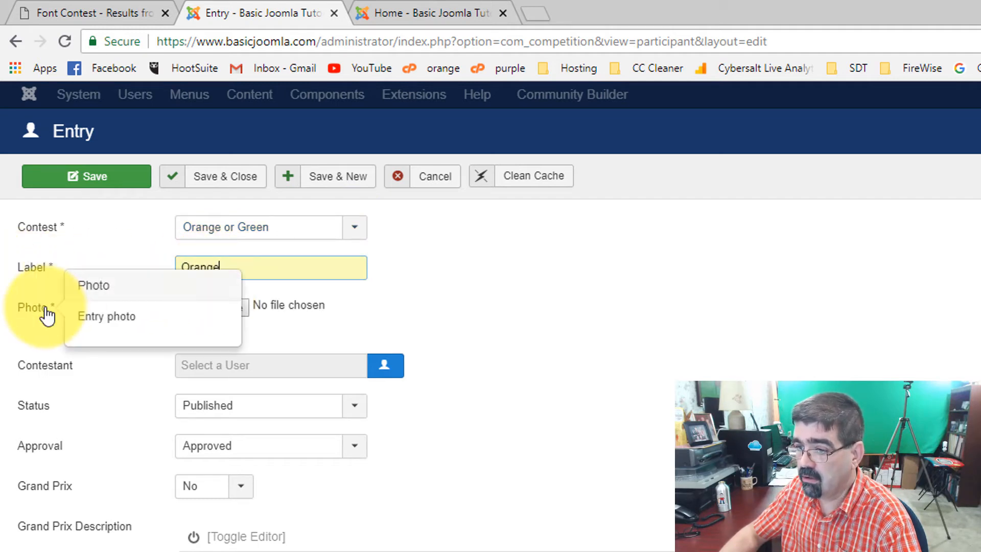
Attach lamborghini-huracan.jpg as the entry photo, enlarging the crop frame to full height and shifting it left over the car's side
click(226, 309)
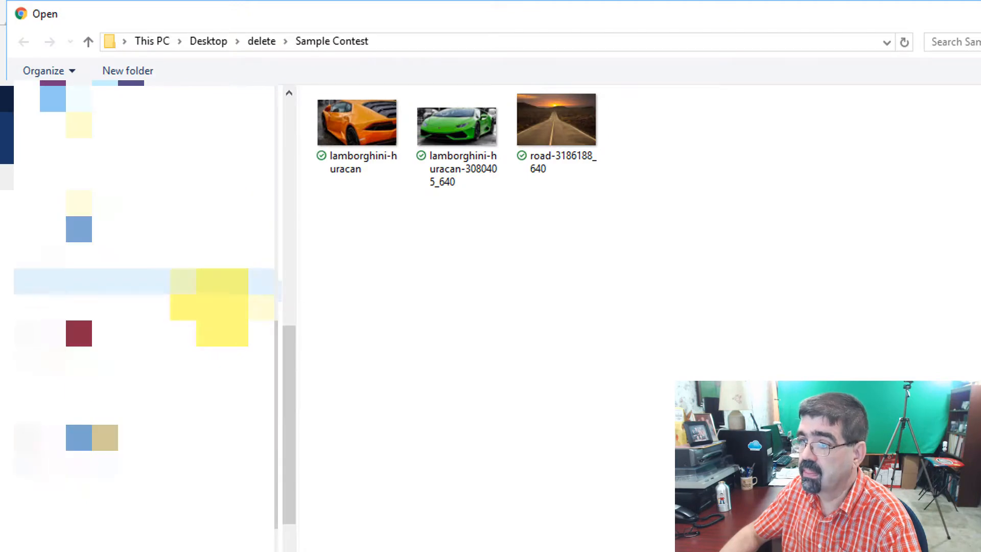
click(363, 118)
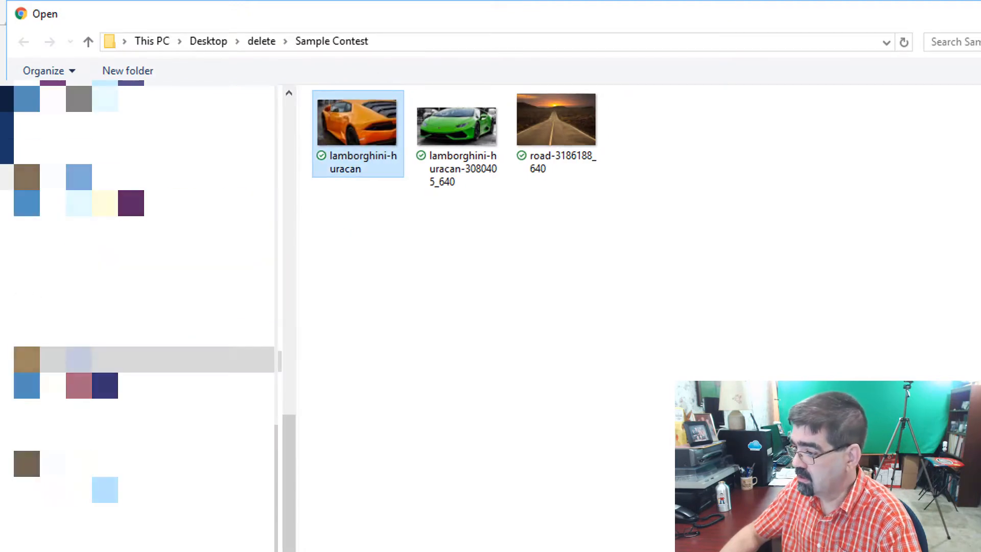
click(828, 542)
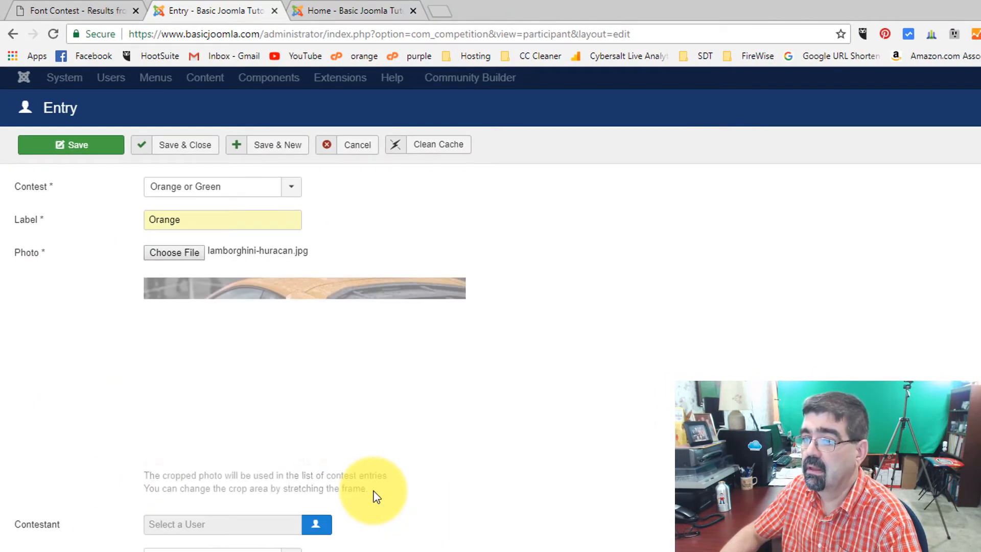
drag(231, 295, 191, 275)
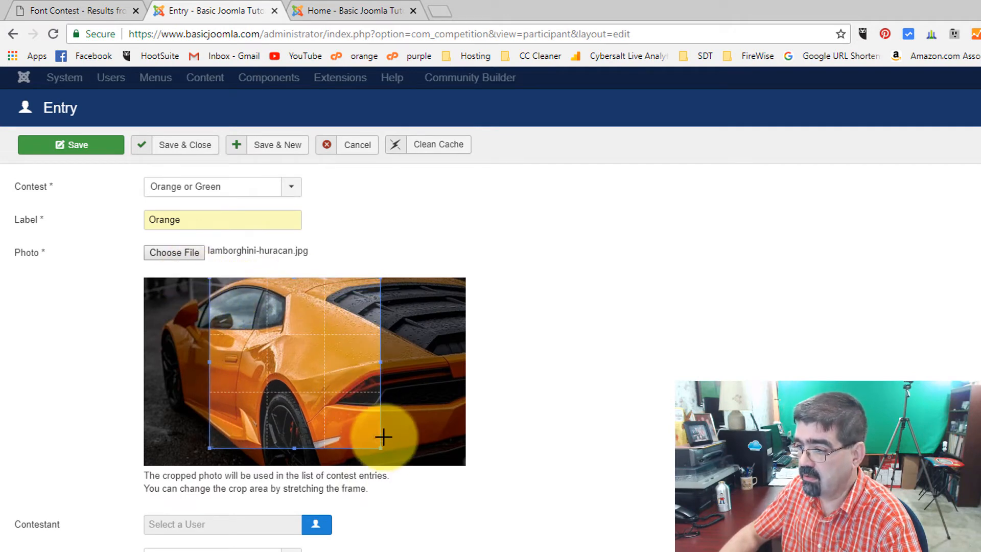
drag(381, 448, 406, 476)
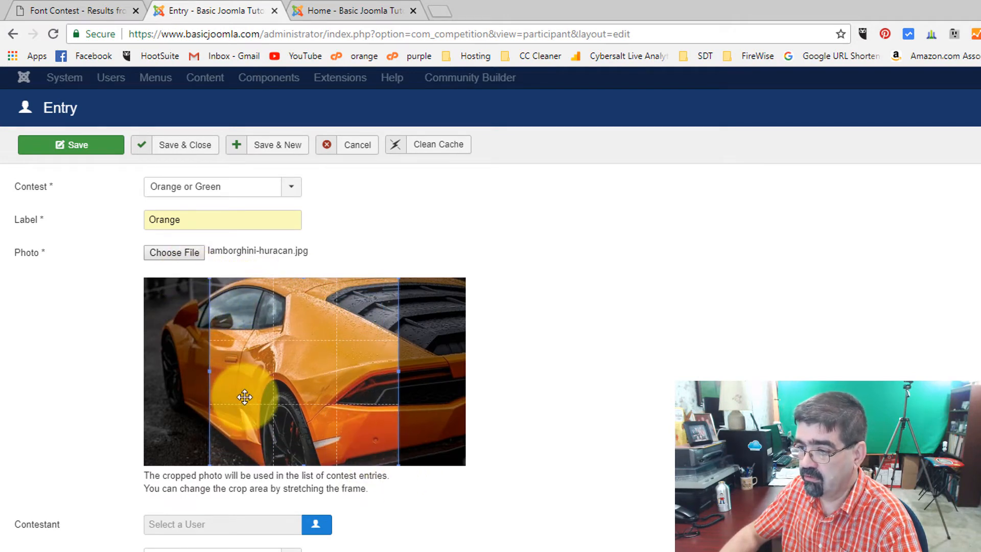
drag(350, 385, 298, 392)
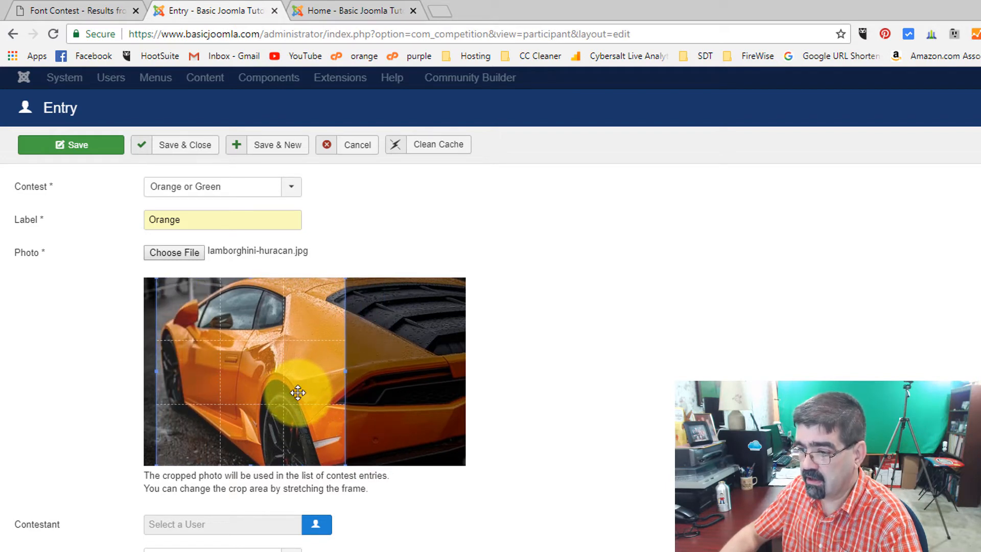
Review the Orange entry's contestant, status, approval and Grand Prix settings, then save it and start another entry
scroll(55, 361, down, 1)
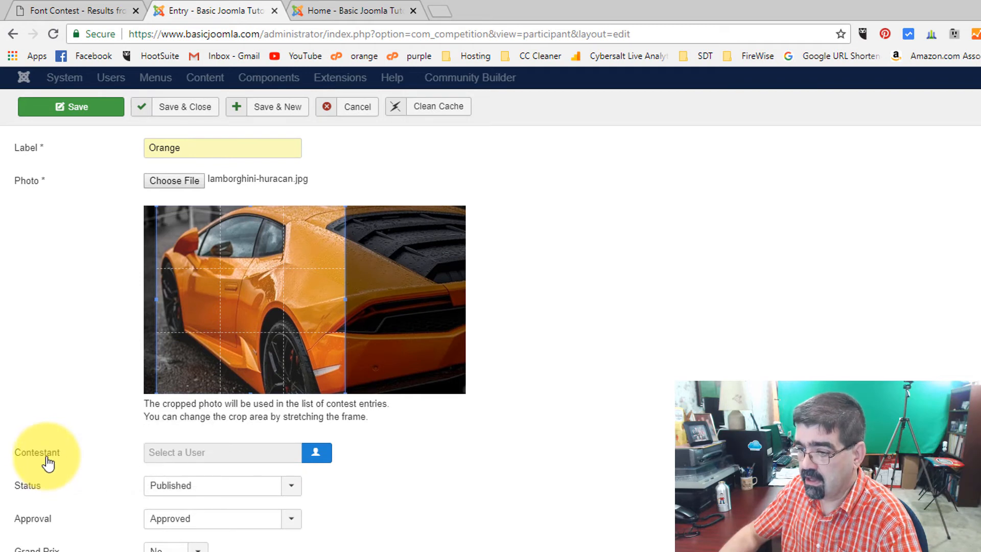
scroll(46, 460, down, 1)
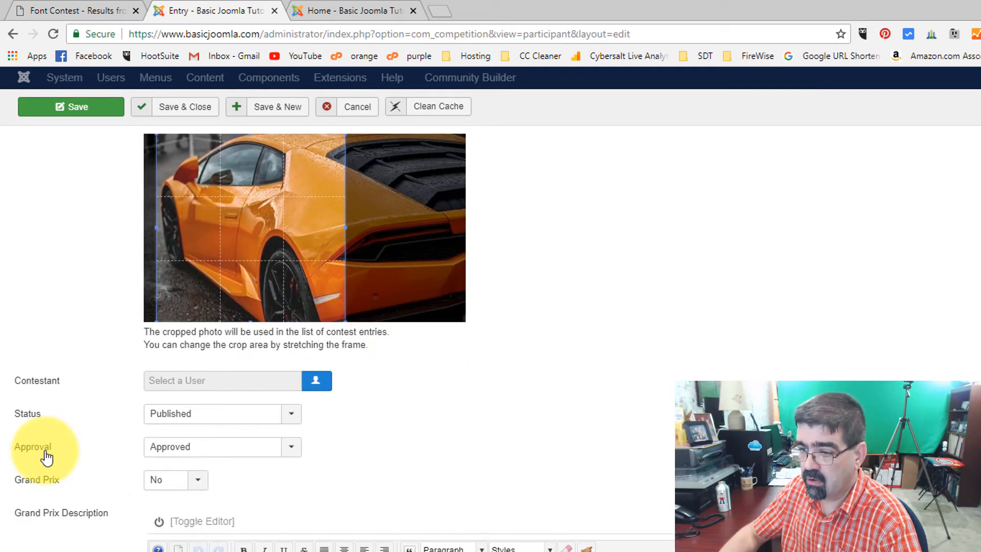
mouse_move(23, 483)
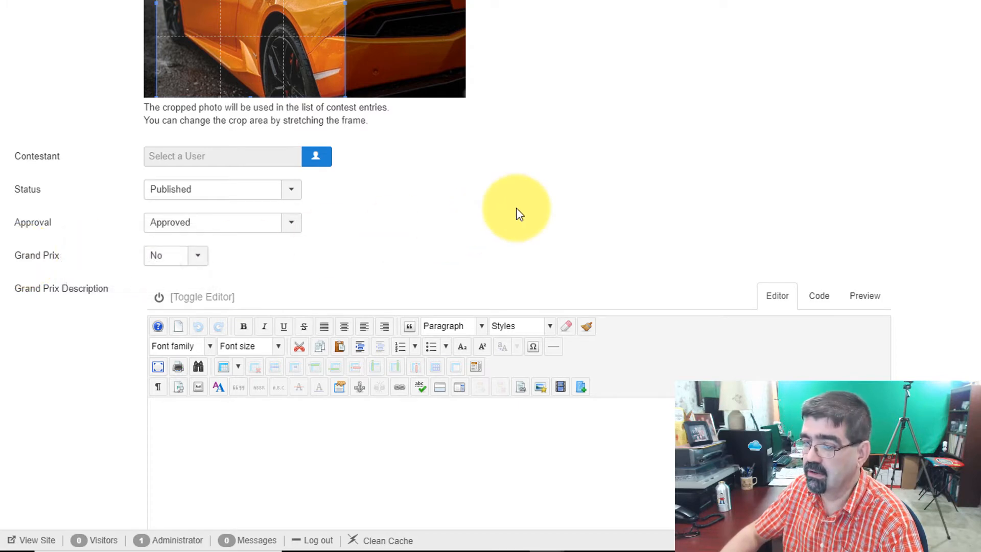
scroll(310, 438, down, 3)
scroll(310, 439, up, 3)
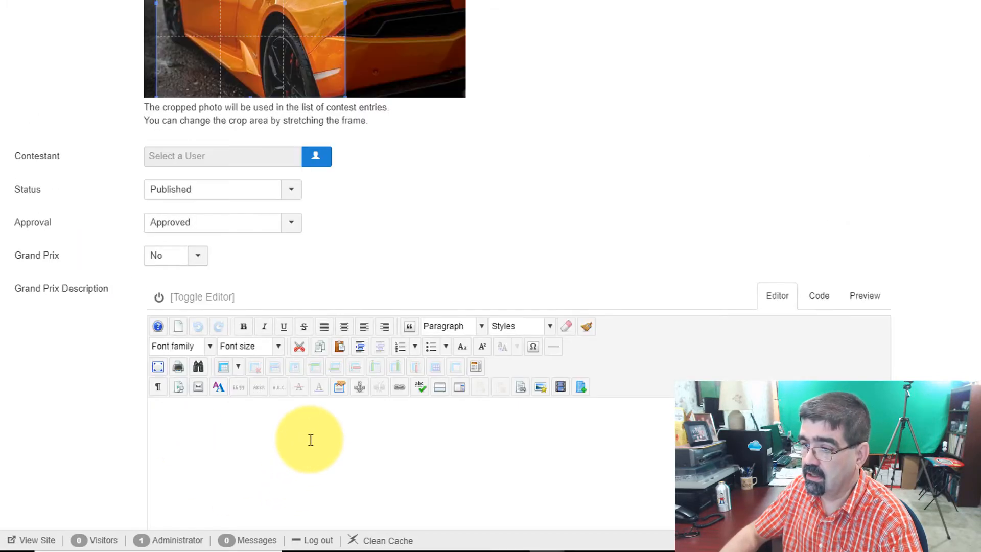
scroll(437, 300, up, 3)
scroll(438, 326, up, 2)
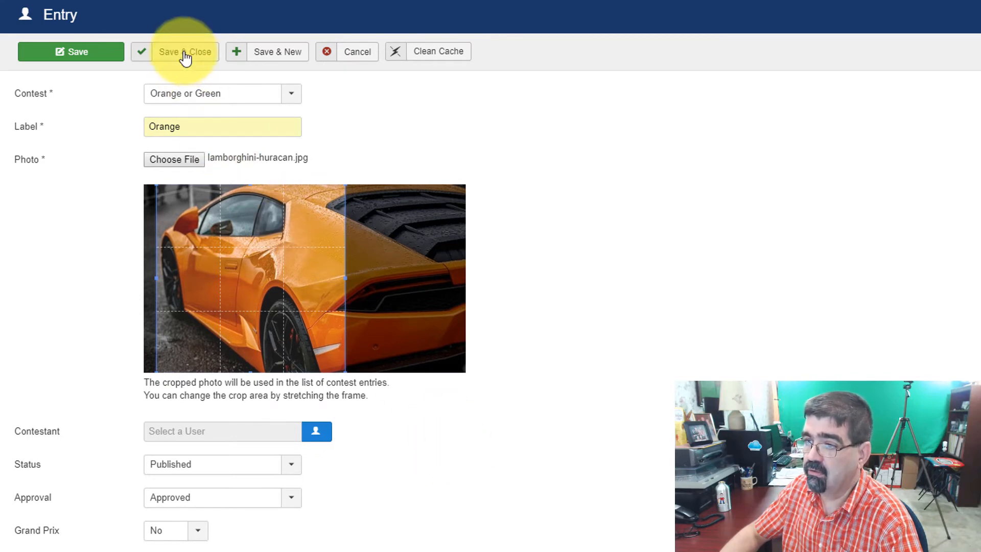
click(279, 54)
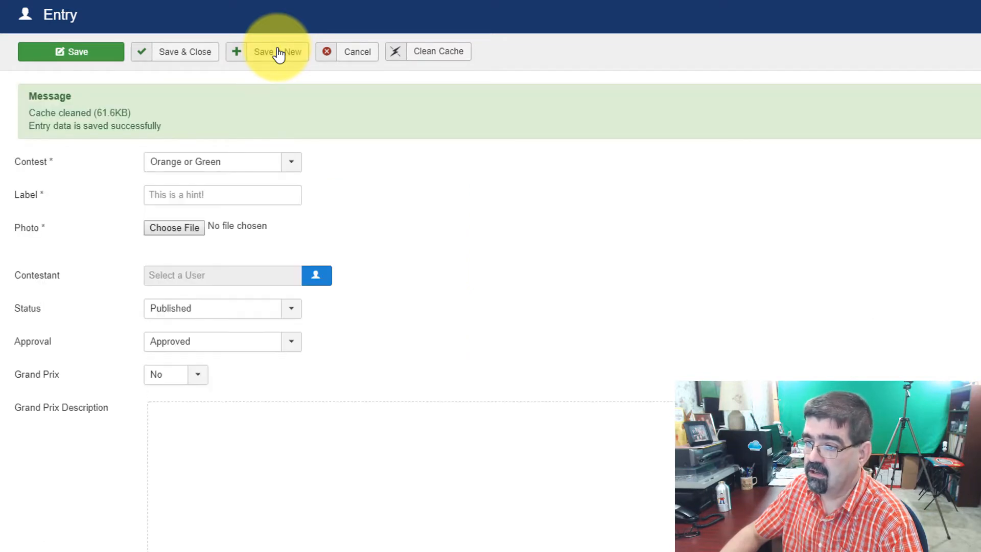
Label the new entry "Green" and attach the green car photo lamborghini-huracan-3080405_640
click(236, 195)
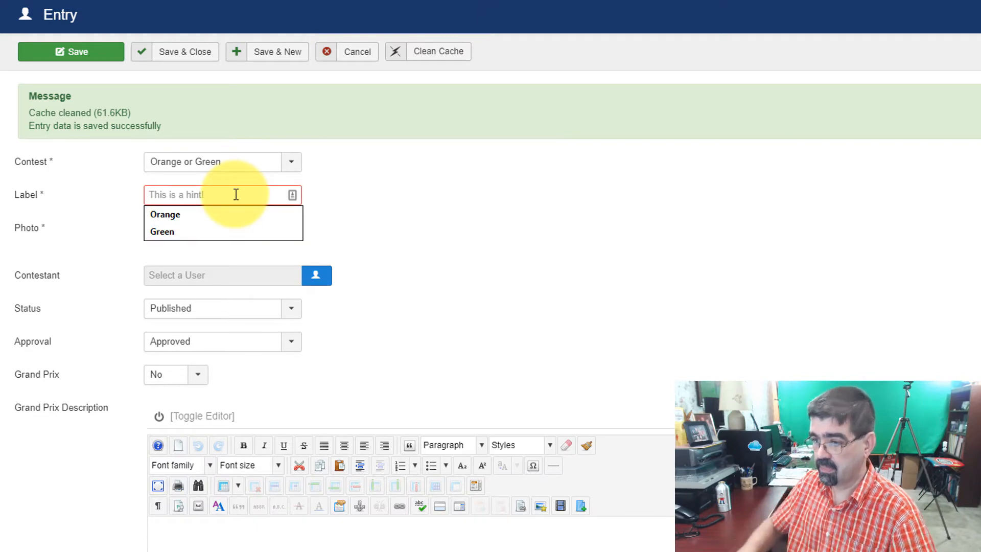
click(209, 233)
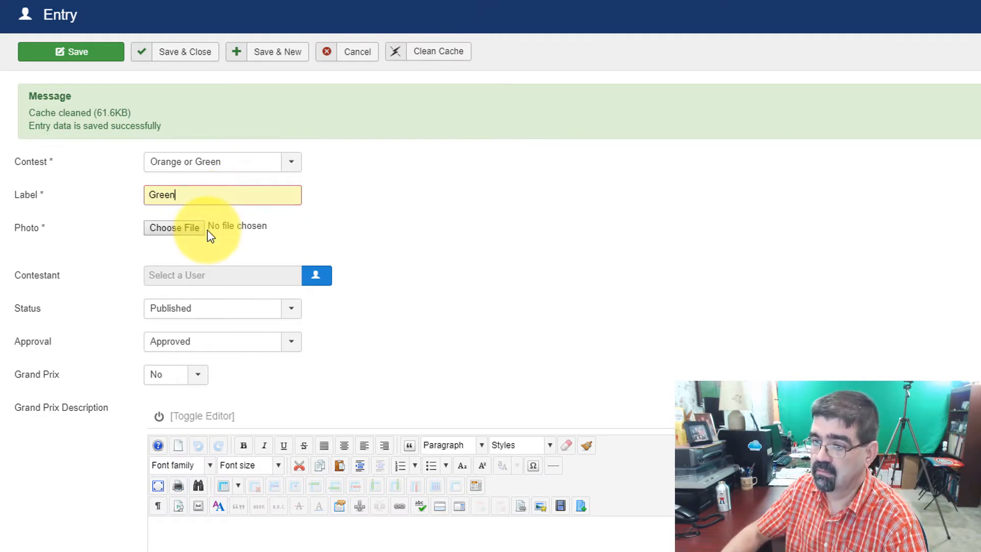
click(170, 236)
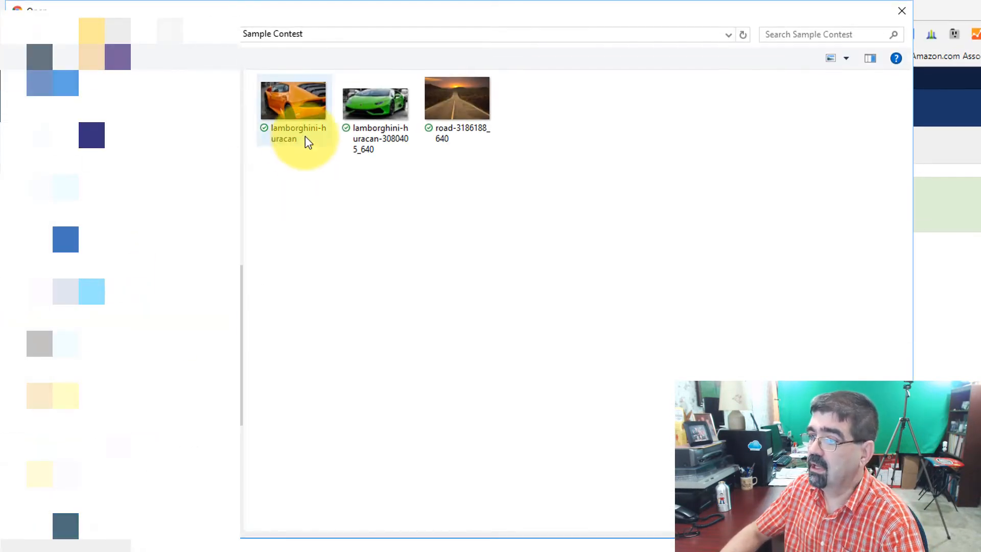
click(366, 107)
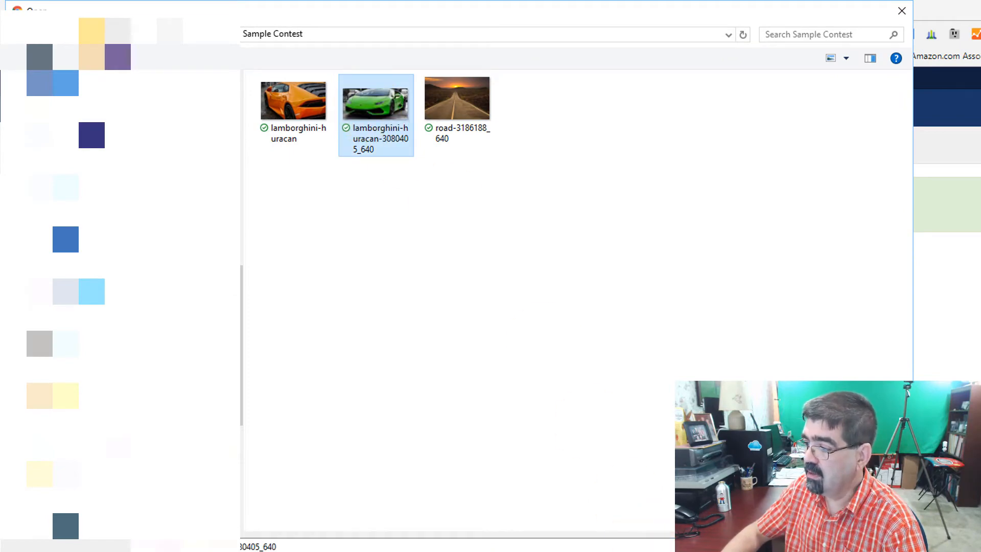
key(Return)
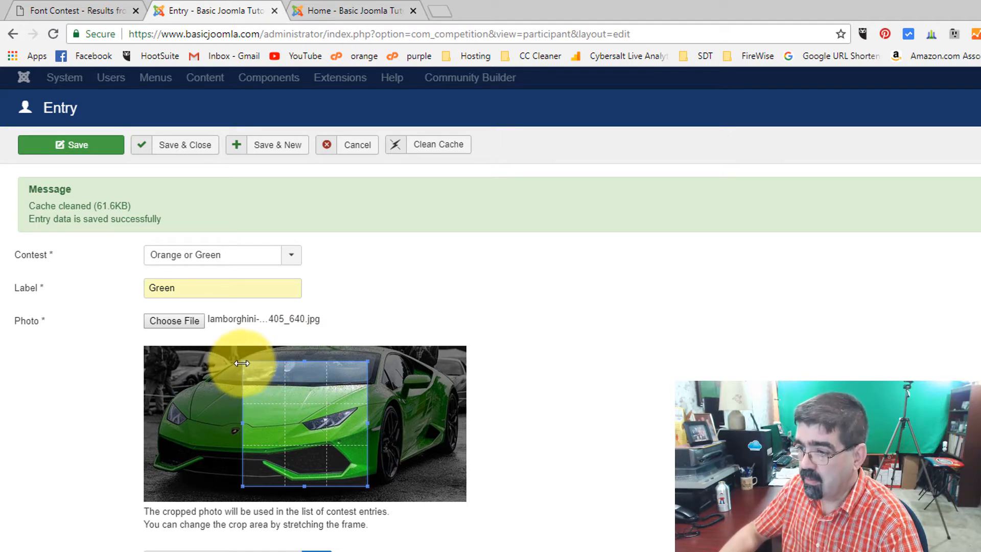
Enlarge the green photo's crop frame to full height, shift it right over the car, and save and close the entry
drag(237, 357, 213, 339)
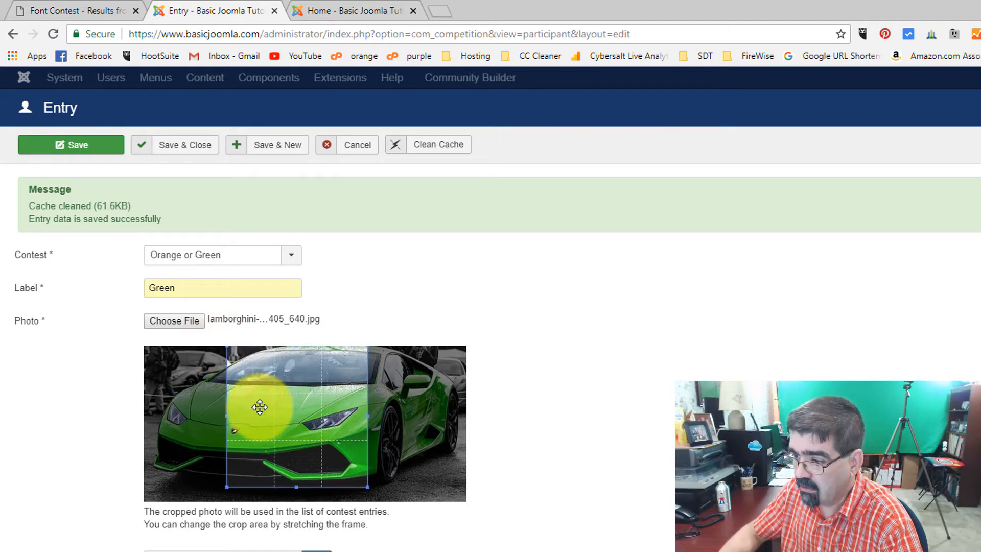
drag(367, 487, 383, 510)
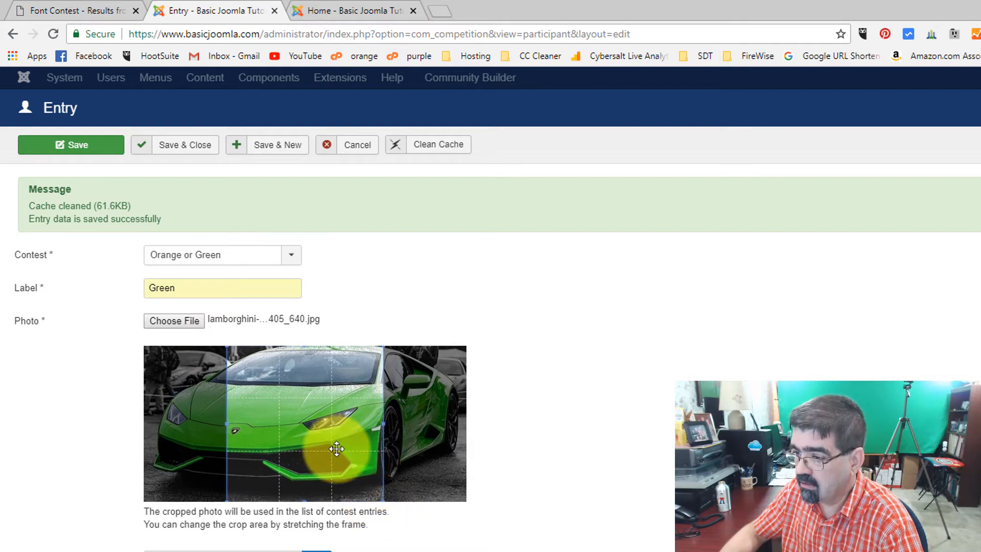
drag(298, 427, 342, 436)
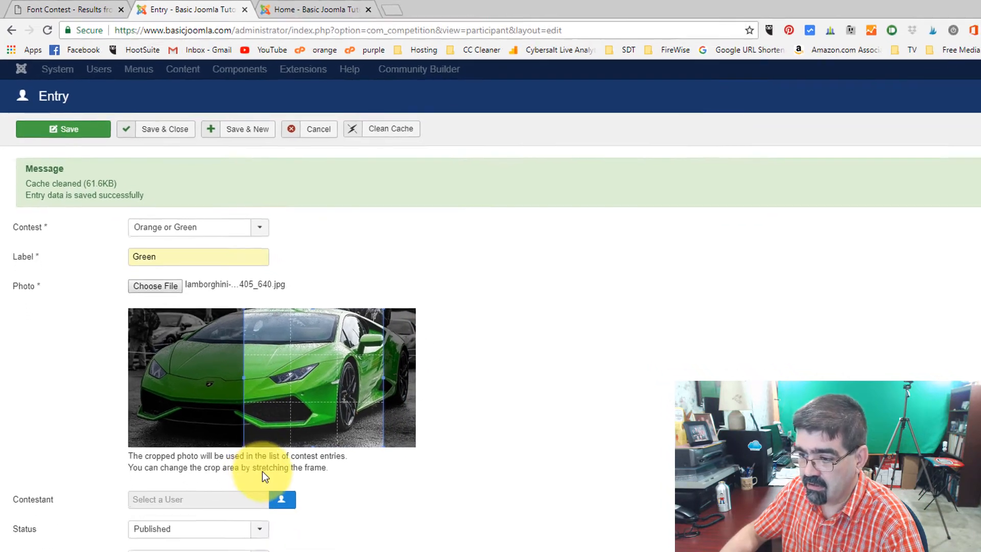
scroll(588, 544, down, 3)
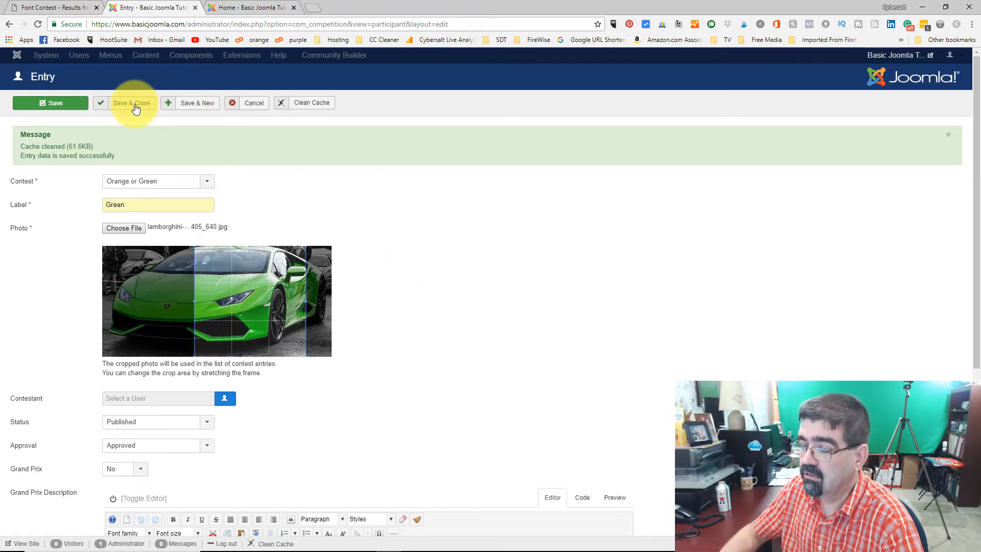
click(134, 103)
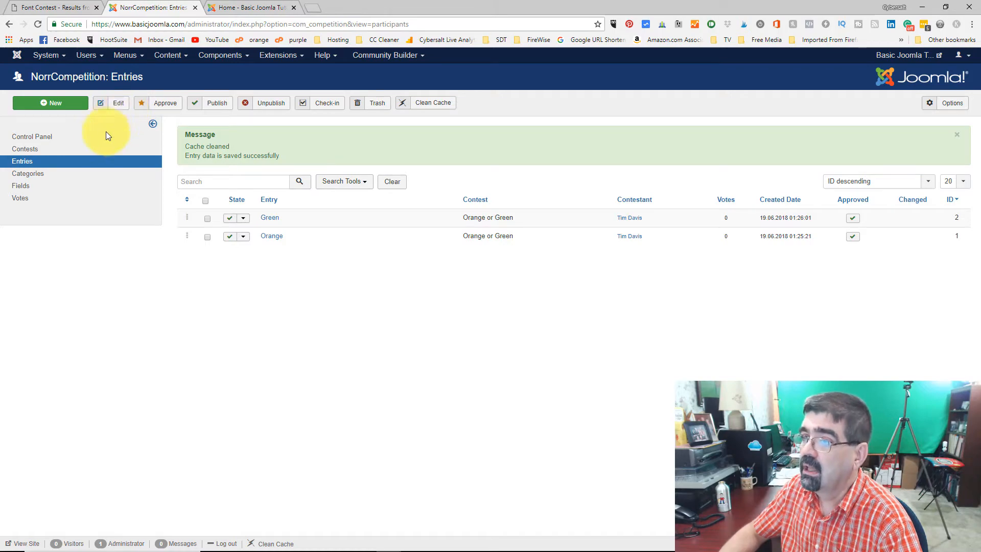
View the competitions list on the public site, then open the "Orange or Green" contest through the Cars category
click(231, 8)
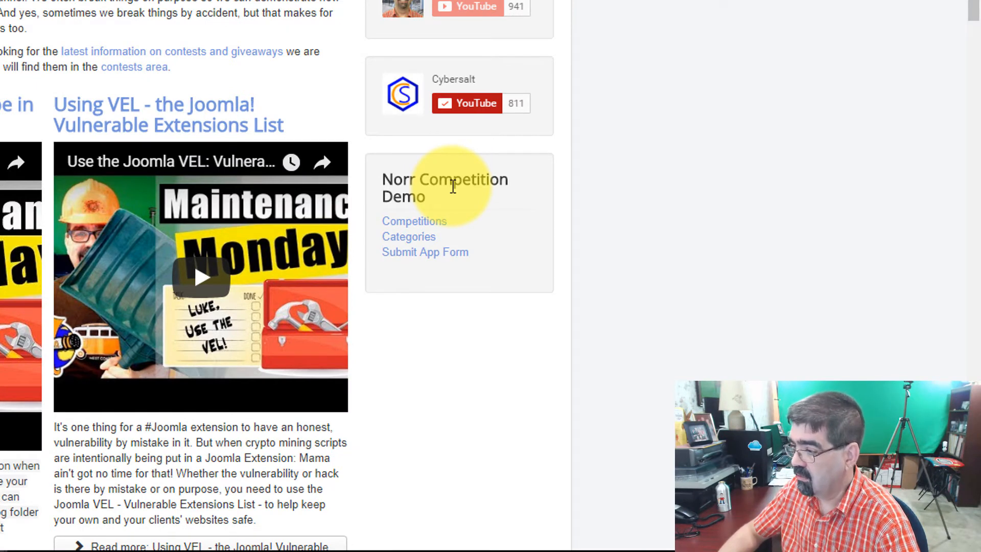
click(429, 225)
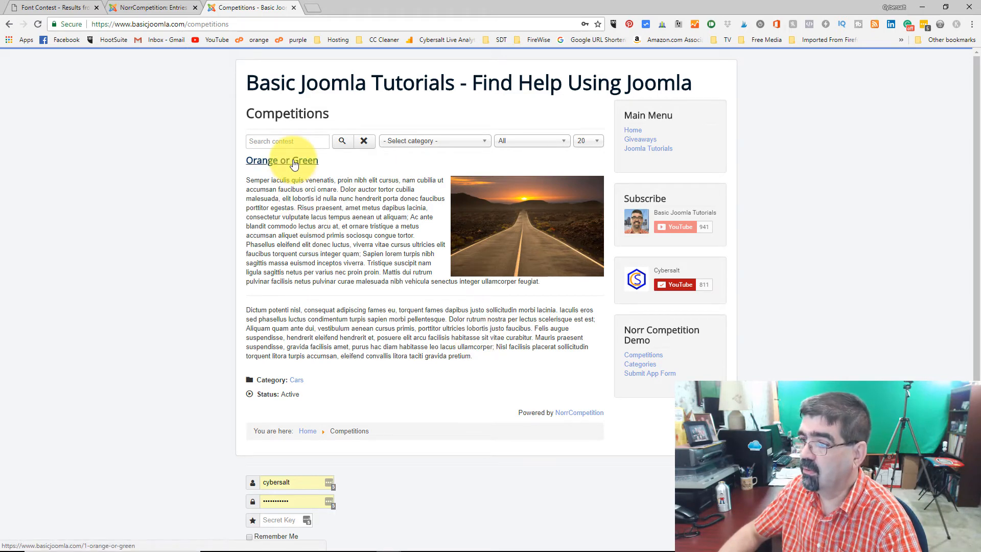
click(644, 364)
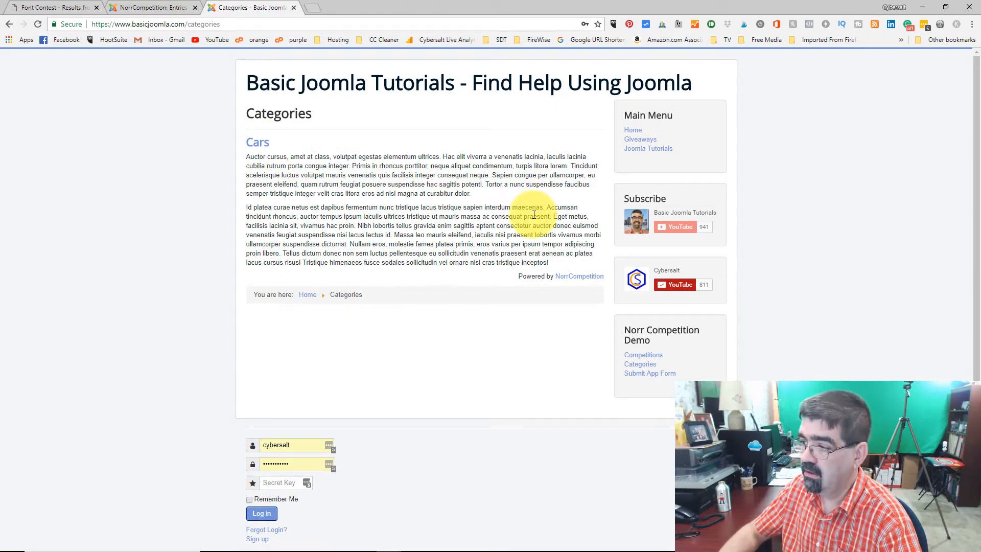
click(257, 143)
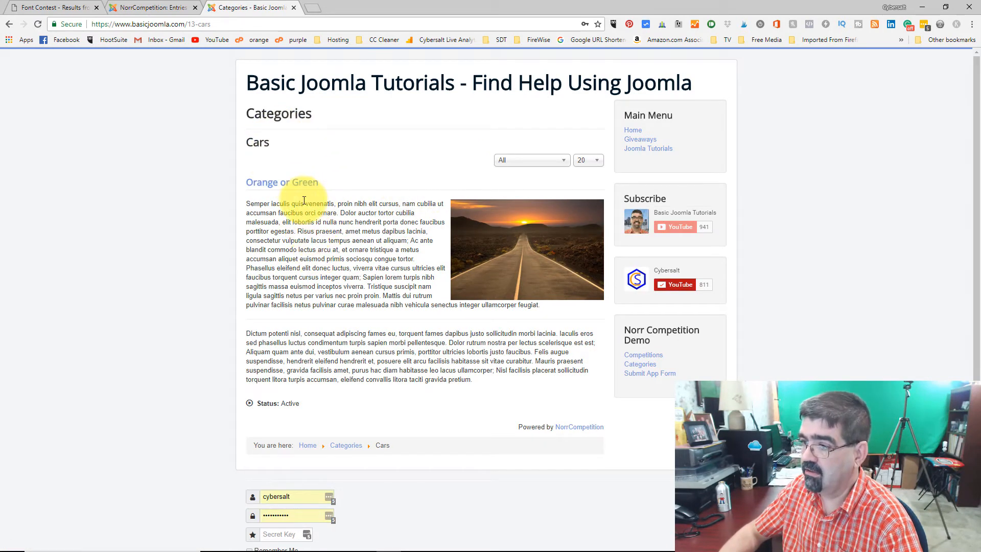
click(294, 187)
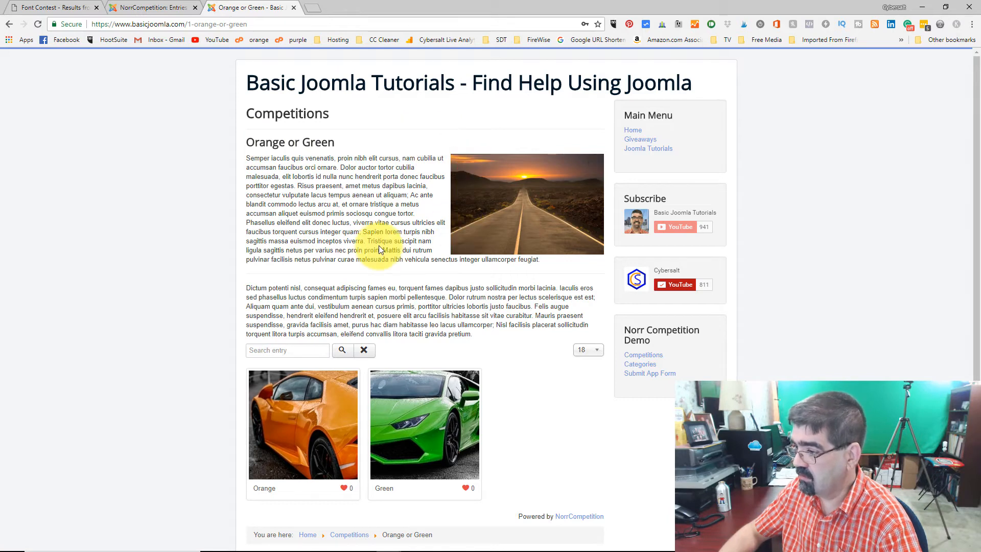
Look over the "Orange or Green" contest page, open the Orange entry, and view its photo enlarged
scroll(366, 229, down, 2)
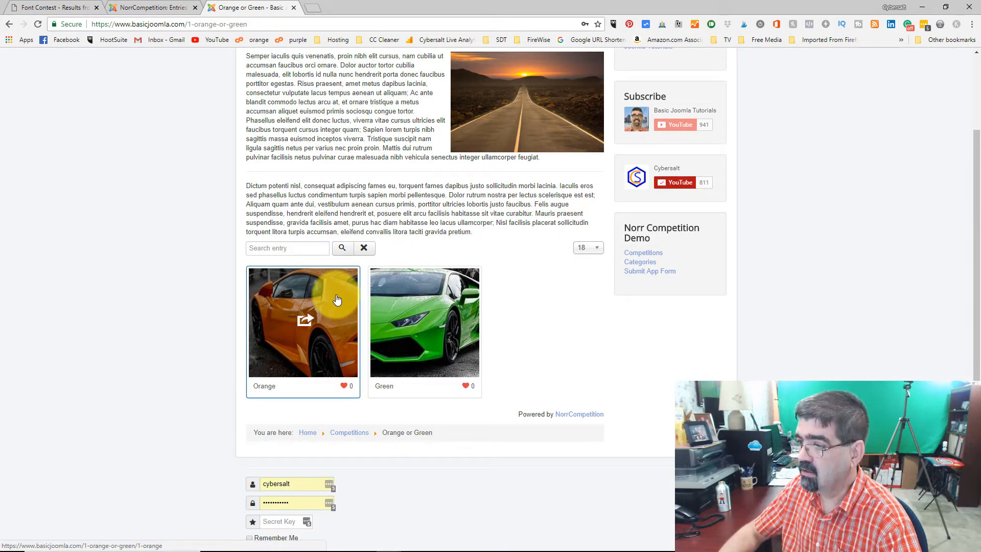
scroll(534, 316, up, 2)
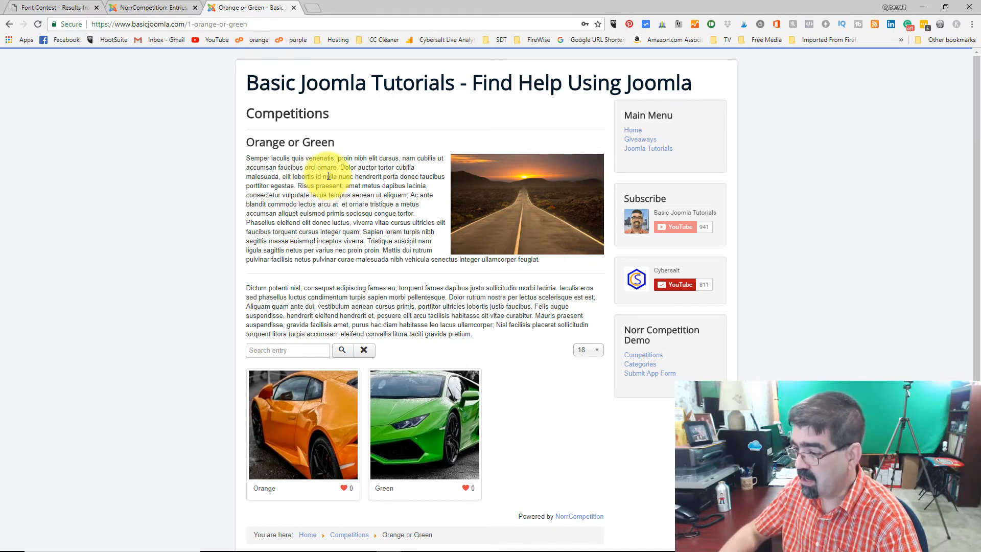
scroll(328, 177, down, 2)
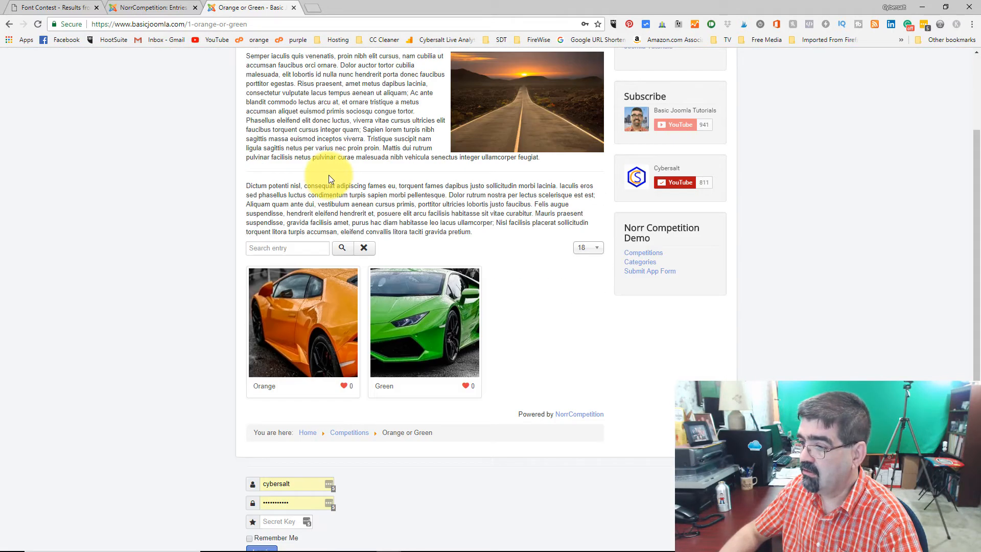
click(305, 324)
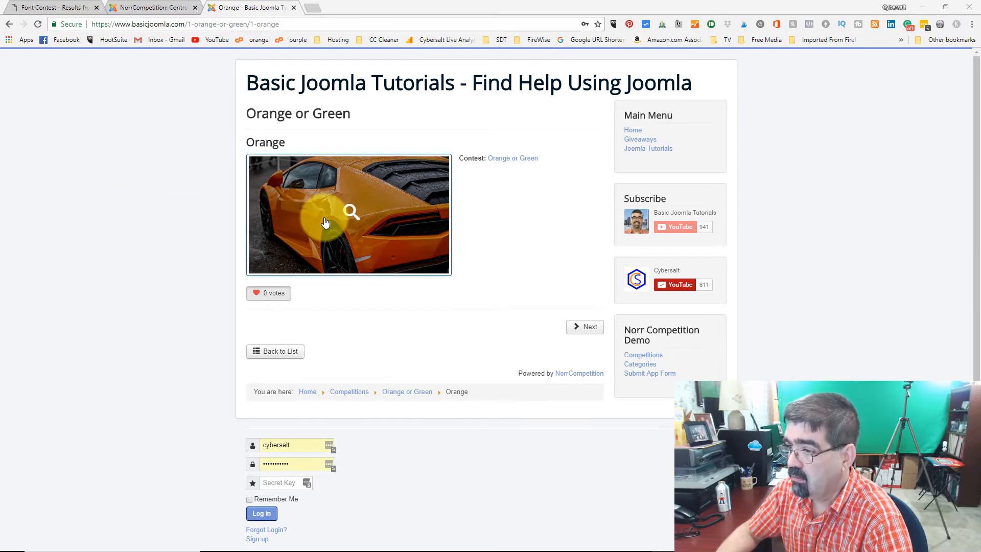
click(345, 220)
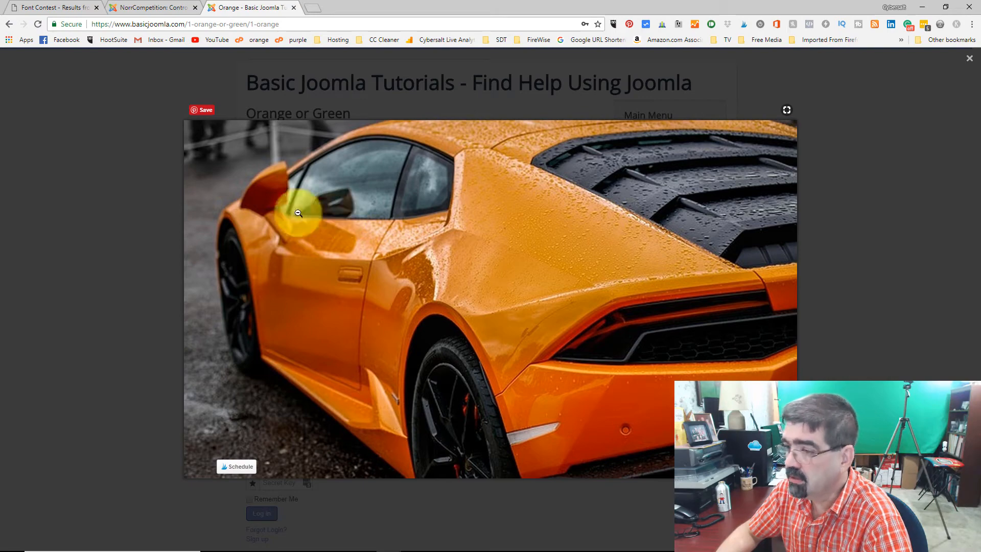
click(99, 213)
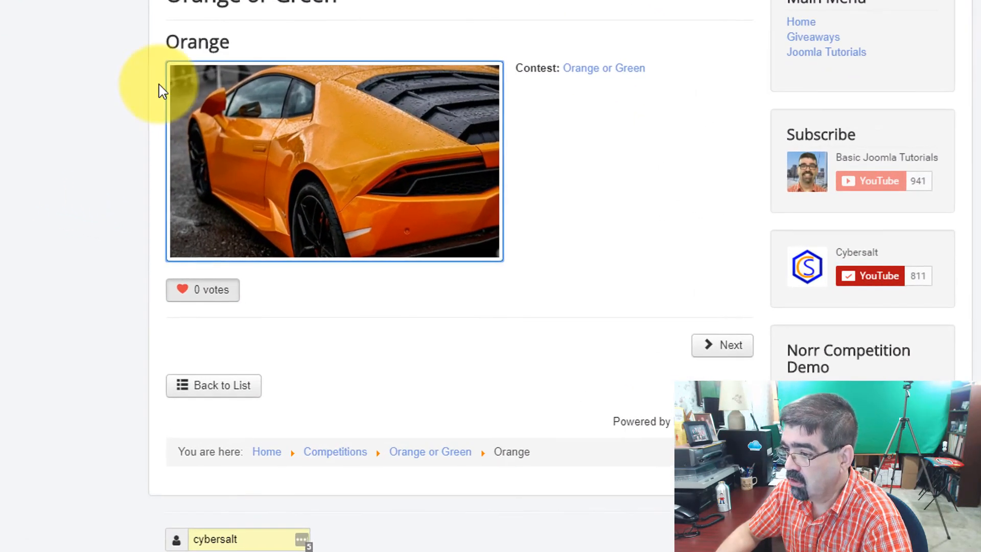
mouse_move(271, 292)
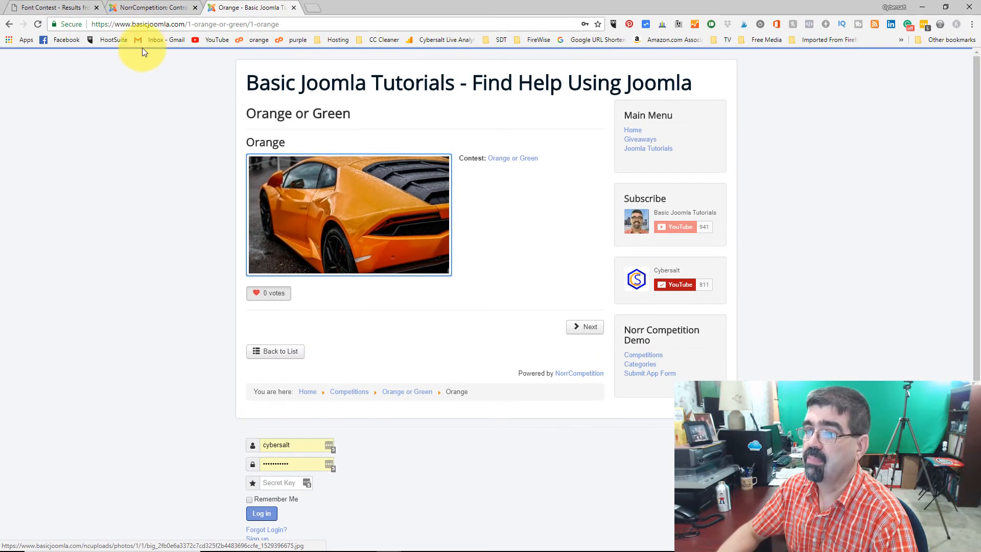
In the administrator, set the Guest group's Vote permission to Allowed for the "Orange or Green" contest, then save and close it
click(140, 7)
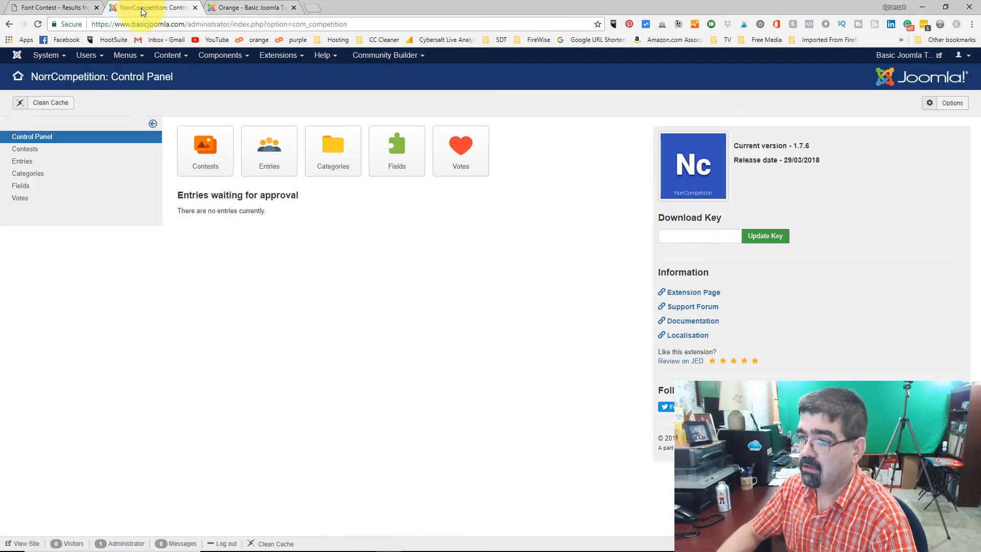
click(31, 150)
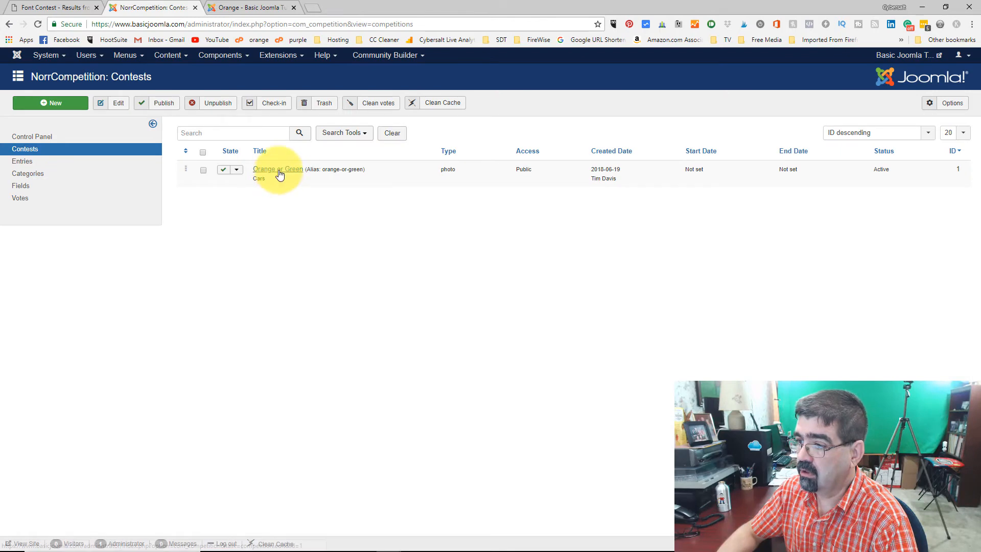
click(280, 170)
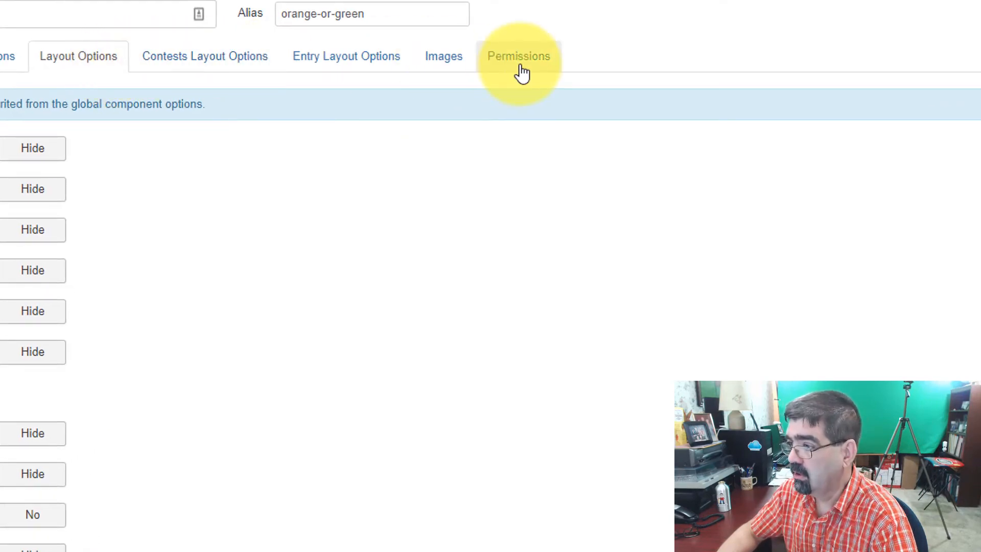
click(522, 65)
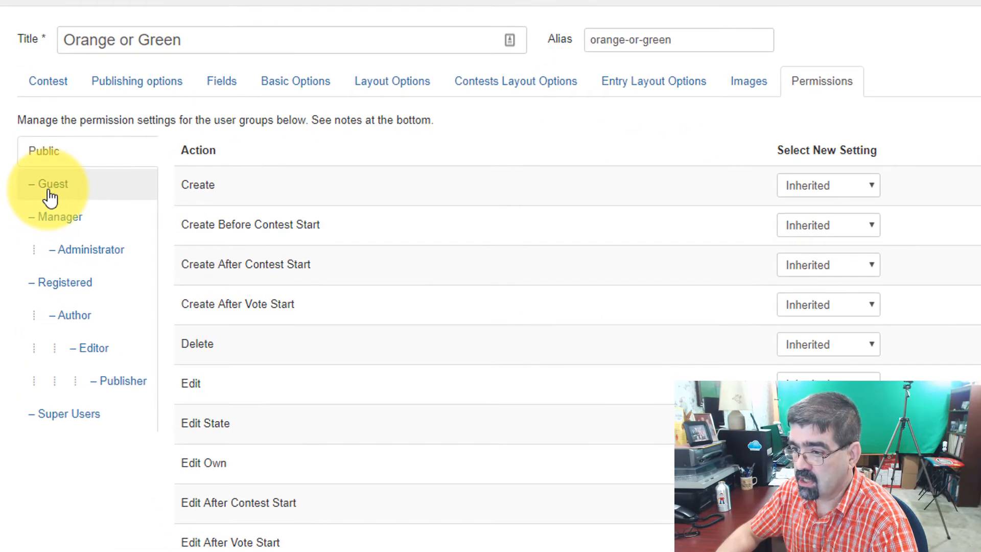
click(50, 197)
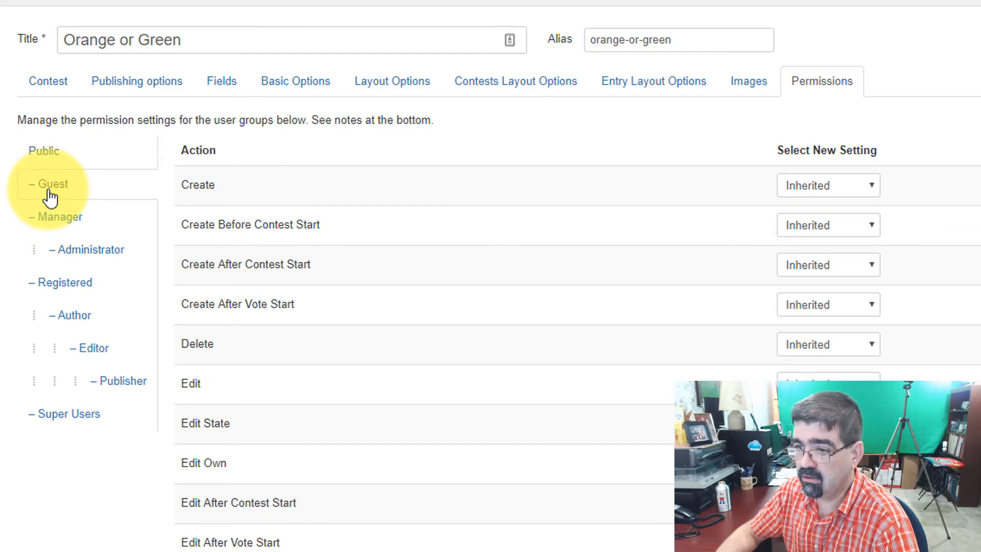
scroll(598, 192, down, 4)
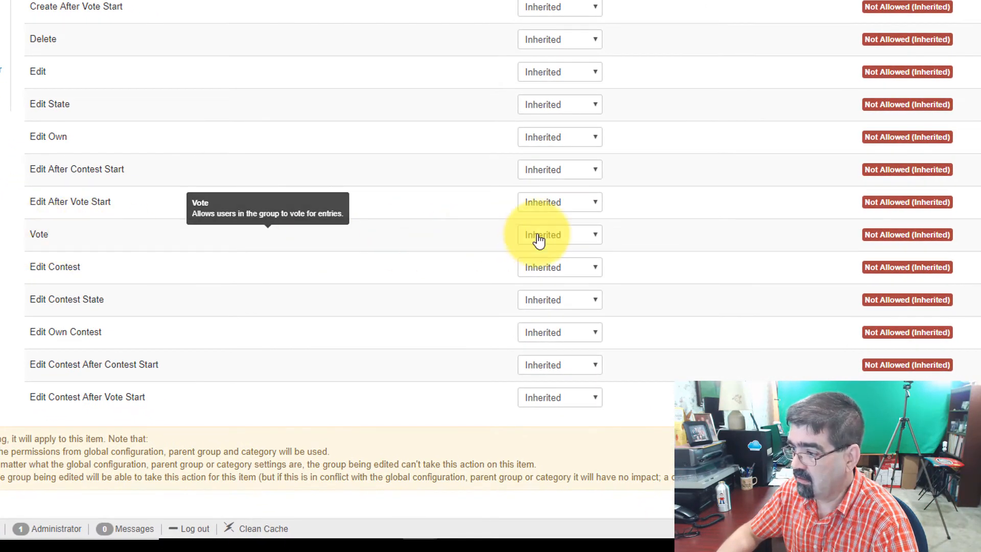
click(588, 245)
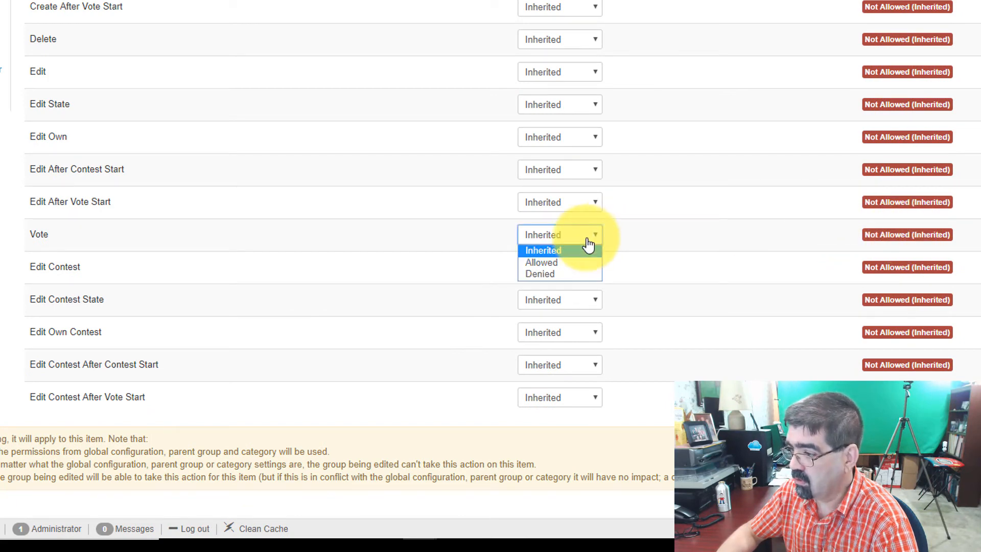
click(574, 262)
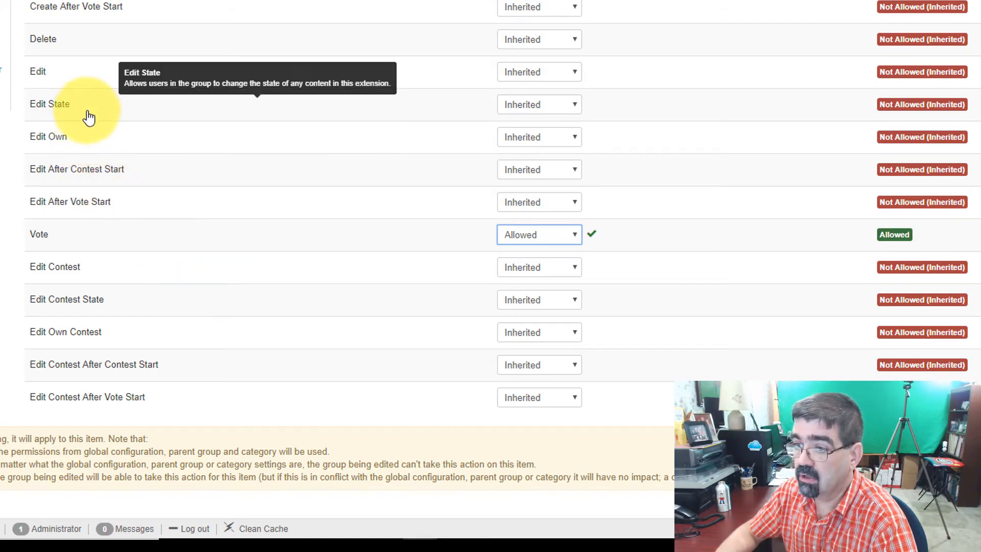
scroll(123, 129, up, 2)
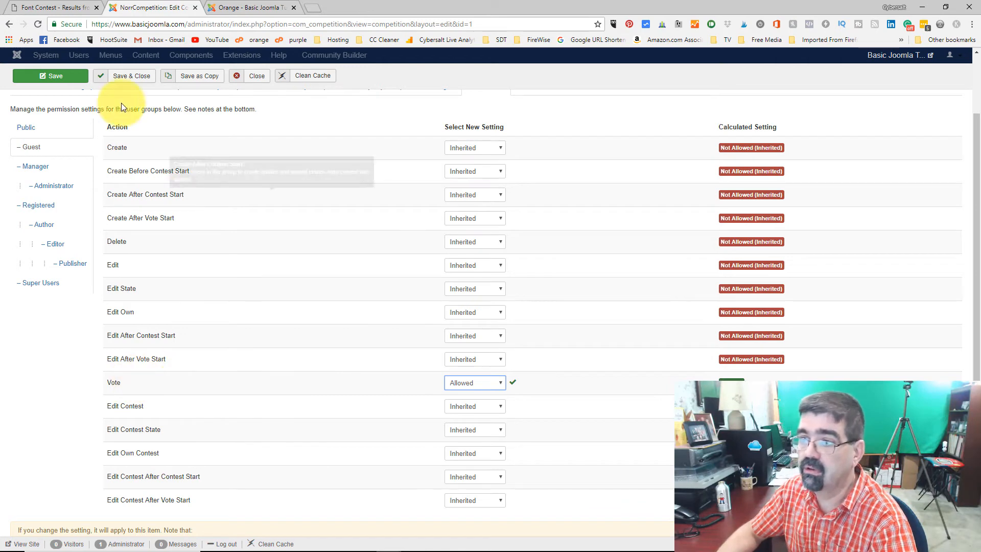
click(121, 77)
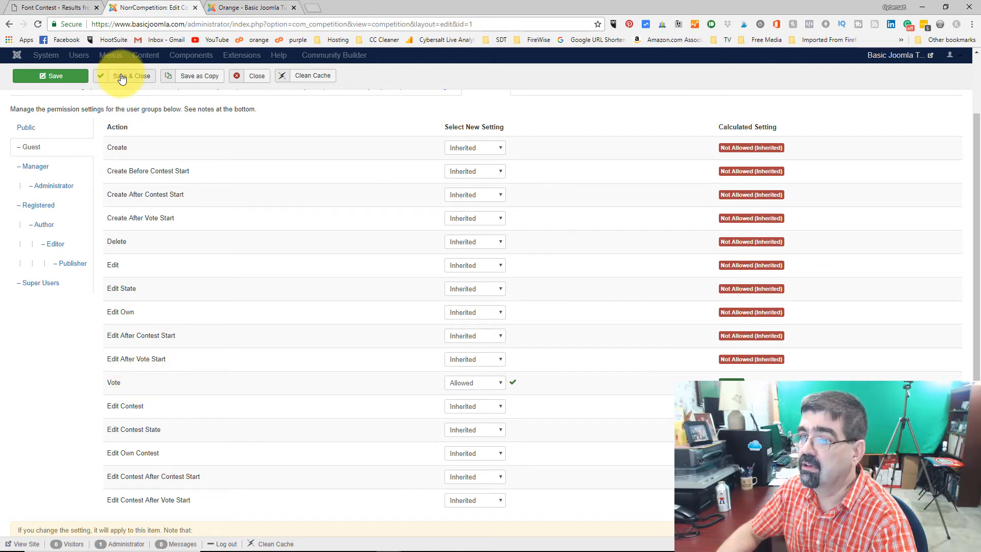
Reload the Orange entry's page on the public site and cast a vote for it
click(254, 8)
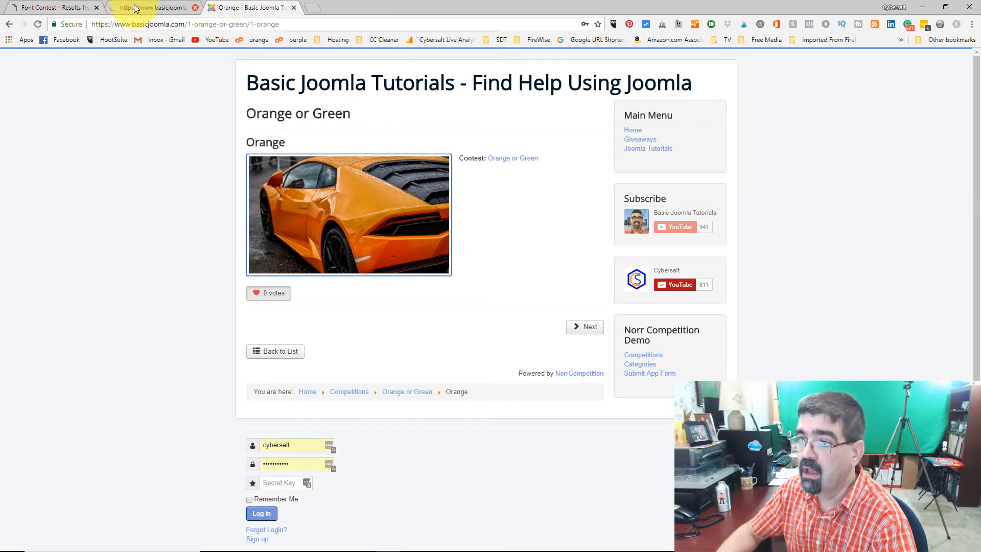
click(38, 26)
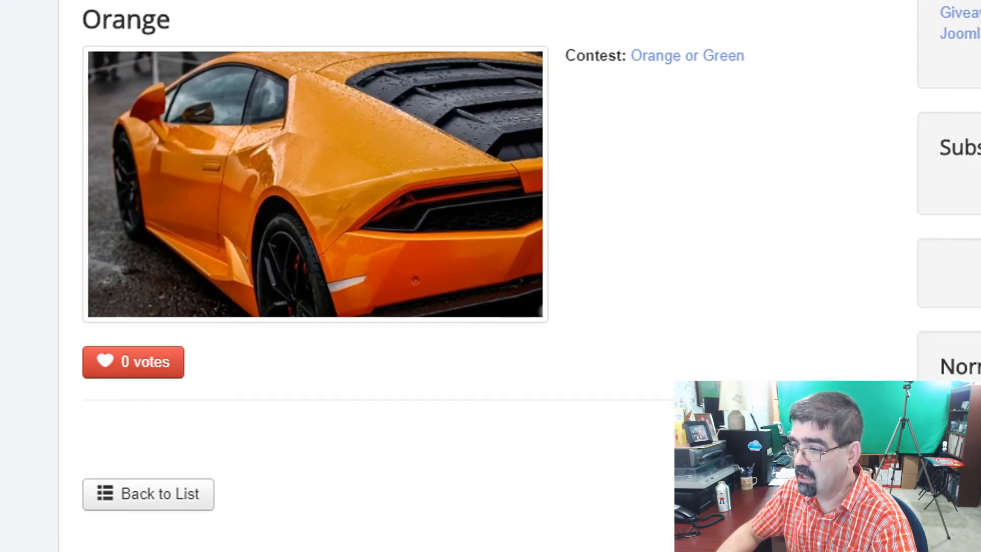
click(137, 366)
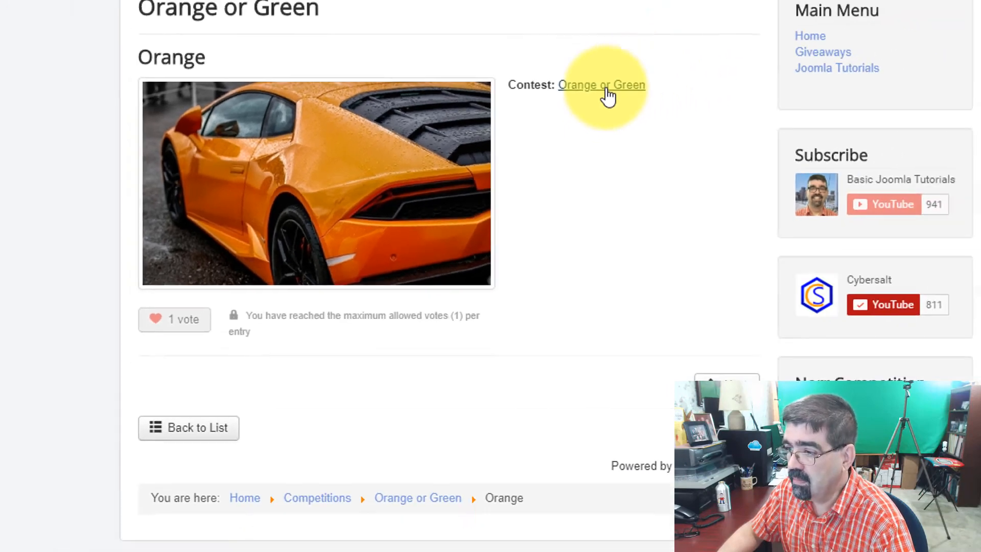
Open the Green entry from the contest page, then try the Submit App Form page and return to the entry
click(693, 62)
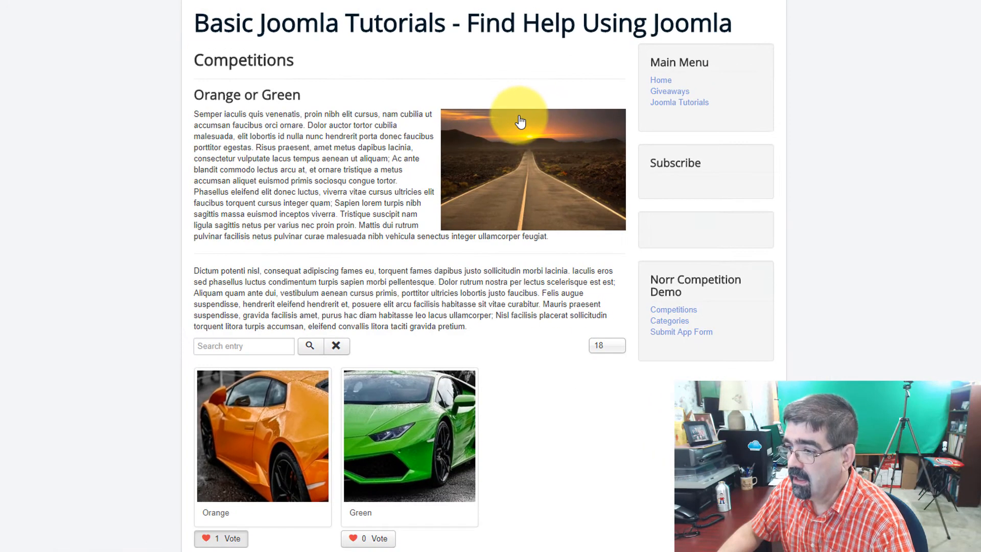
click(411, 431)
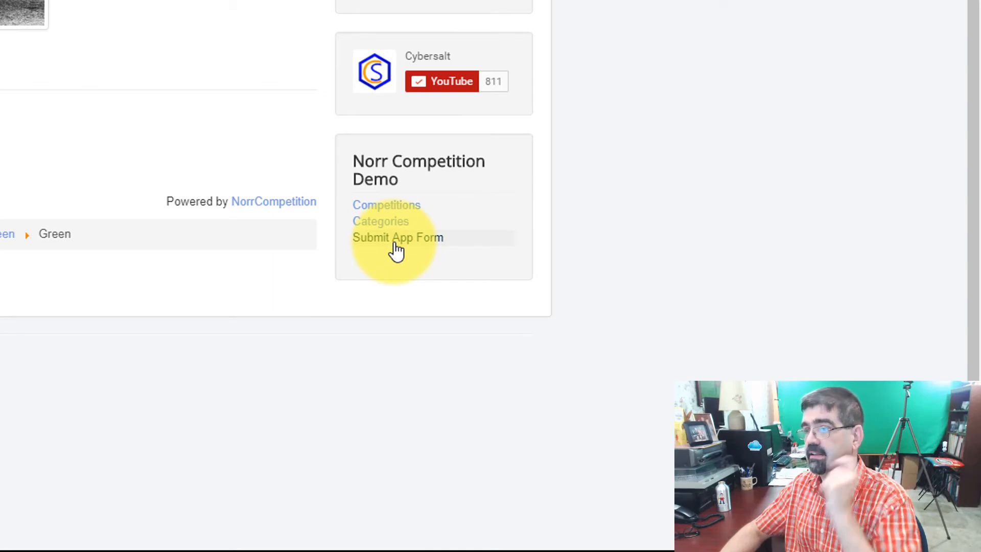
click(396, 245)
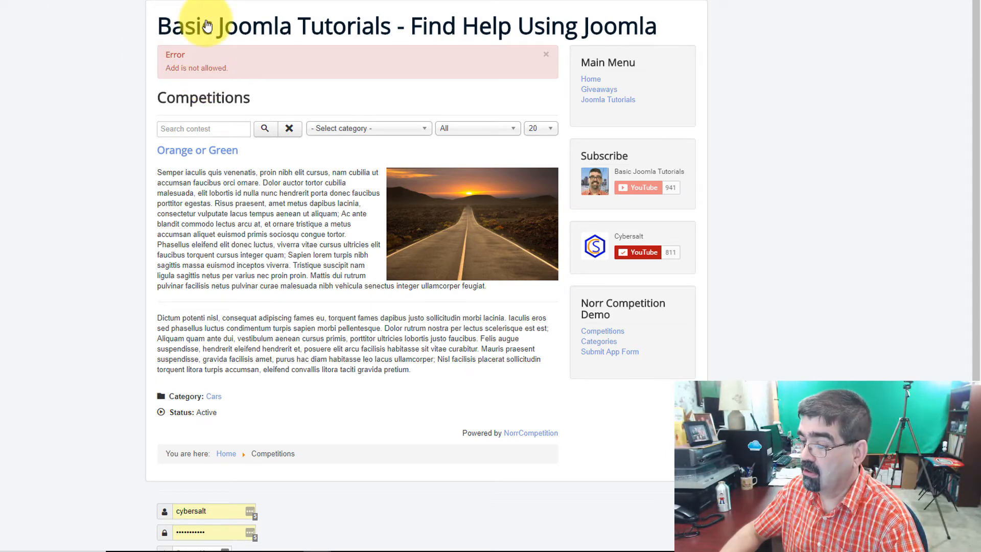
key(alt+Left)
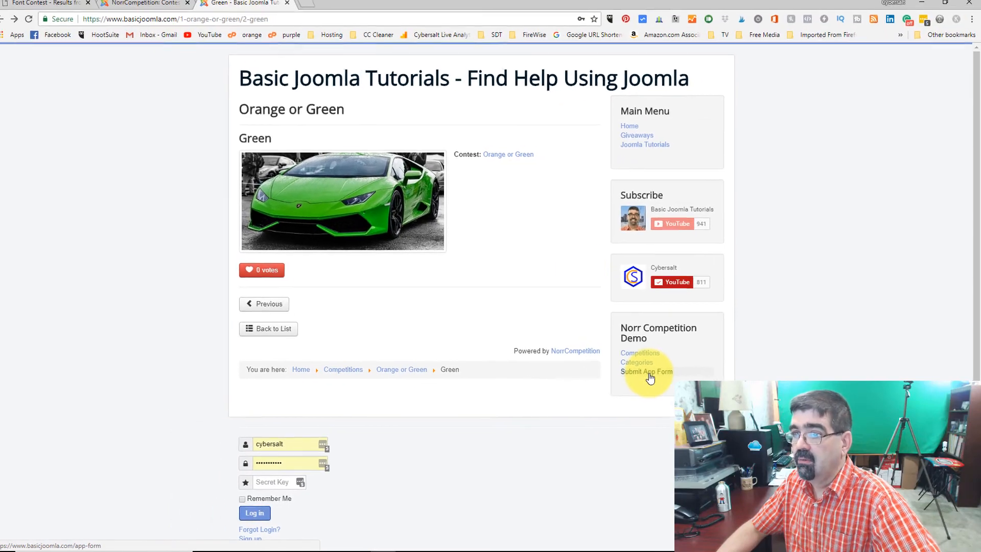
Rename the NorrCompetition Menu item "Submit App Form" to "Submit Entry Form", save and close it, and check the public site
click(155, 9)
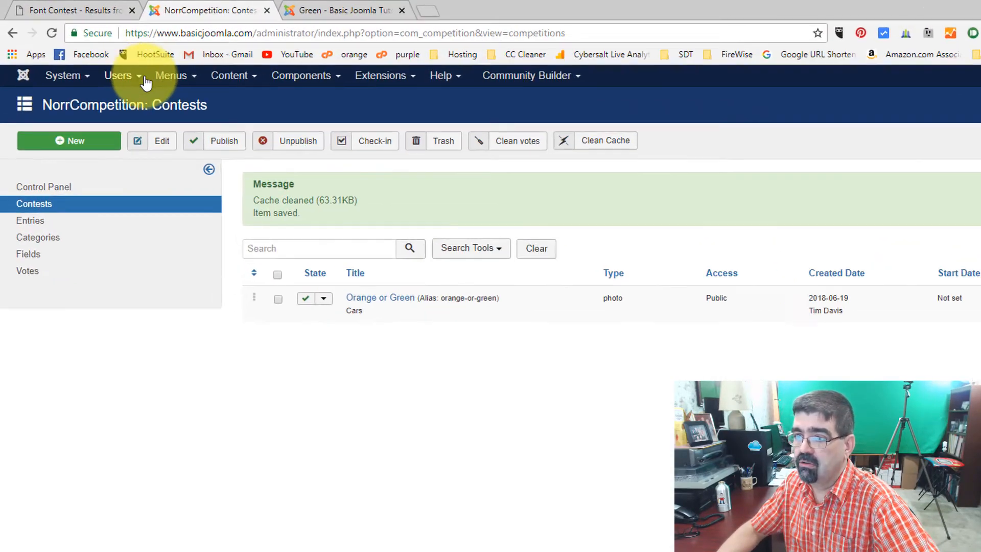
click(125, 55)
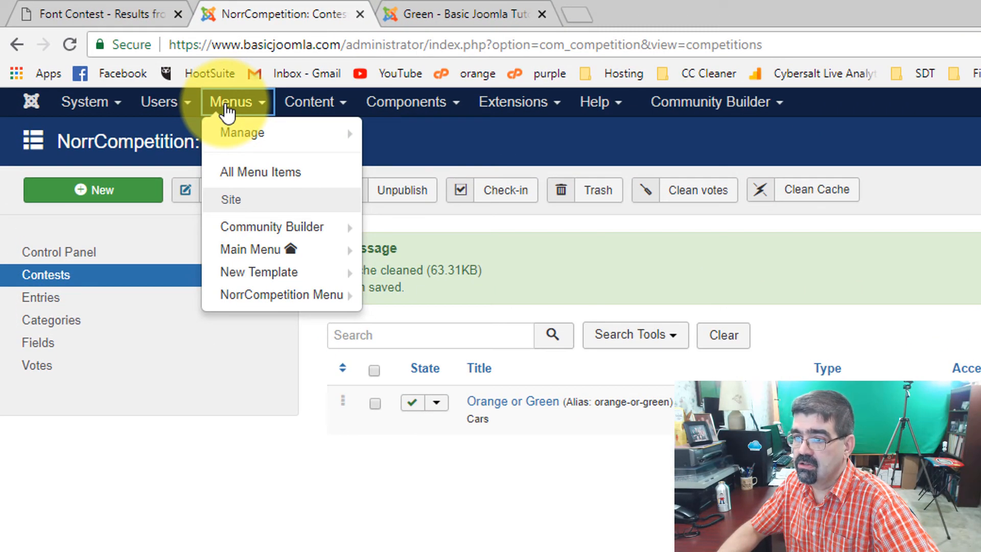
click(275, 296)
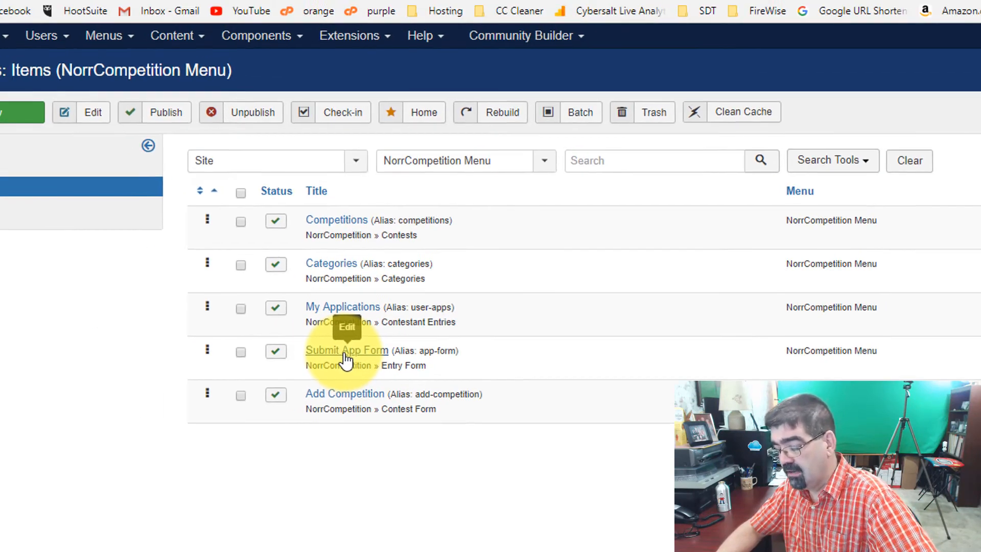
click(249, 325)
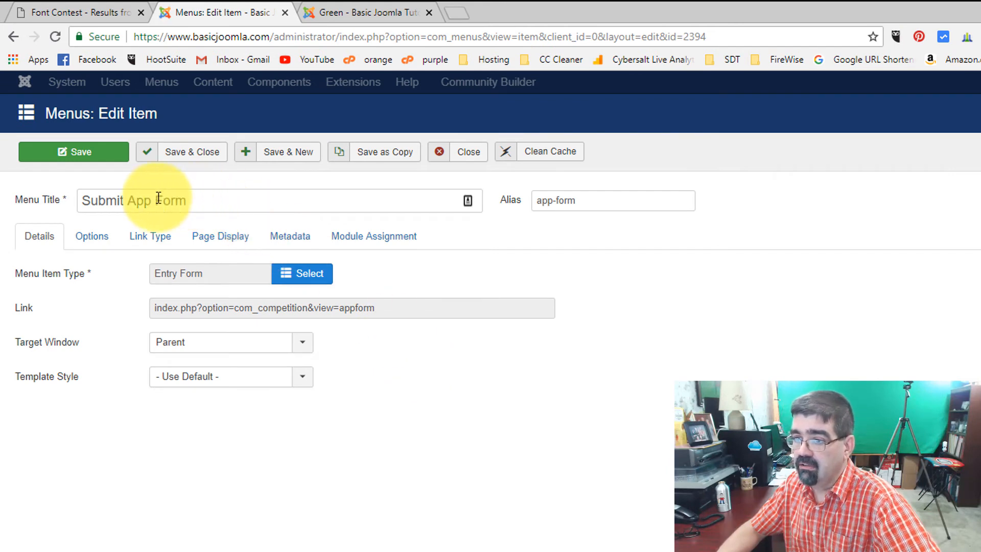
double_click(138, 200)
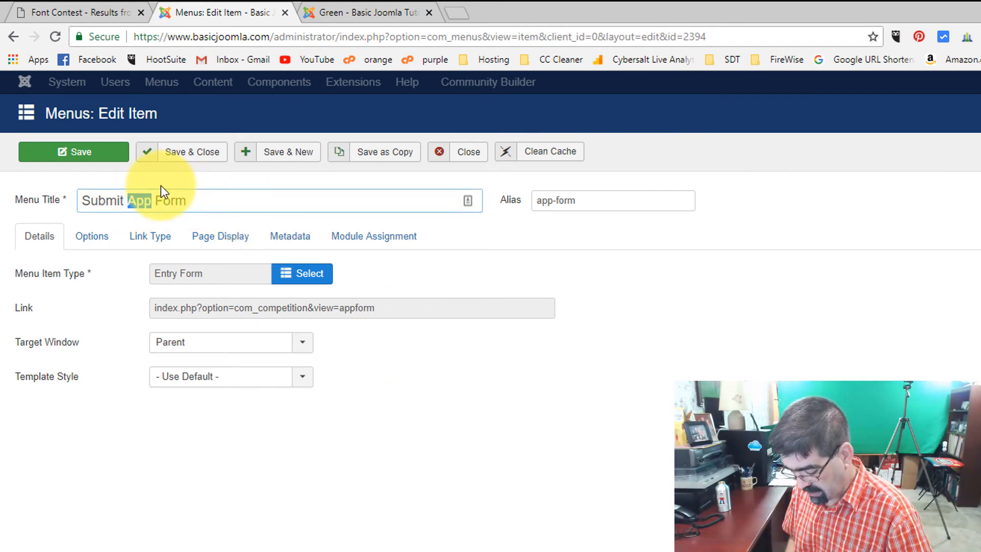
text(Entry)
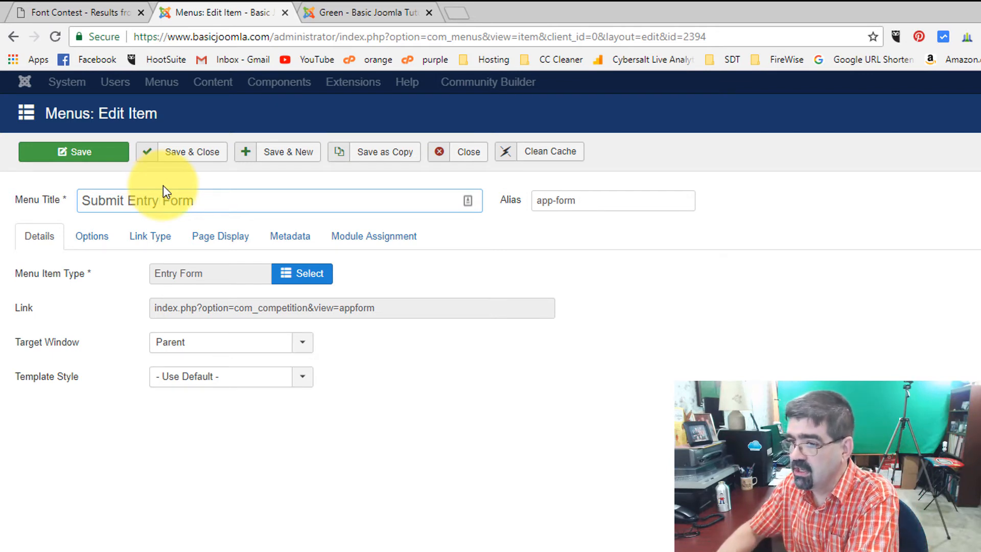
click(192, 162)
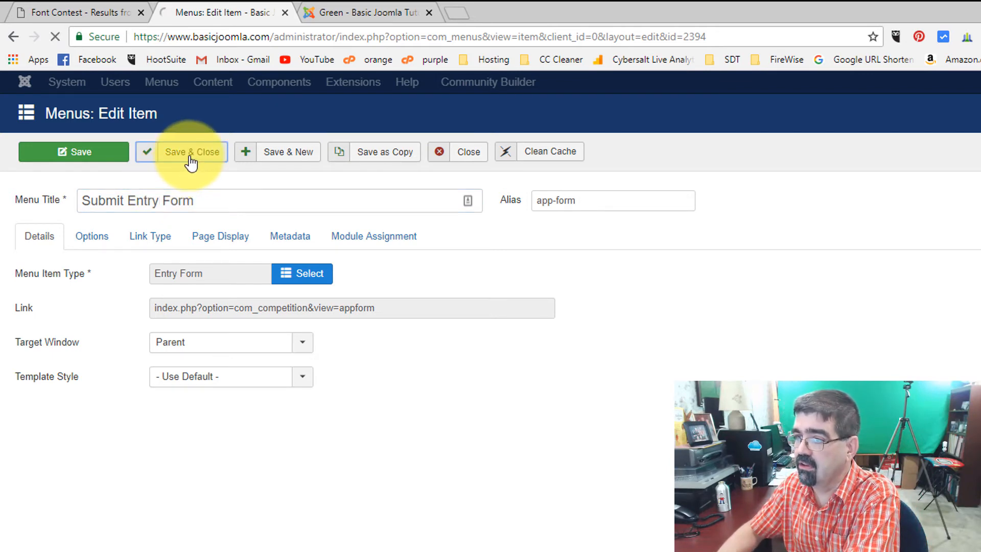
click(361, 15)
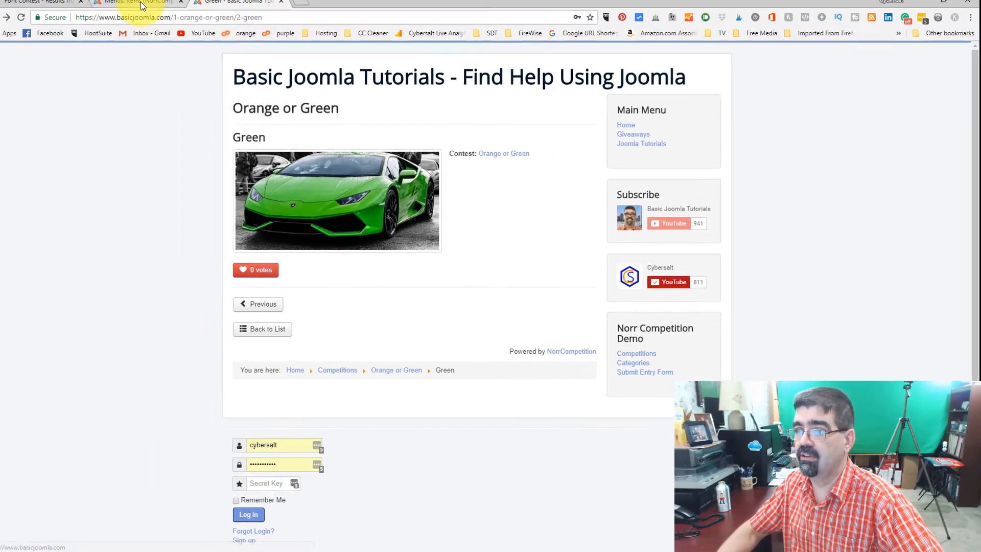
Set the "Submit Entry Form" menu item's access to Registered, save and close it, and reload the Green entry's public page
click(167, 6)
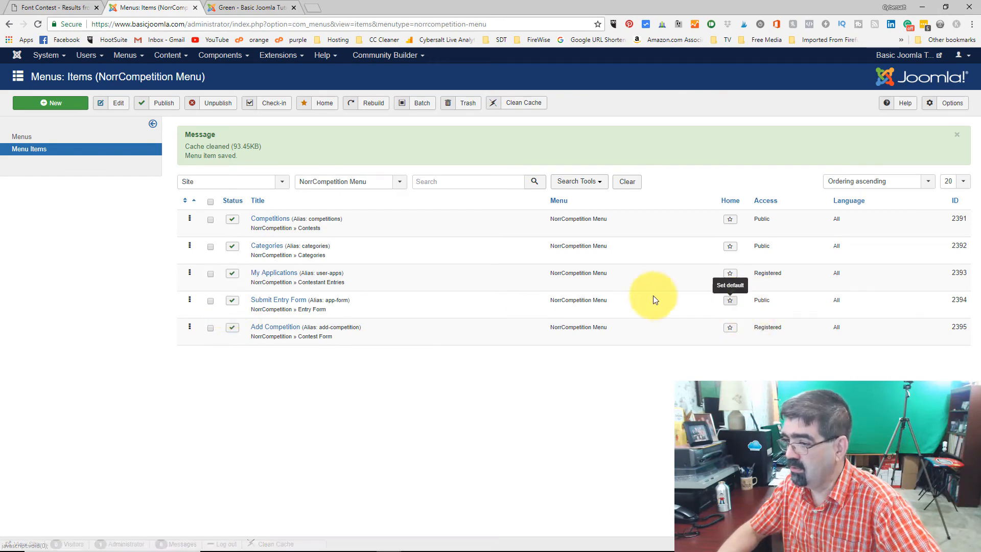
click(294, 303)
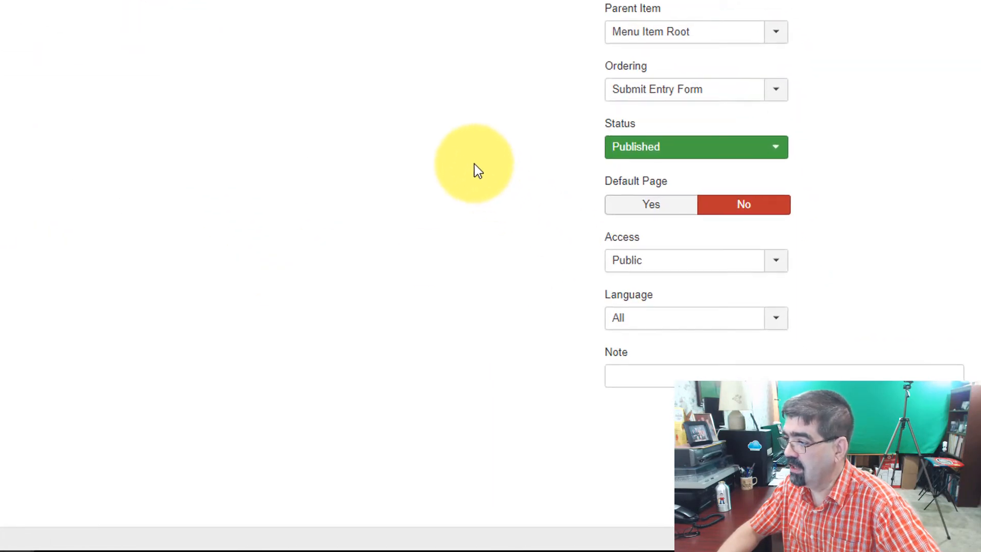
click(673, 261)
click(666, 324)
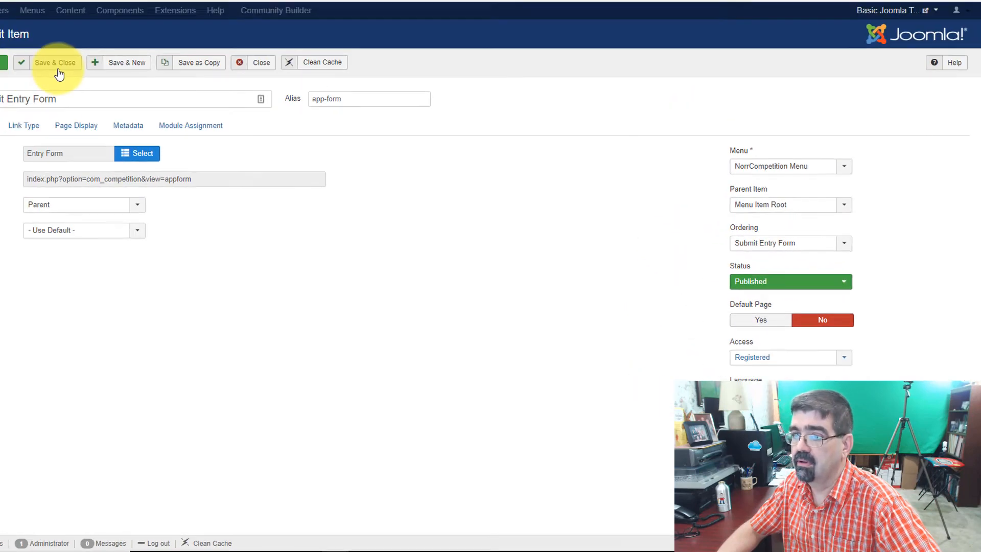
click(58, 70)
click(237, 9)
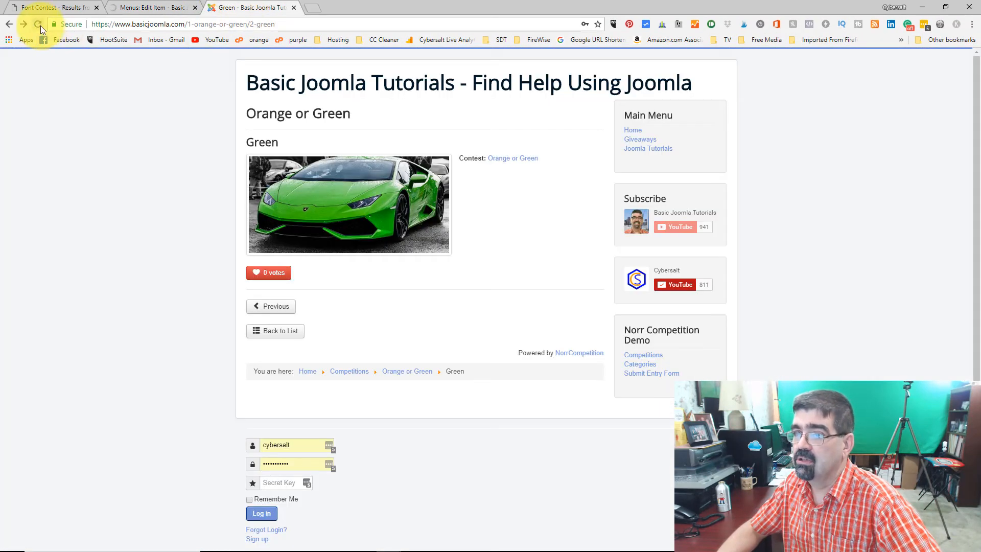
click(41, 25)
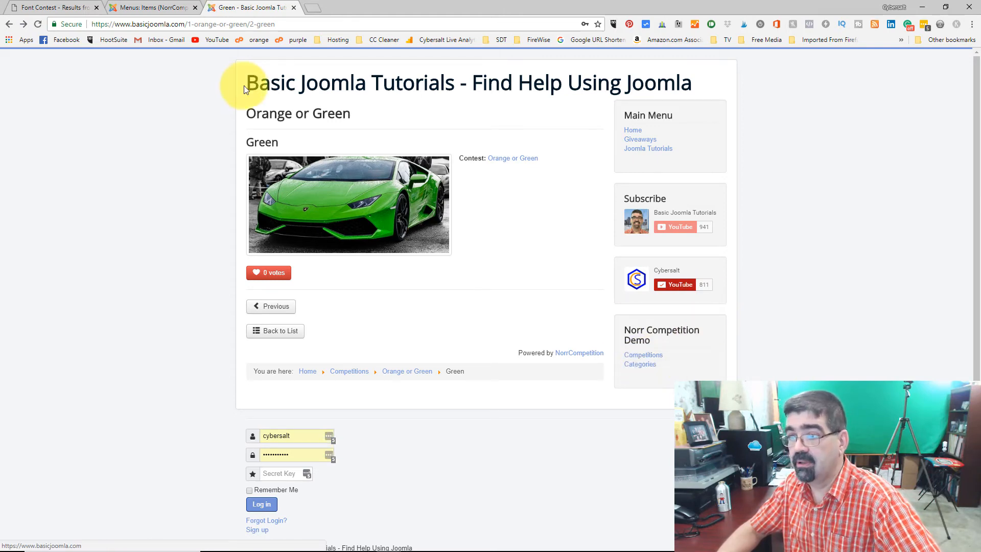
Change the "Competitions" menu item's title and alias to "Contests" in the NorrCompetition Menu, then save and close it
click(130, 9)
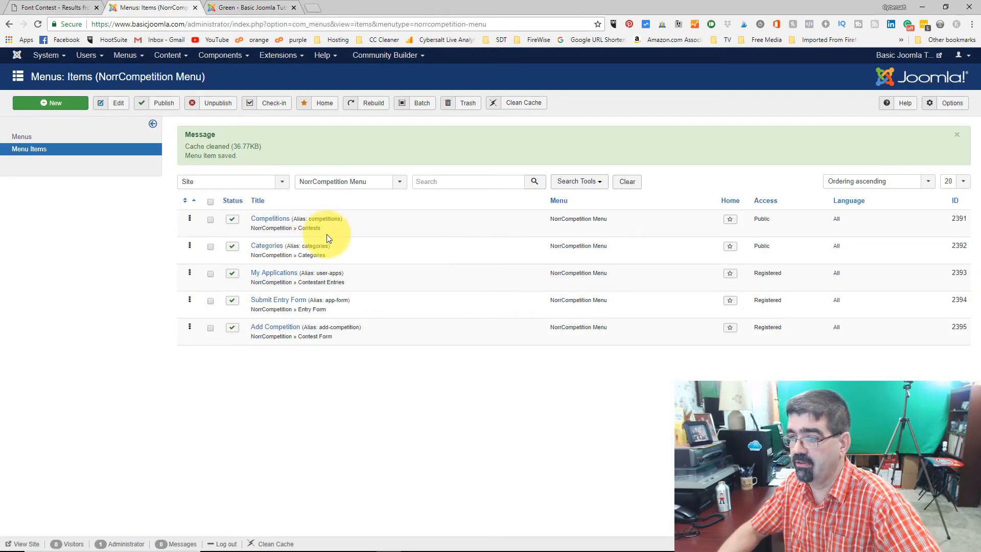
click(270, 219)
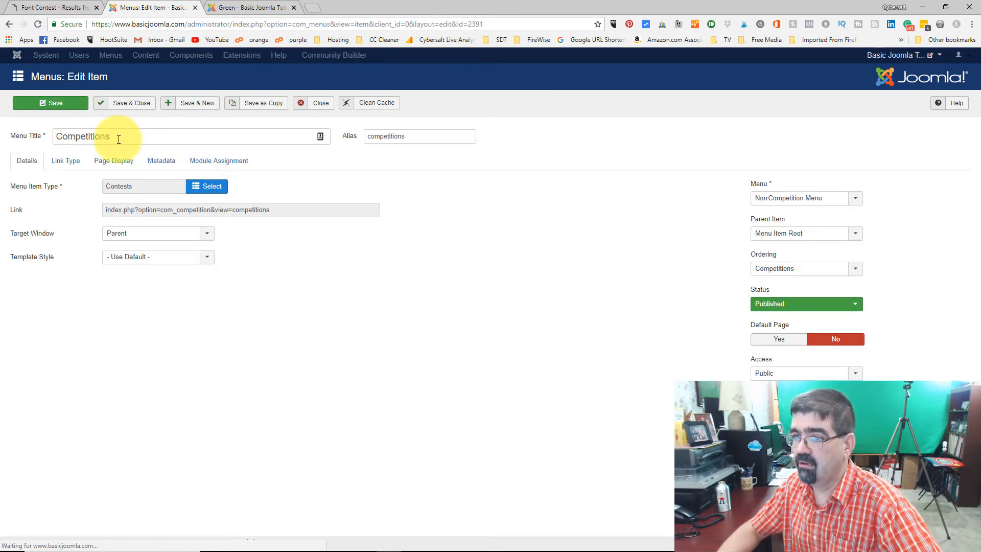
click(118, 138)
key(ctrl+a)
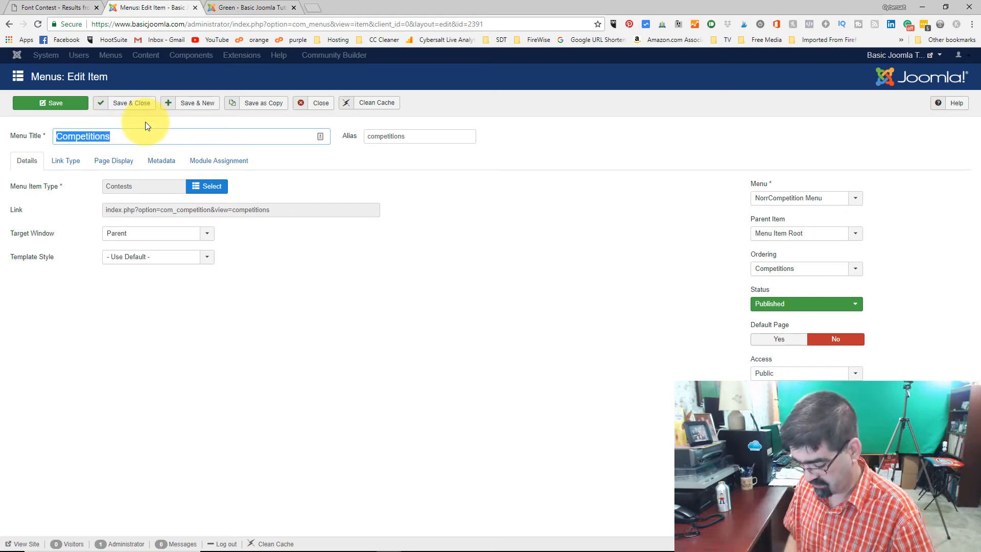
text(Conte)
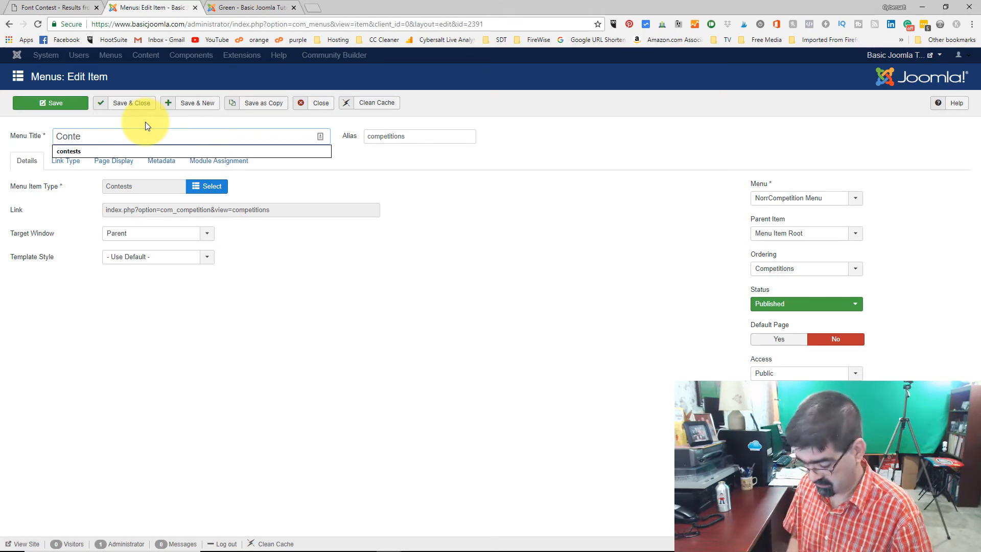
text(sts)
key(Tab)
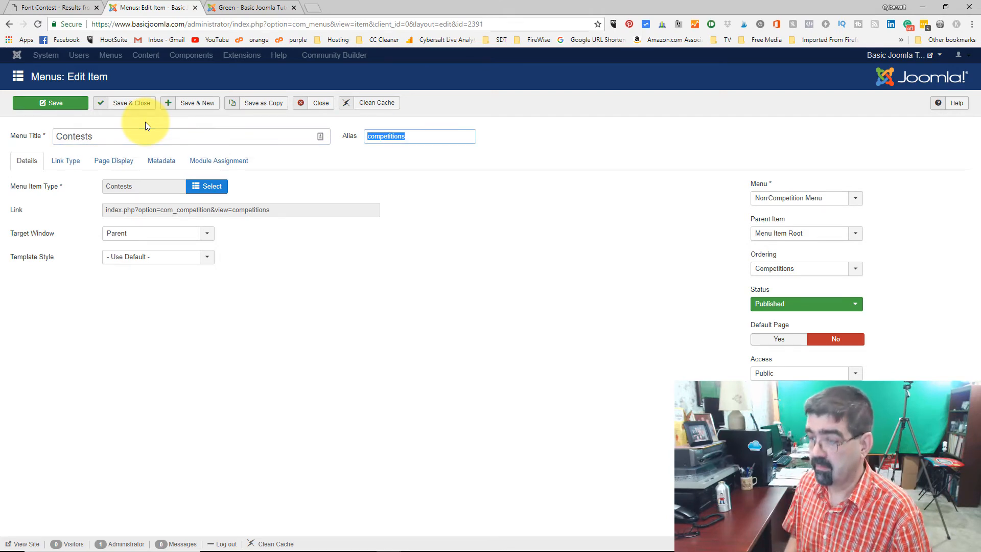
text(Contests)
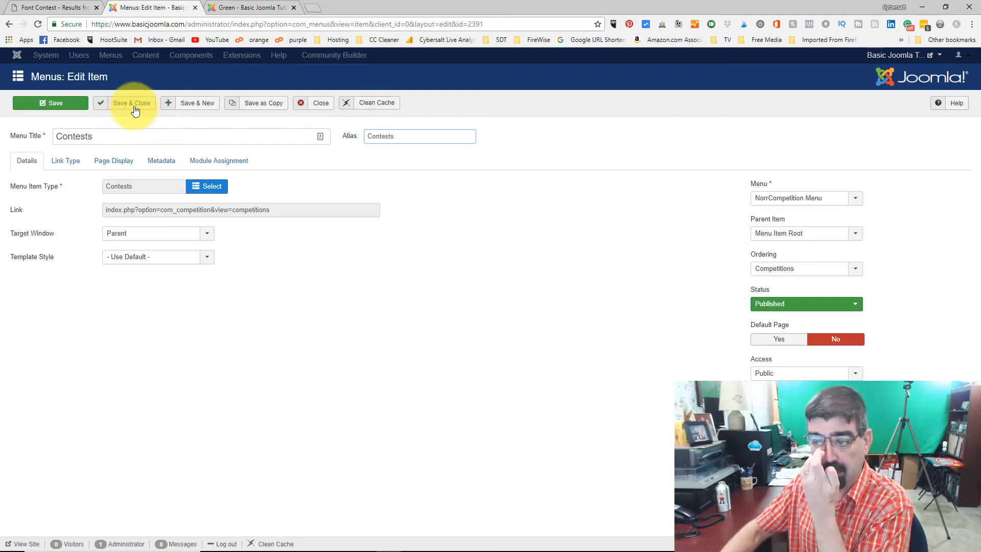
click(131, 104)
Reload the Green entry's page on the public site, log in with the prefilled account, and return to the administrator's menu items
click(231, 7)
click(39, 26)
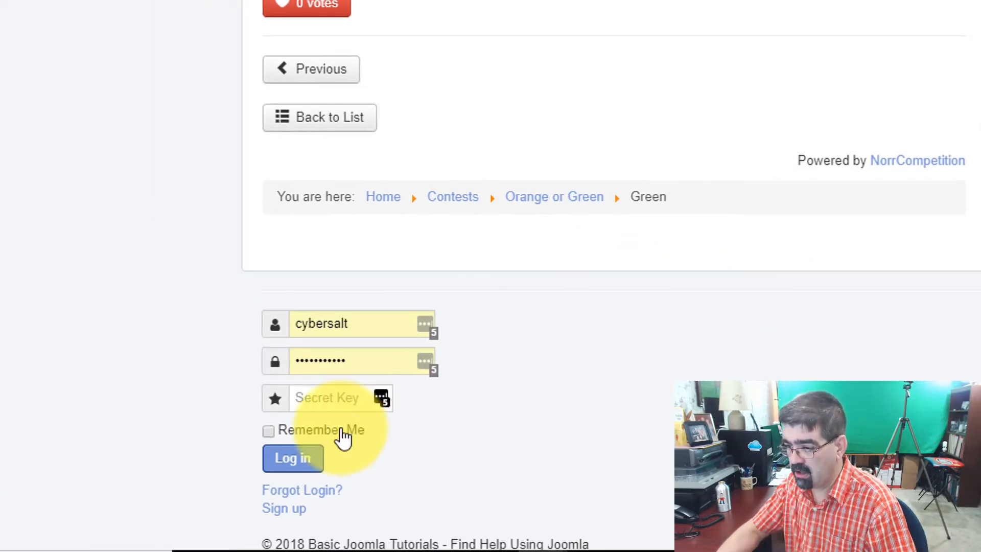
click(287, 463)
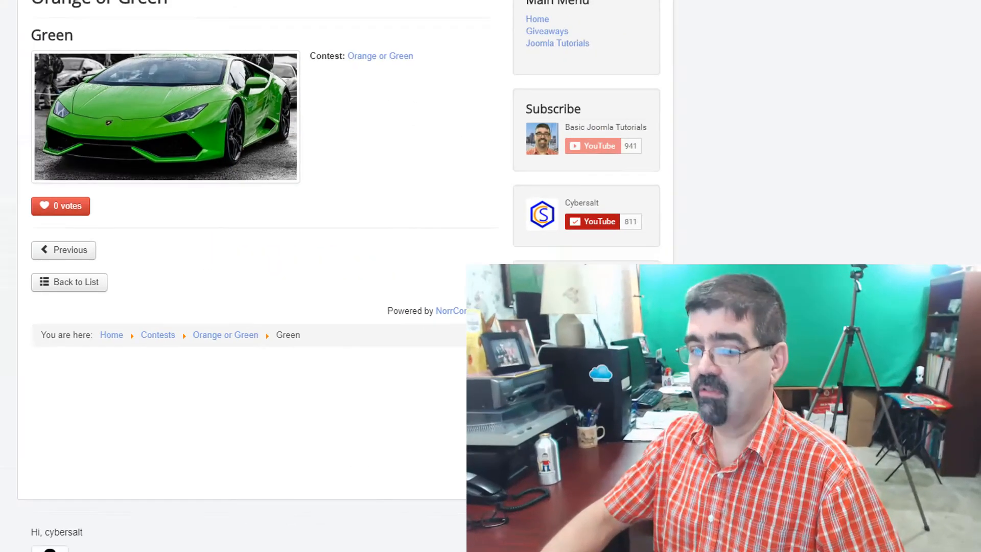
click(146, 9)
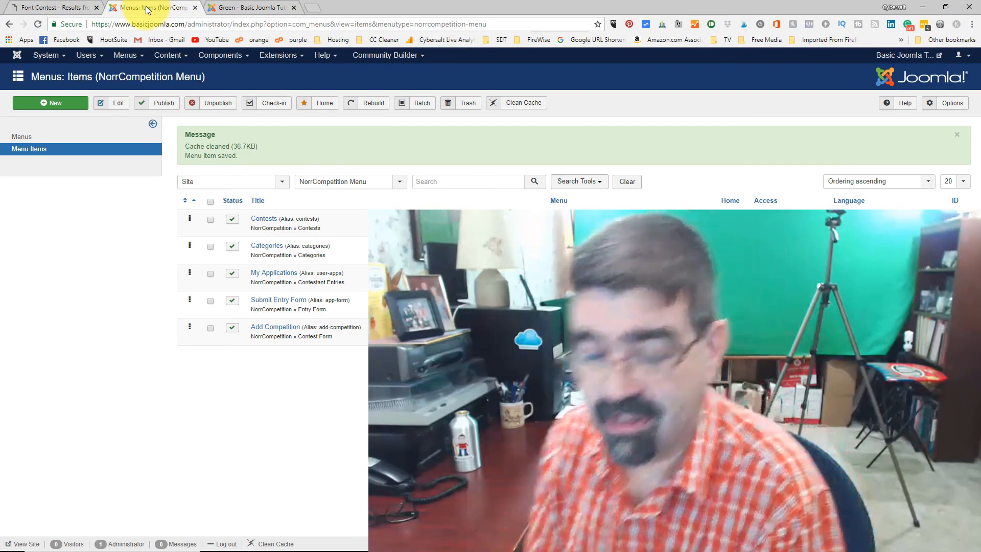